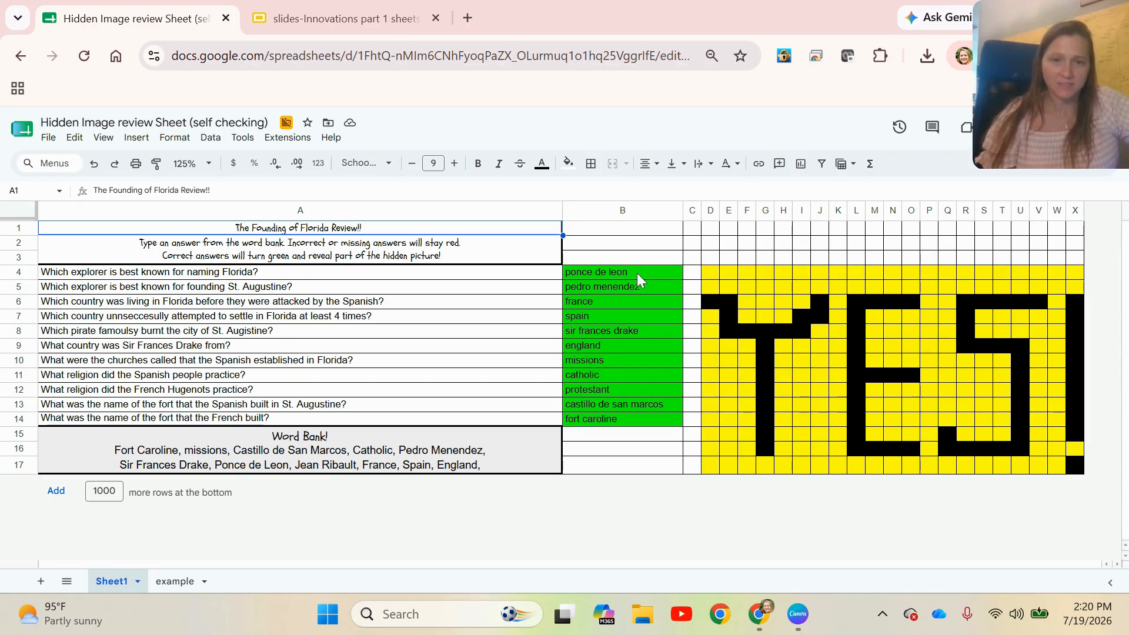
Clear the answers in B4:B14, then enter "missions" in B10 as the answer to the Spanish churches question
left_click_drag(637, 273, 638, 419)
key("Delete")
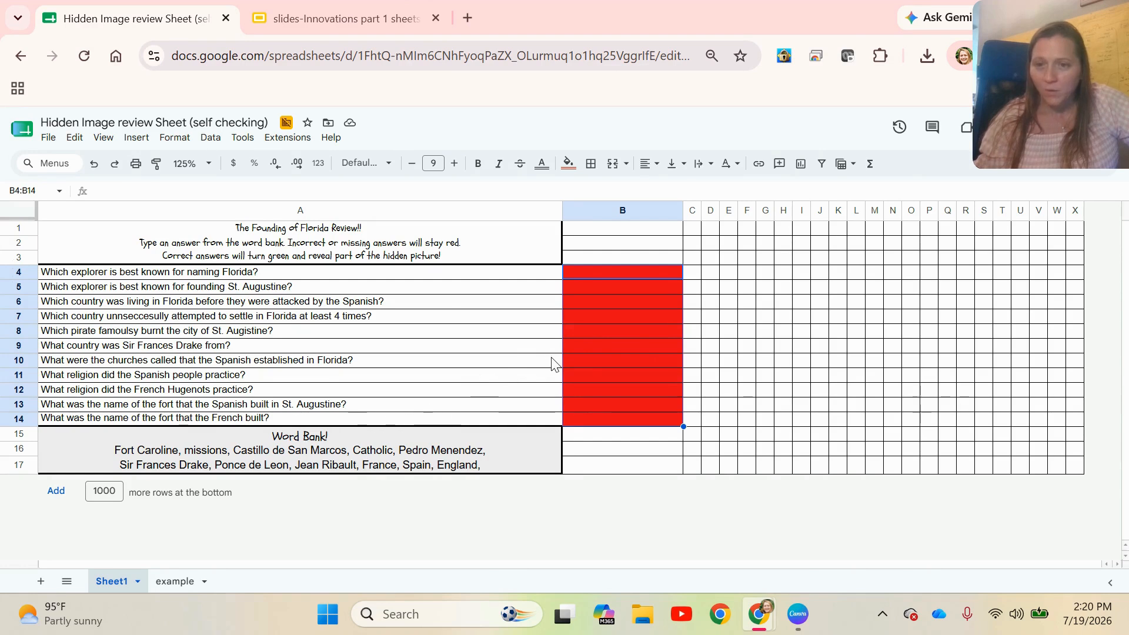
left_click(577, 361)
type("miss")
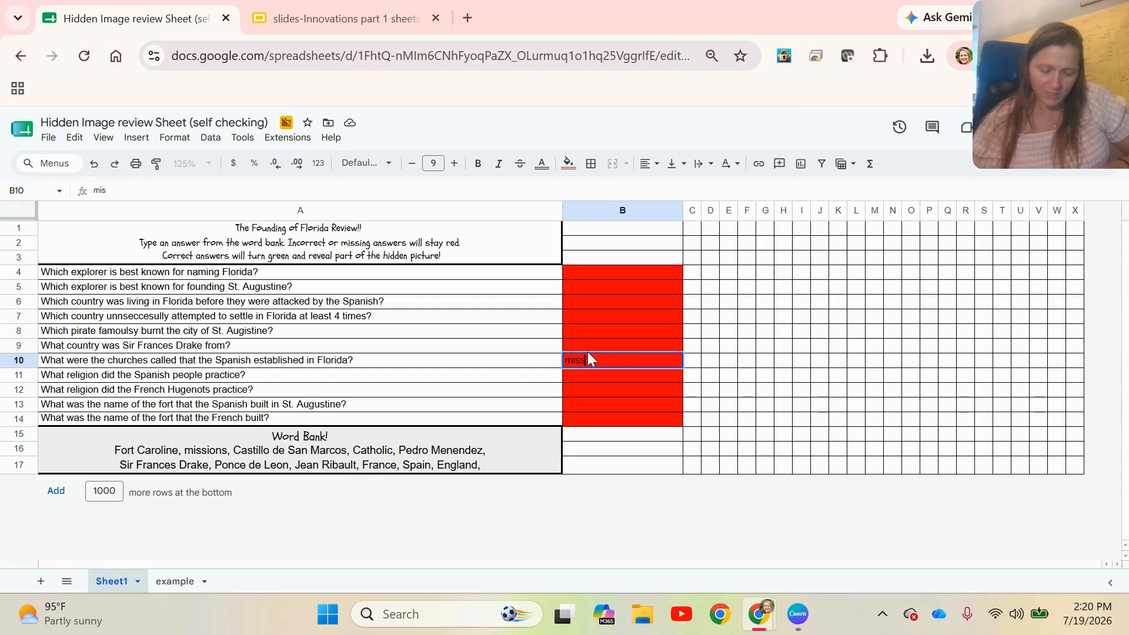
type("ions")
key("Return")
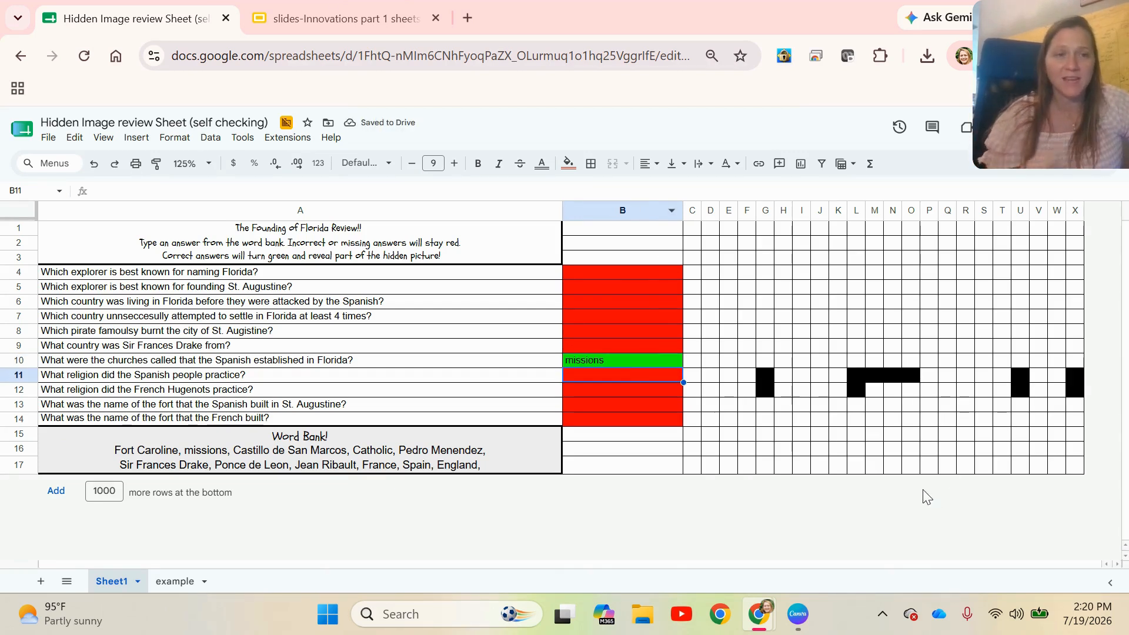
Enter the incorrect answer "missions" in B9 for the question about Sir Frances Drake's country
left_click(669, 346)
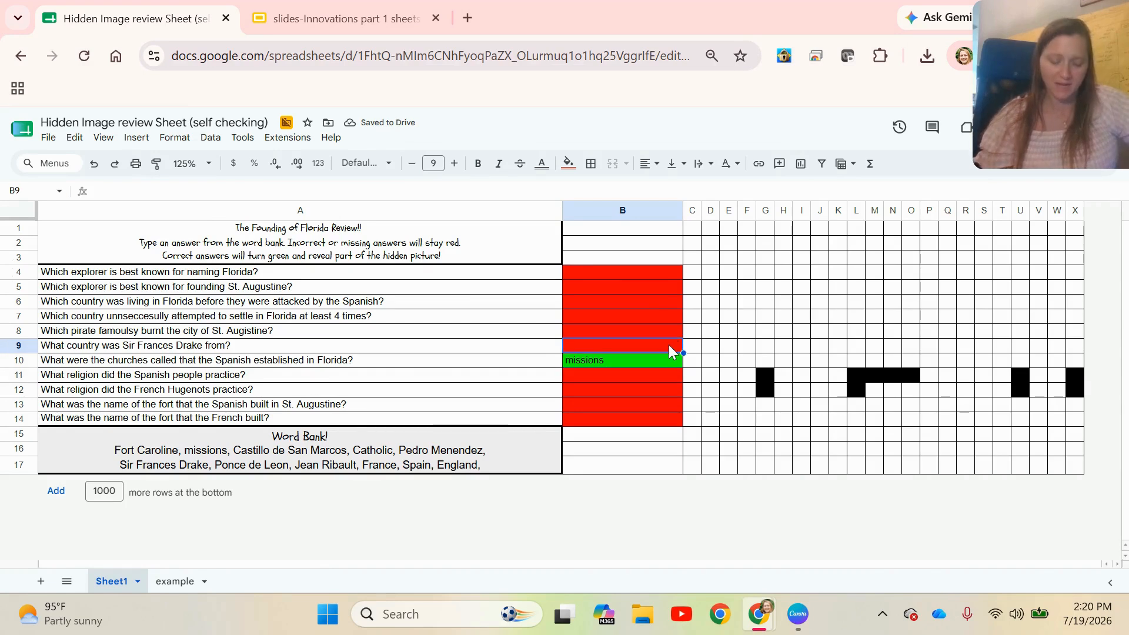
type("missions")
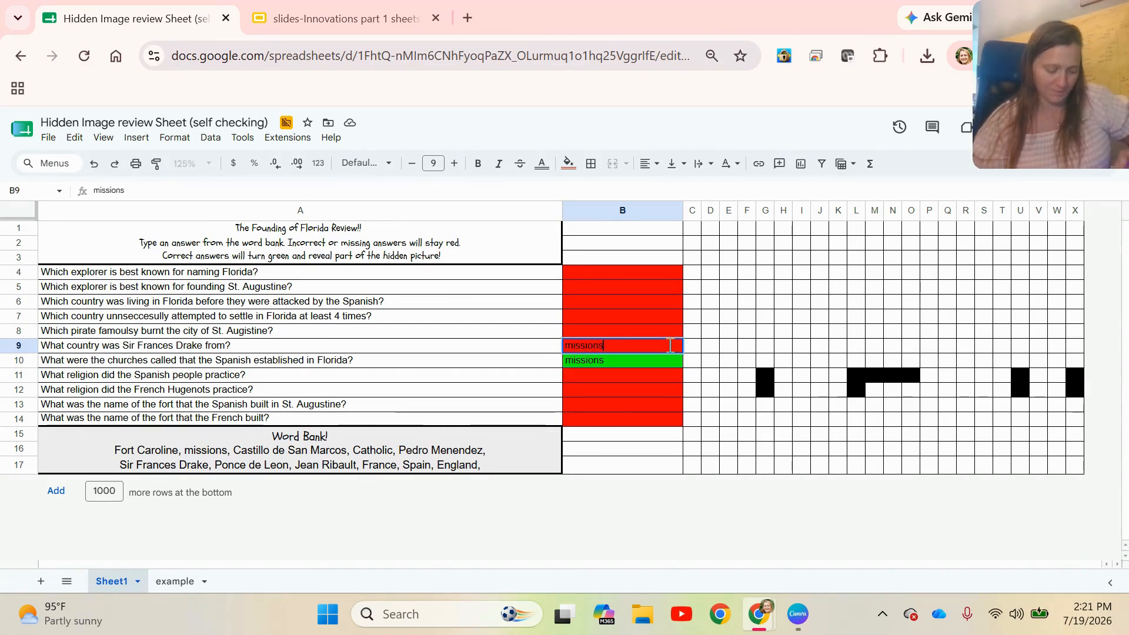
key("Up")
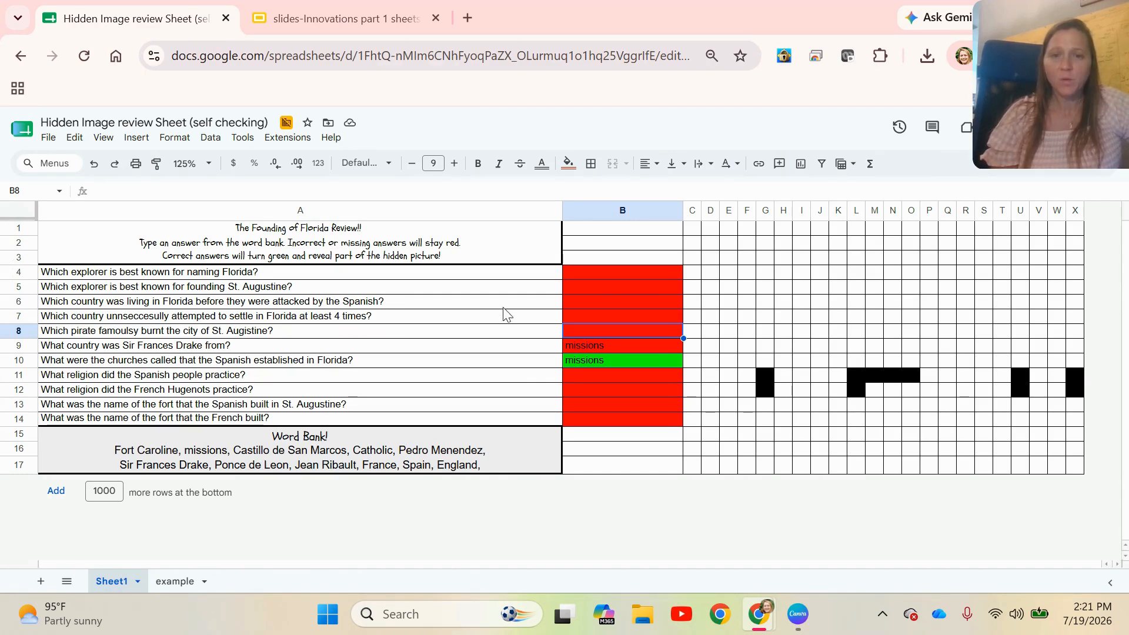
Add a dropdown to B4:B14 with the options "missions" and "ponce de leon", and check its choices in B9
left_click(590, 275)
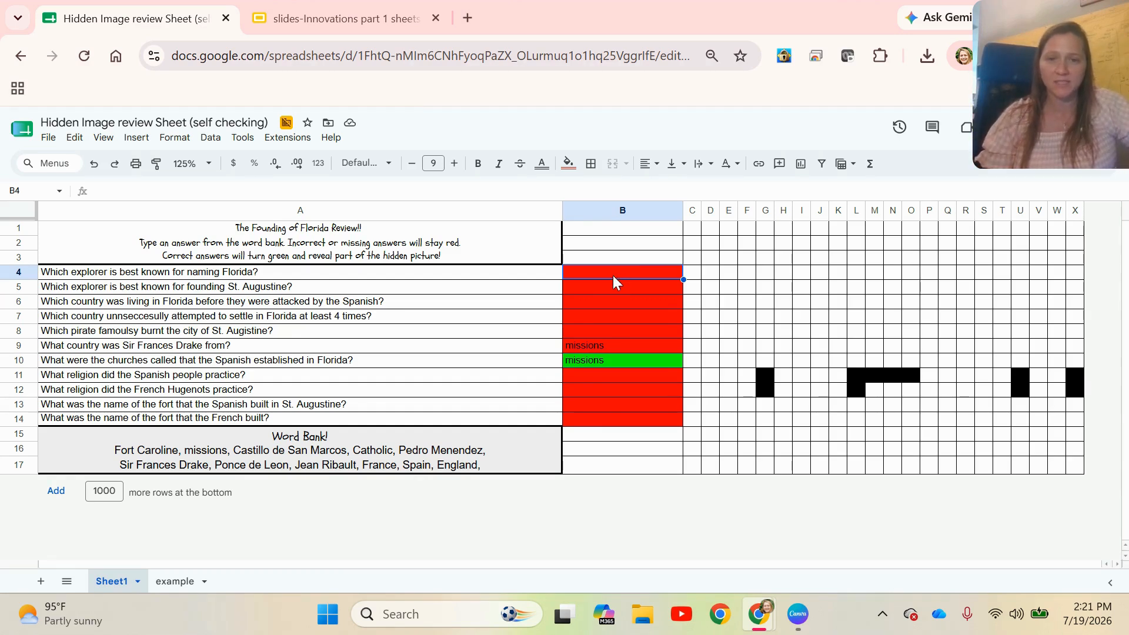
left_click_drag(615, 277, 615, 418)
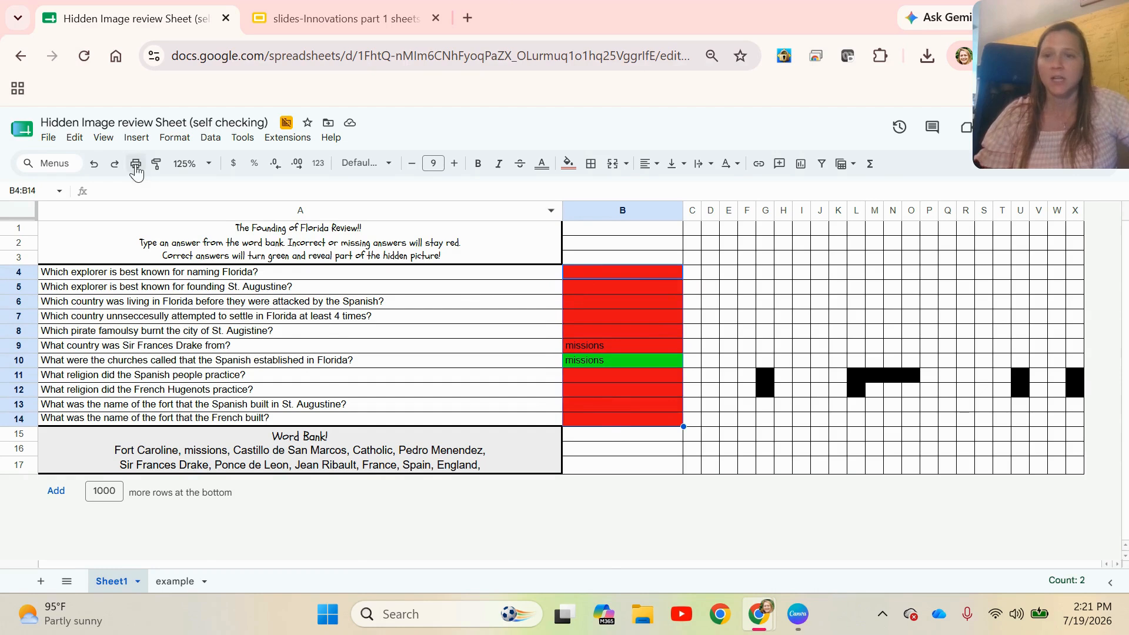
left_click(136, 137)
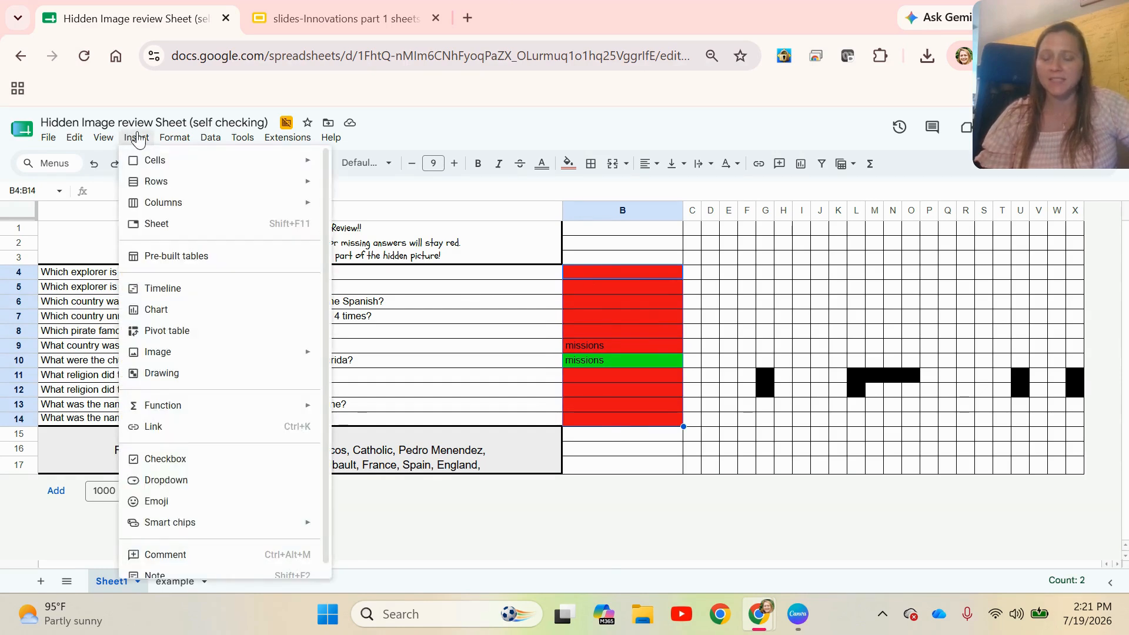
left_click(210, 480)
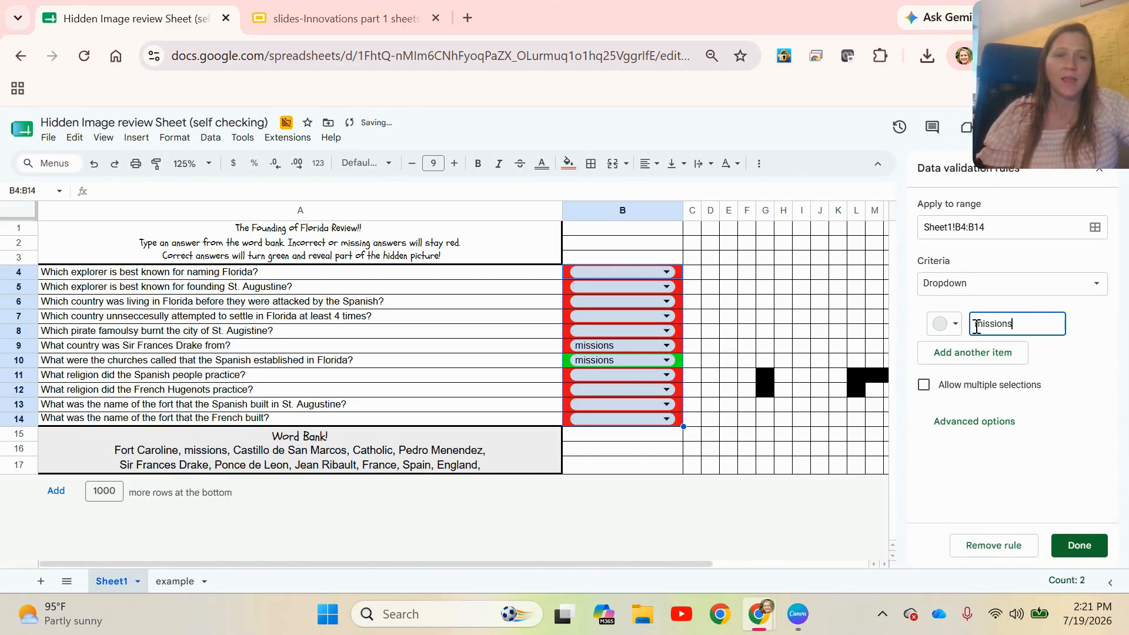
left_click(986, 361)
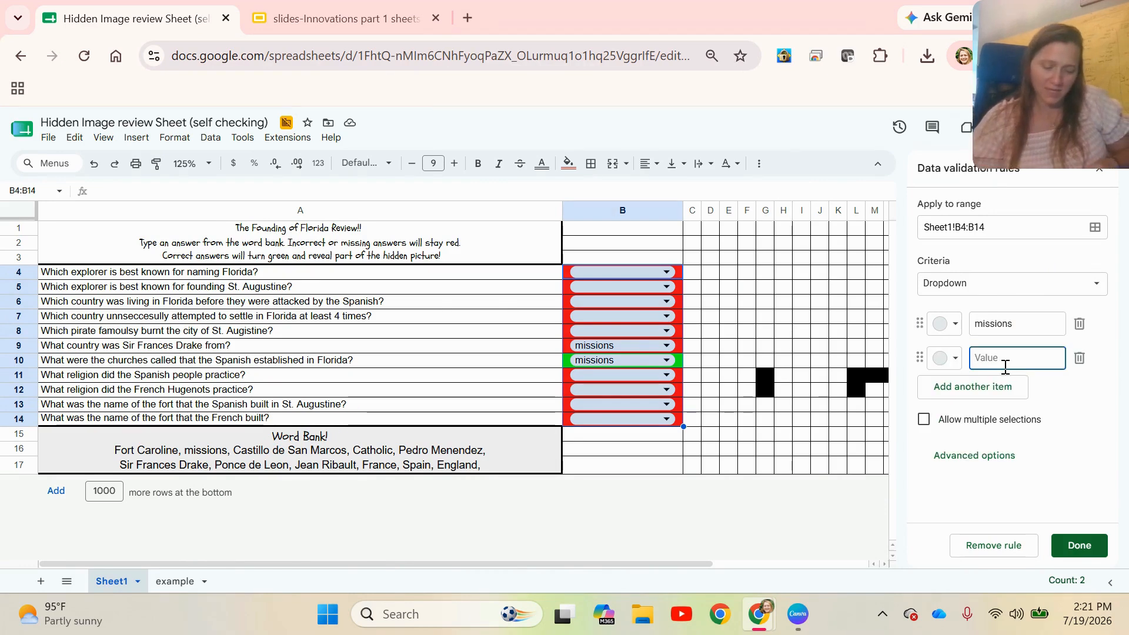
type("ponce de leo")
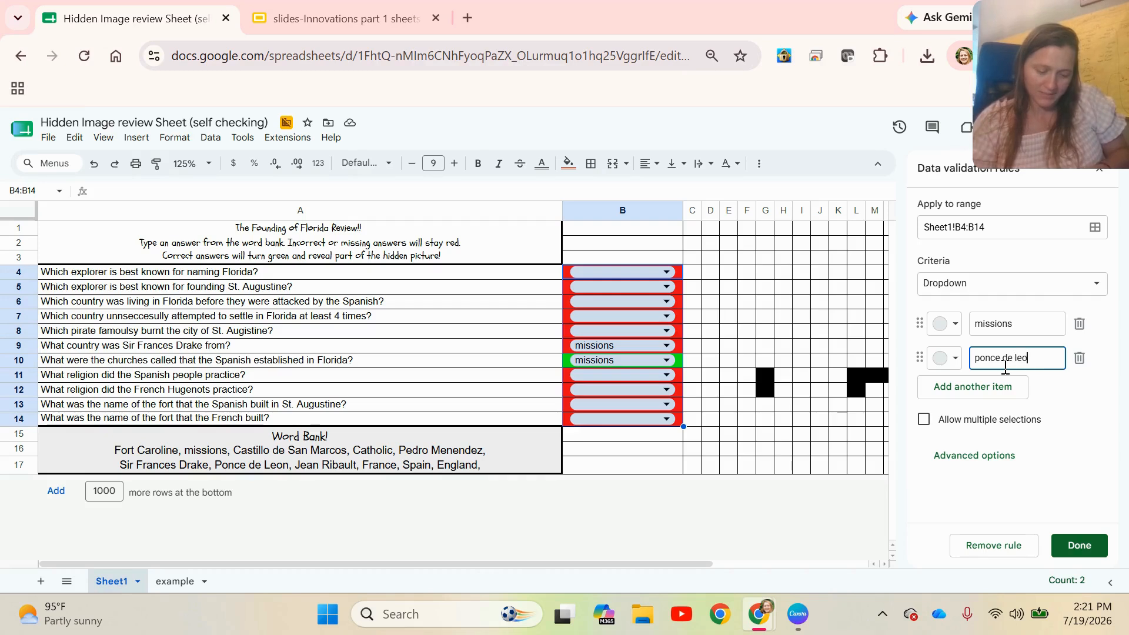
type("n")
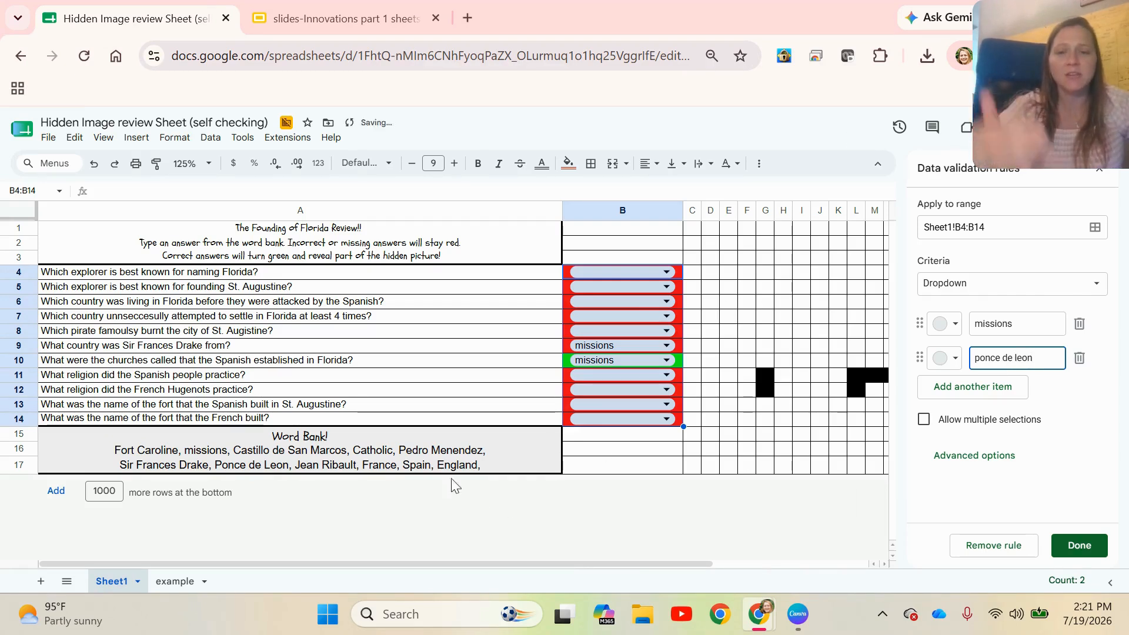
left_click(1078, 544)
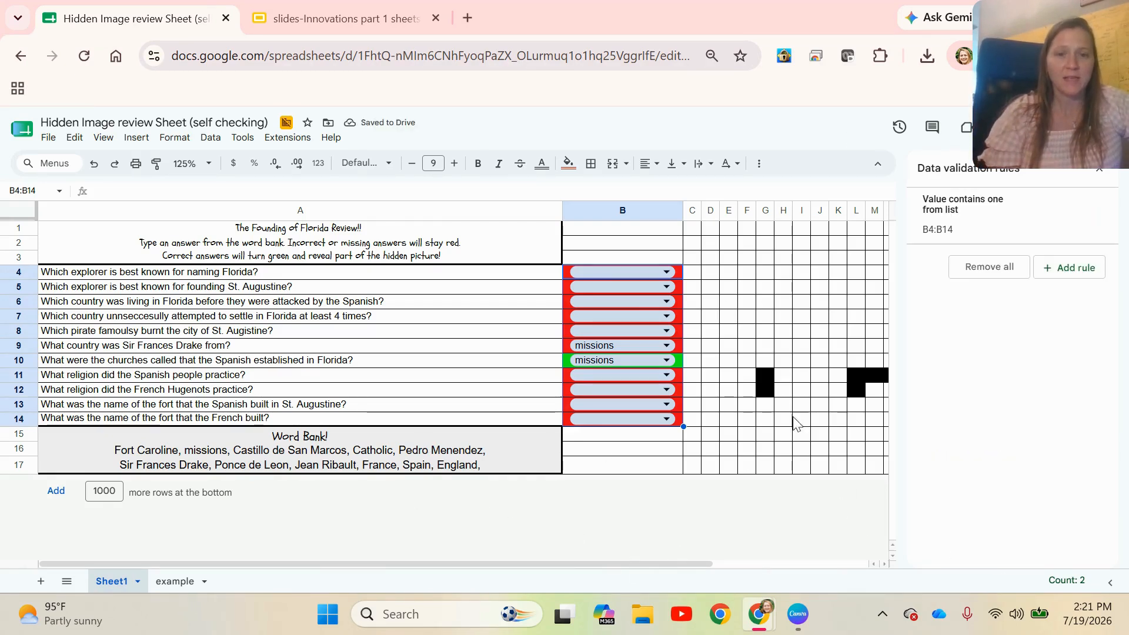
left_click(623, 346)
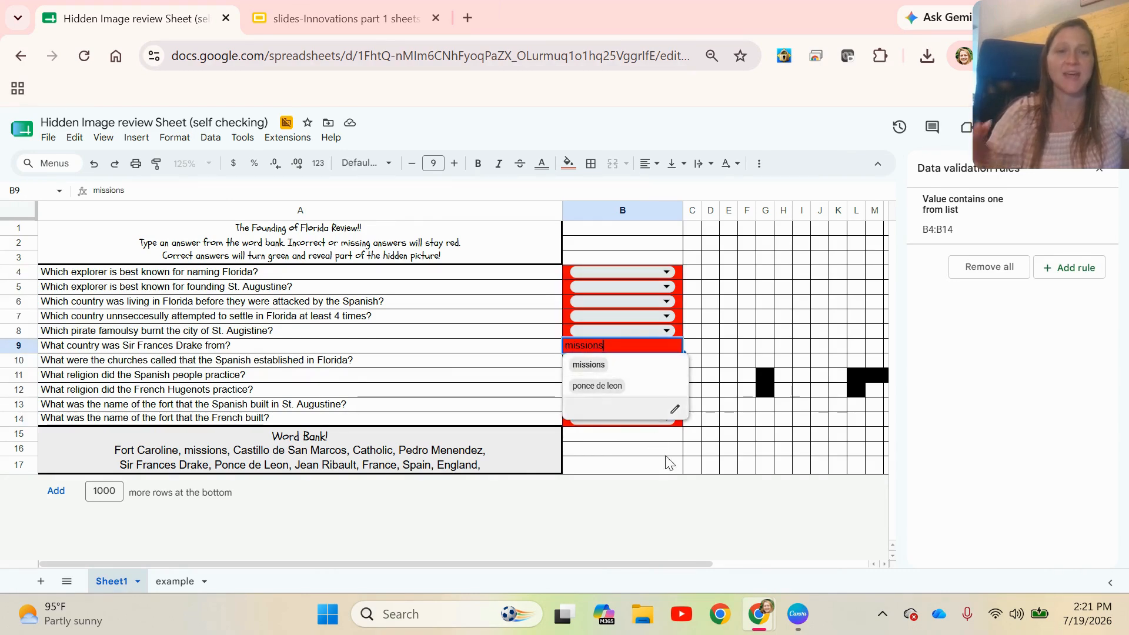
key("Return")
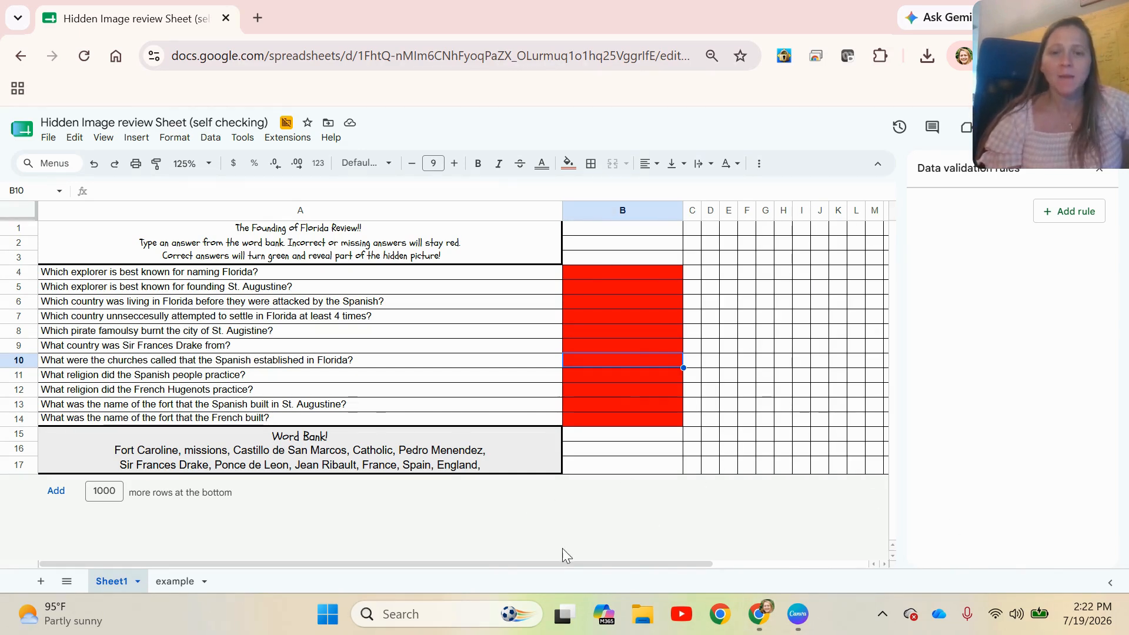
Undo the clearing of the answers in B4:B14
left_click_drag(553, 563, 708, 564)
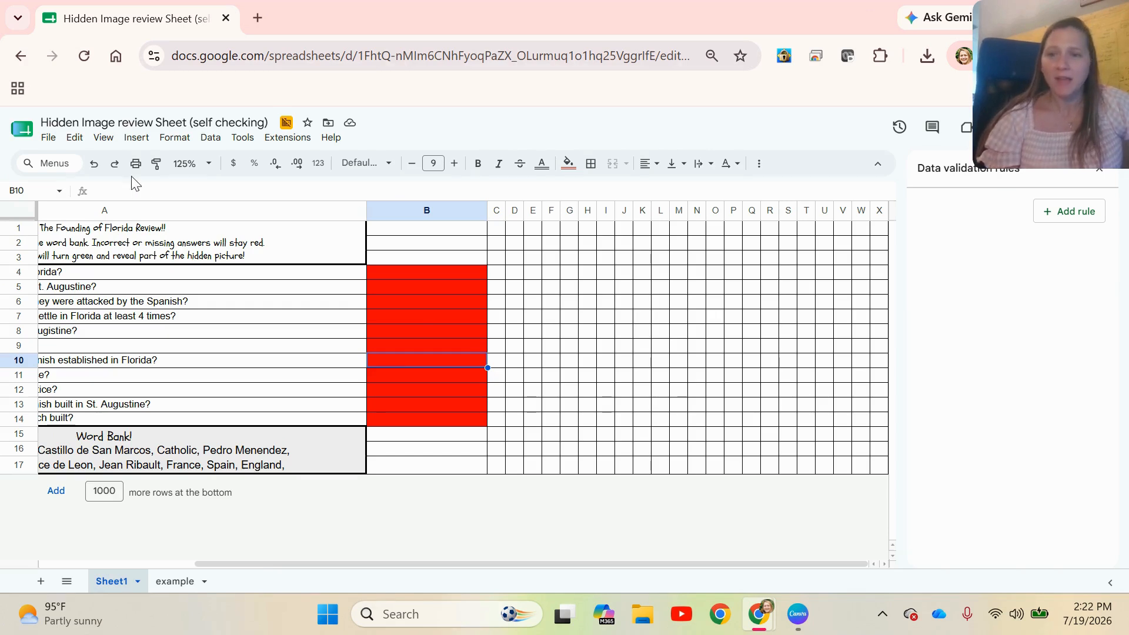
left_click(94, 164)
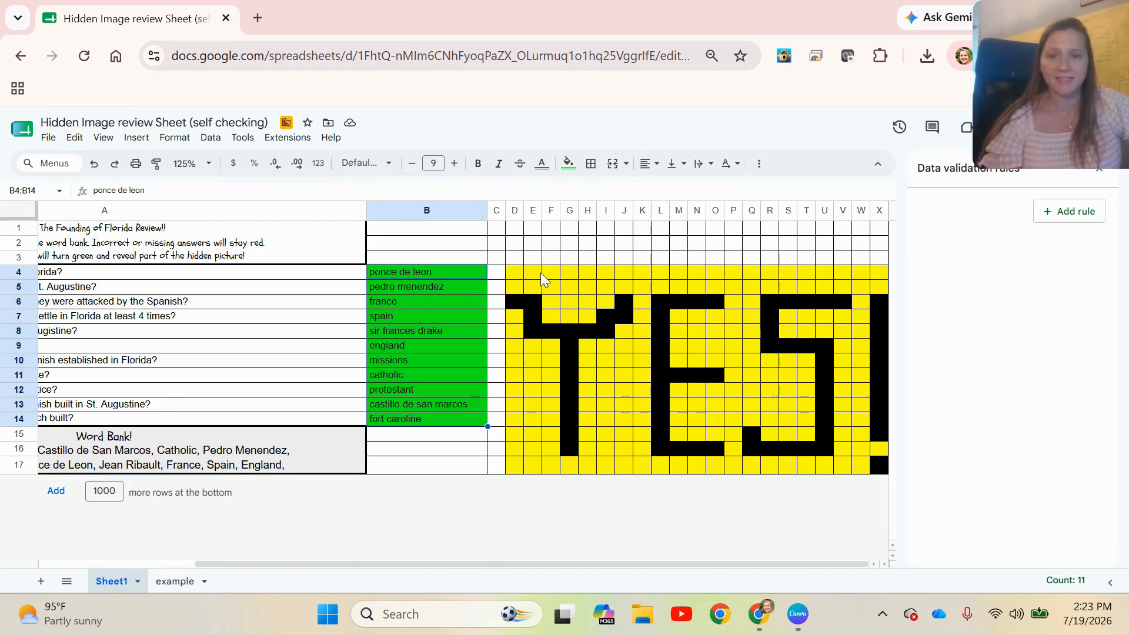
Examine the conditional formatting rules behind several yellow cells across the hidden YES! picture
left_click(517, 283)
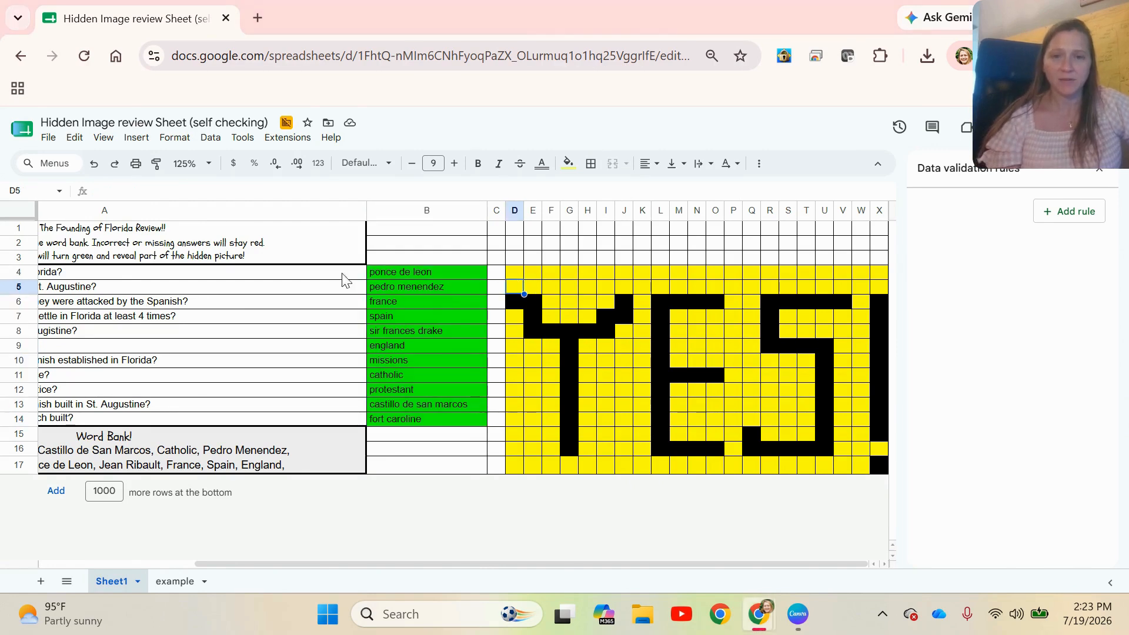
left_click(174, 137)
left_click(247, 405)
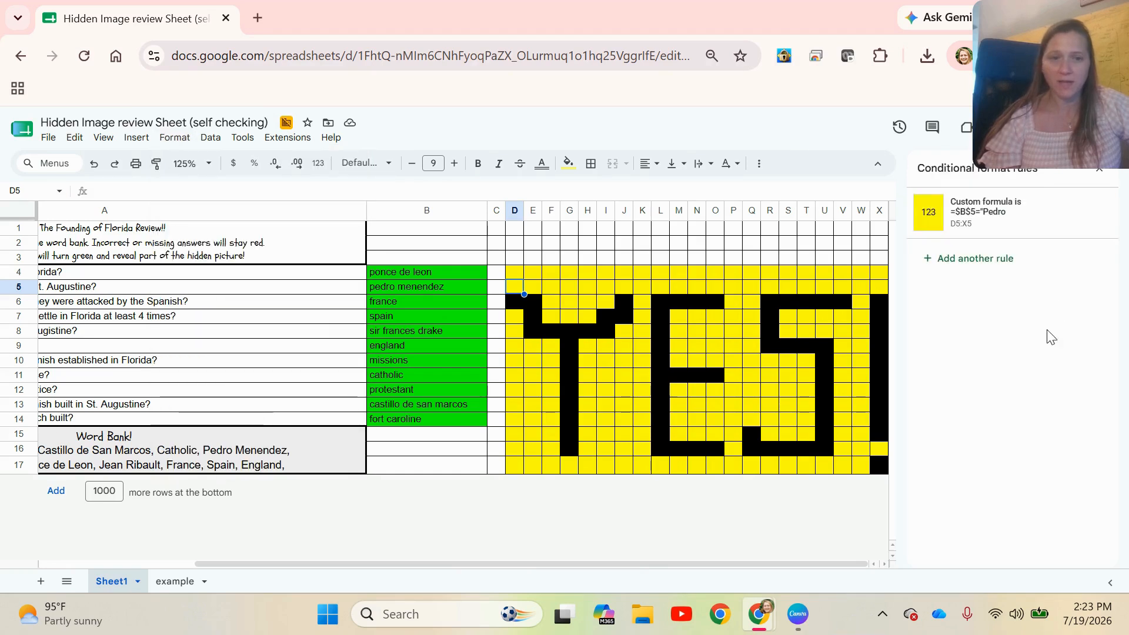
left_click(569, 332)
left_click(642, 393)
left_click(806, 405)
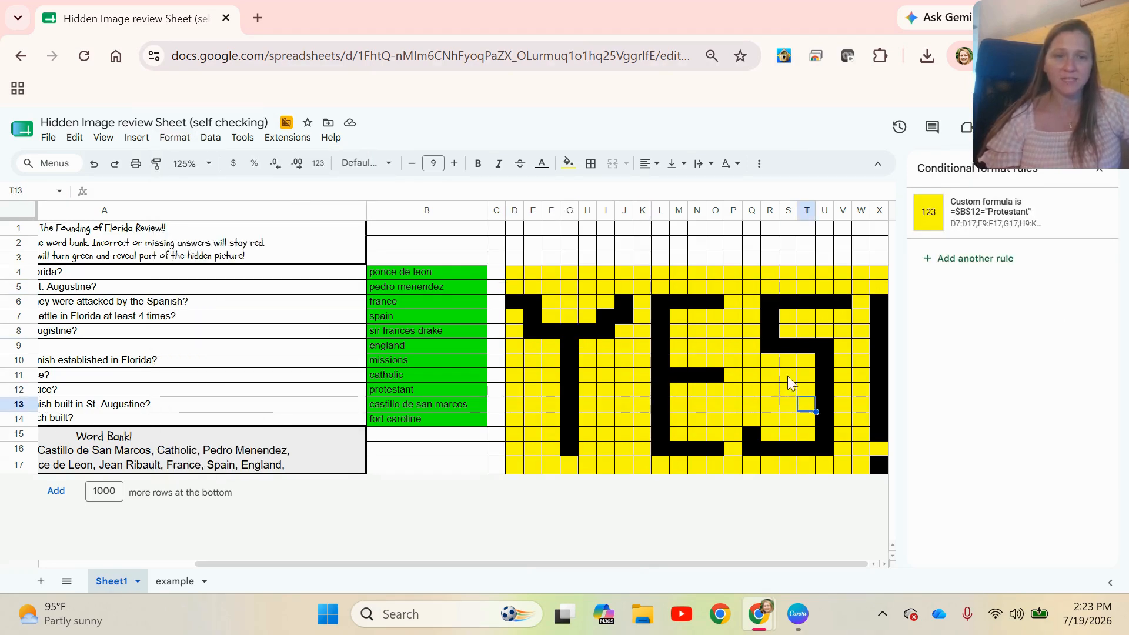
left_click(789, 318)
left_click(662, 319)
left_click(663, 390)
left_click(625, 422)
left_click(733, 434)
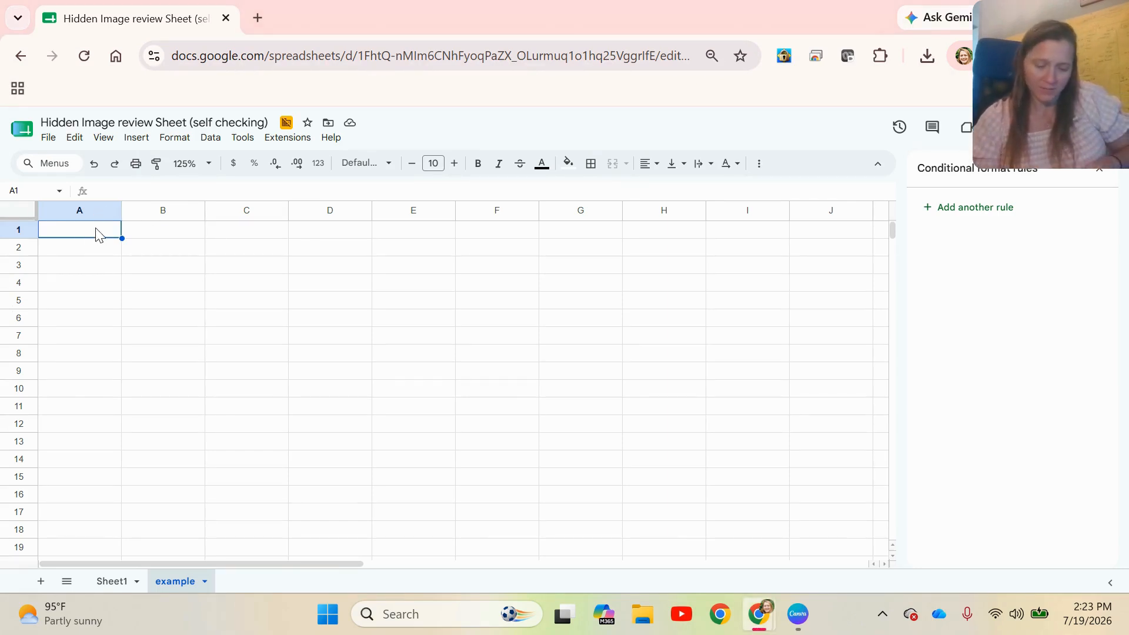
On the example sheet, enter the headers "question" in A1 and "answer" in B1
type("questu")
key("BackSpace")
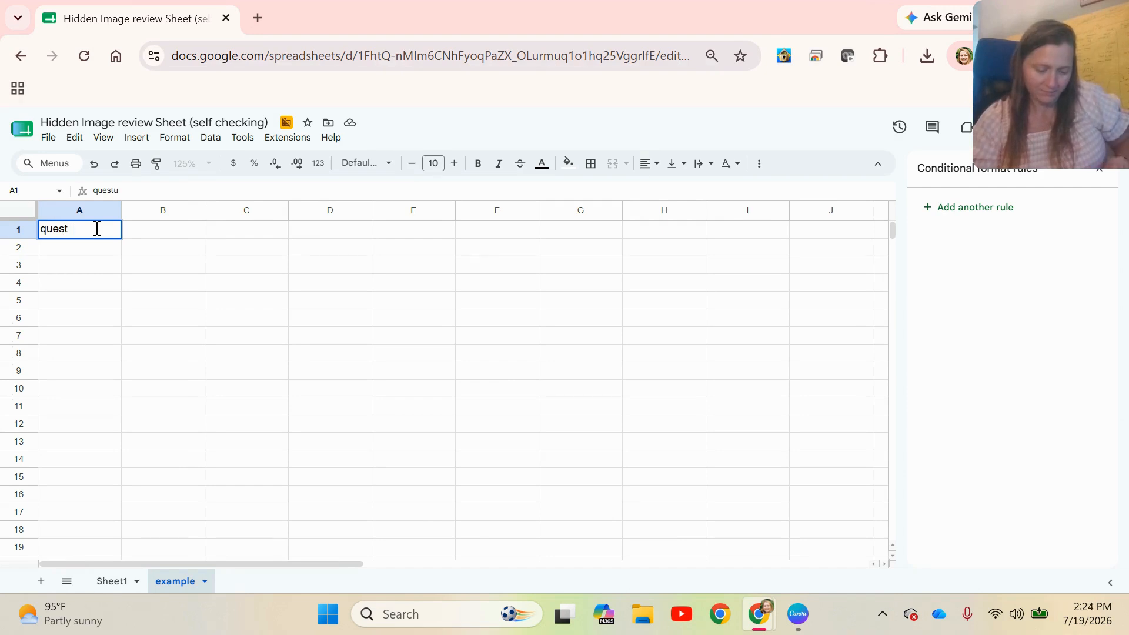
type("ion")
key("Tab")
type("ans")
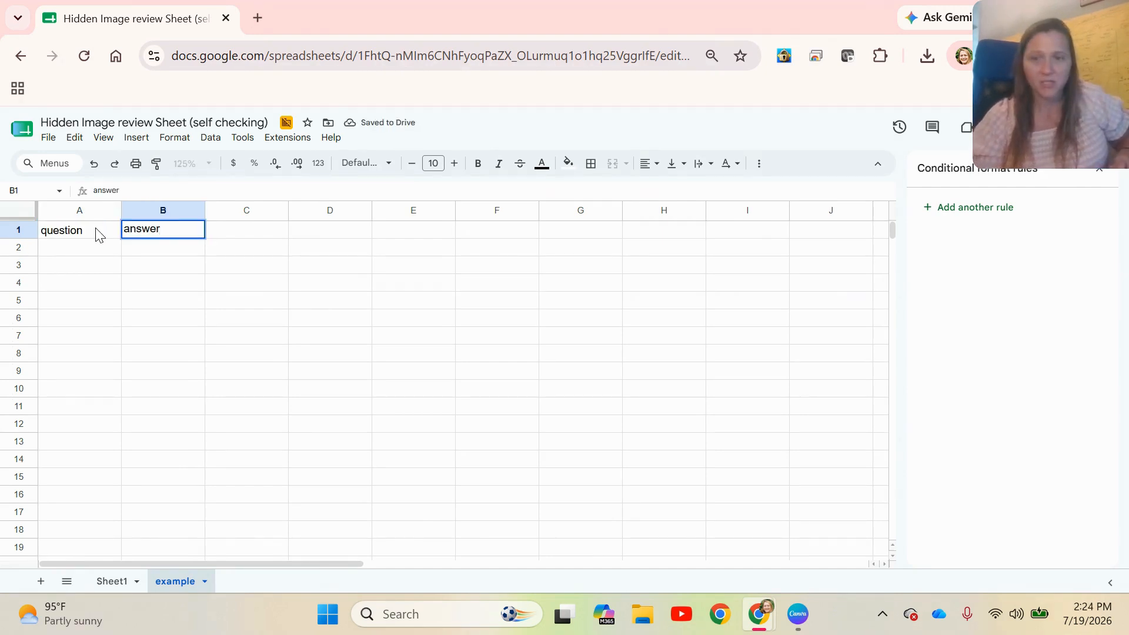
key("Tab")
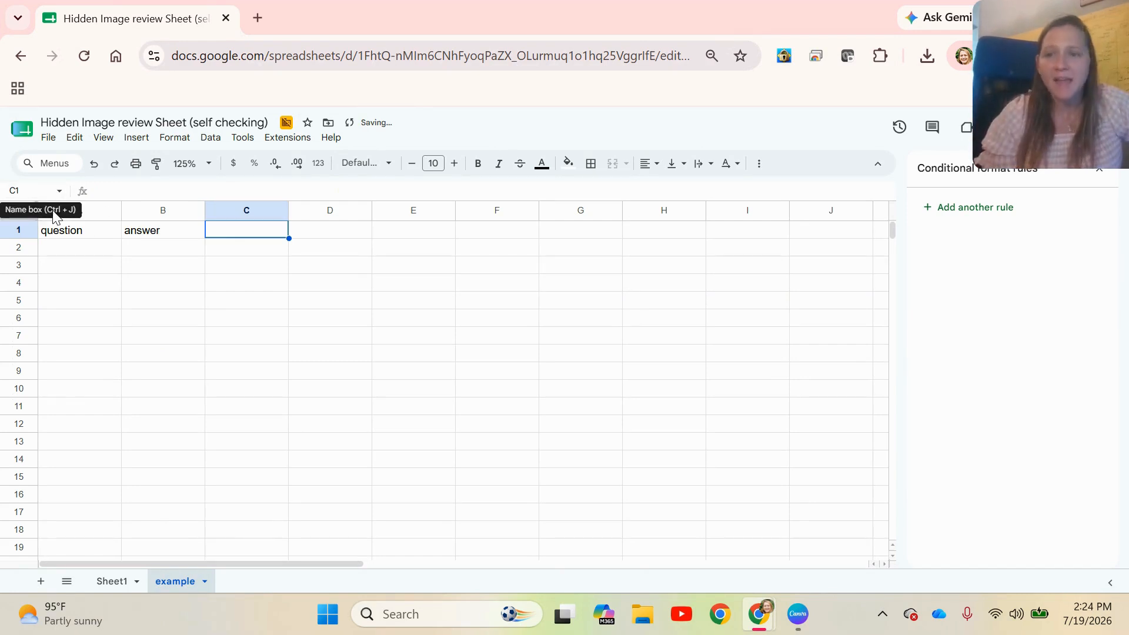
key("Return")
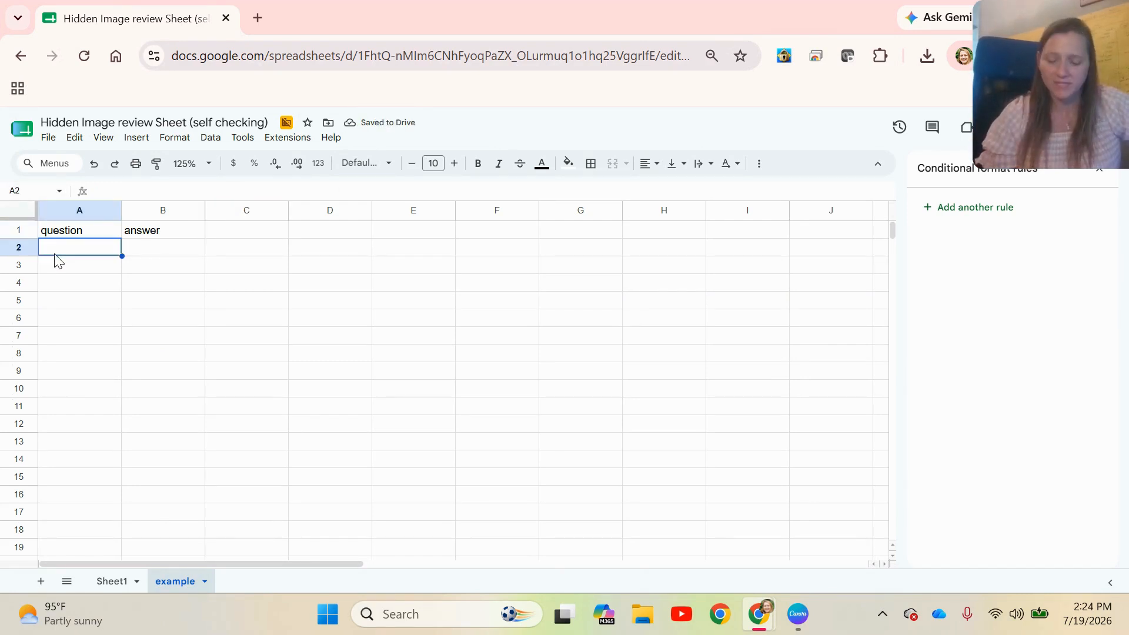
Number the questions 1 to 5 in cells A2 to A6
type("1")
key("Return")
type("2")
key("Return")
type("3")
key("Return")
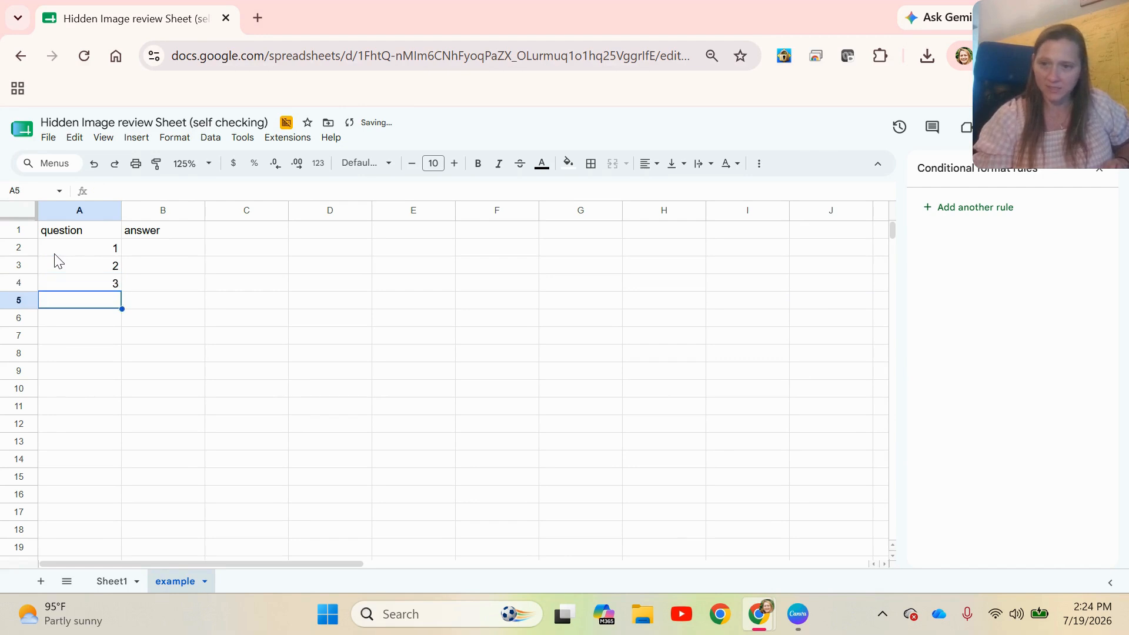
type("4")
key("Return")
type("5")
key("Return")
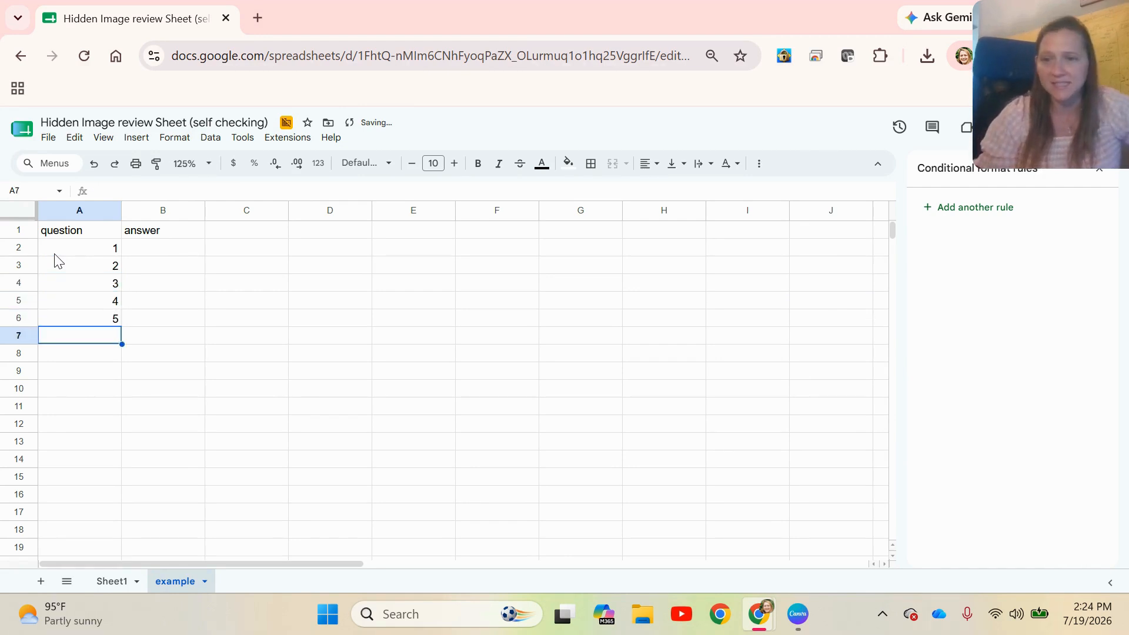
Apply a thick black outer border around the question and answer table in A1:B6
left_click_drag(74, 237, 161, 327)
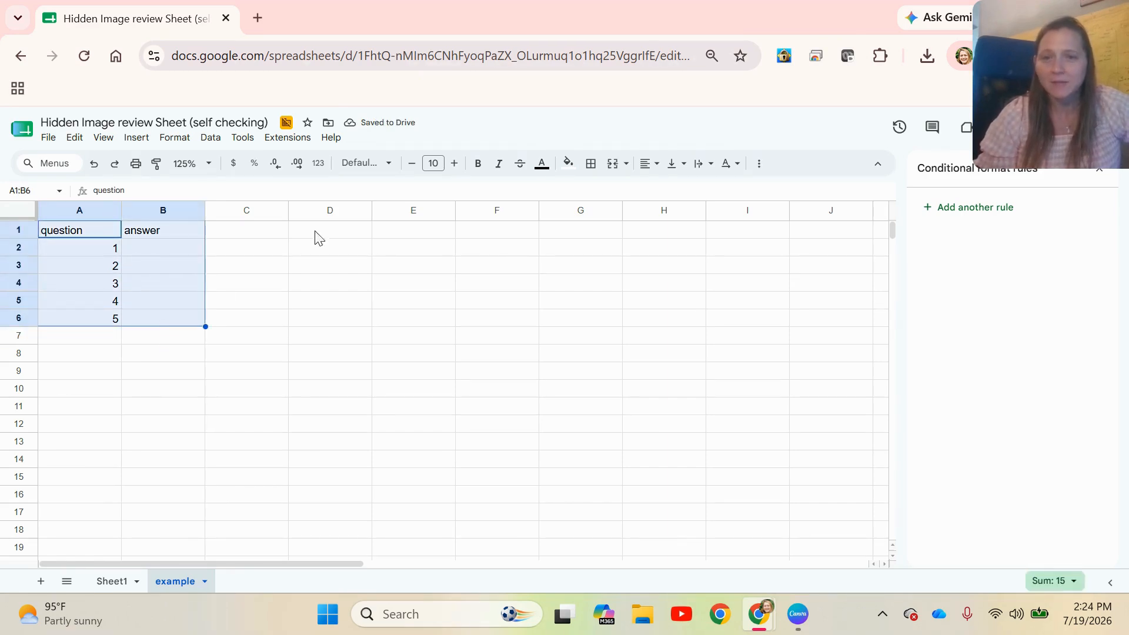
left_click(591, 167)
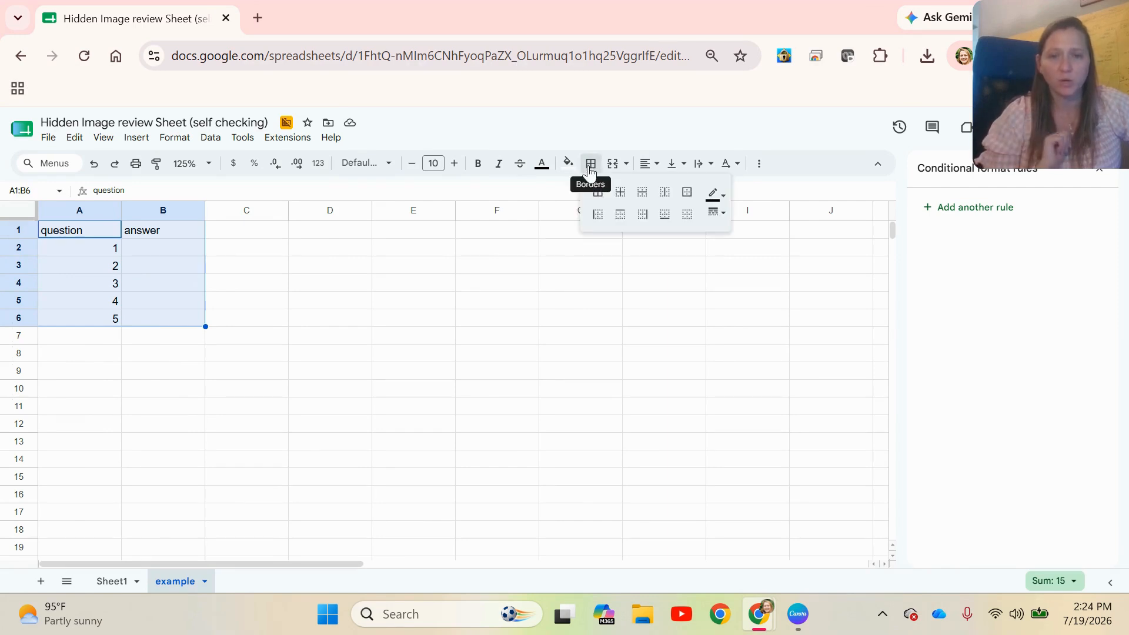
left_click(688, 194)
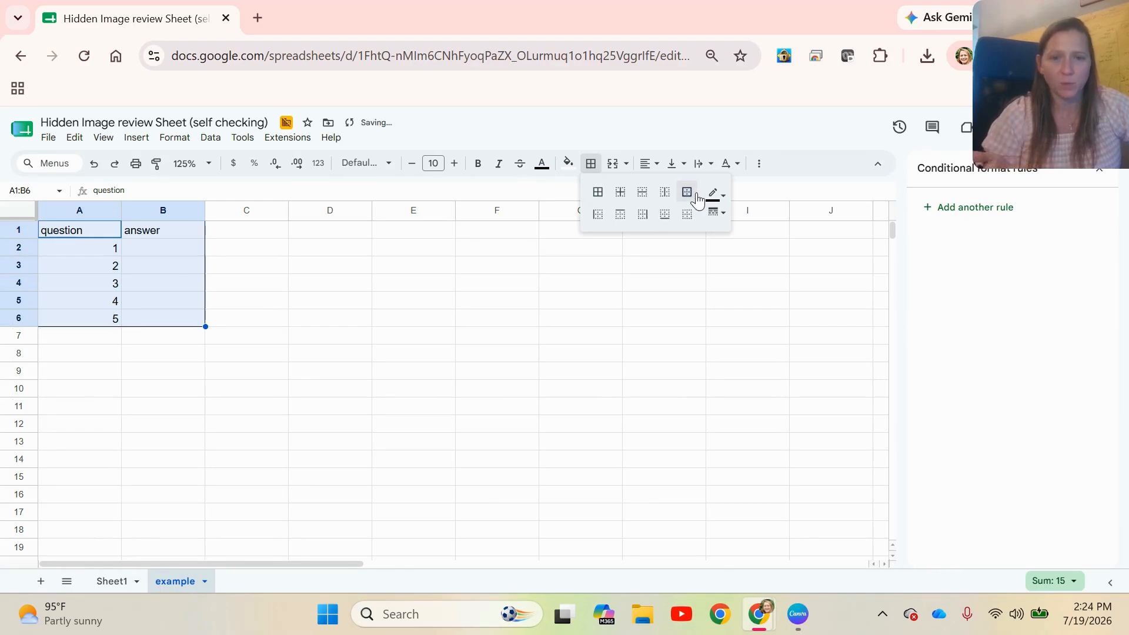
left_click(716, 212)
left_click(753, 270)
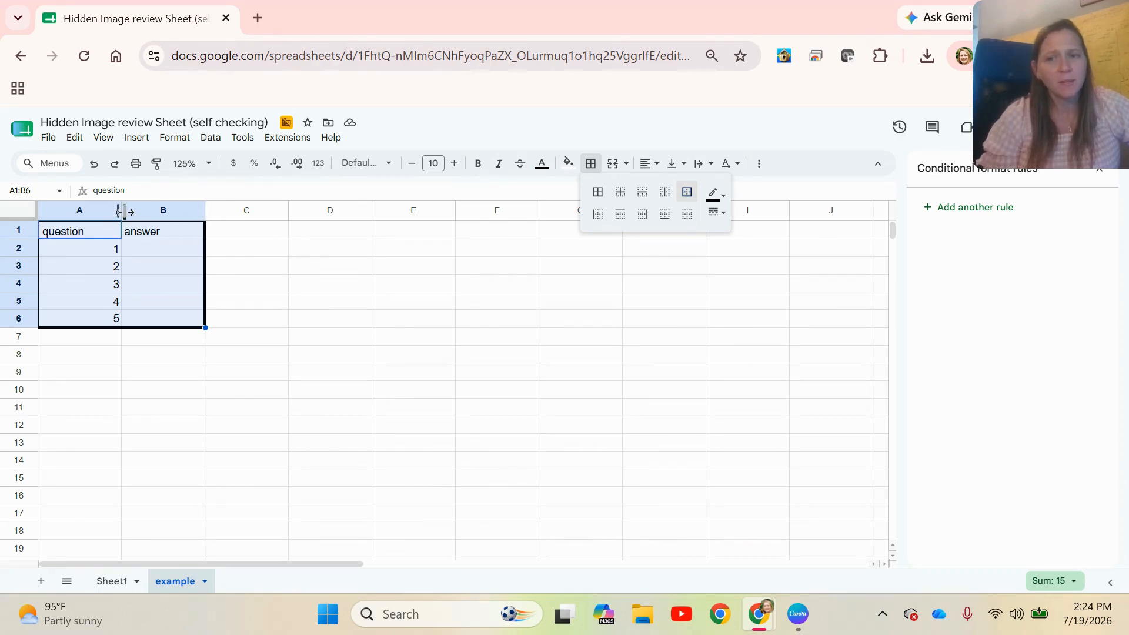
Widen the question column A to more than five times the width of the answer column
left_click_drag(124, 211, 318, 211)
left_click(507, 320)
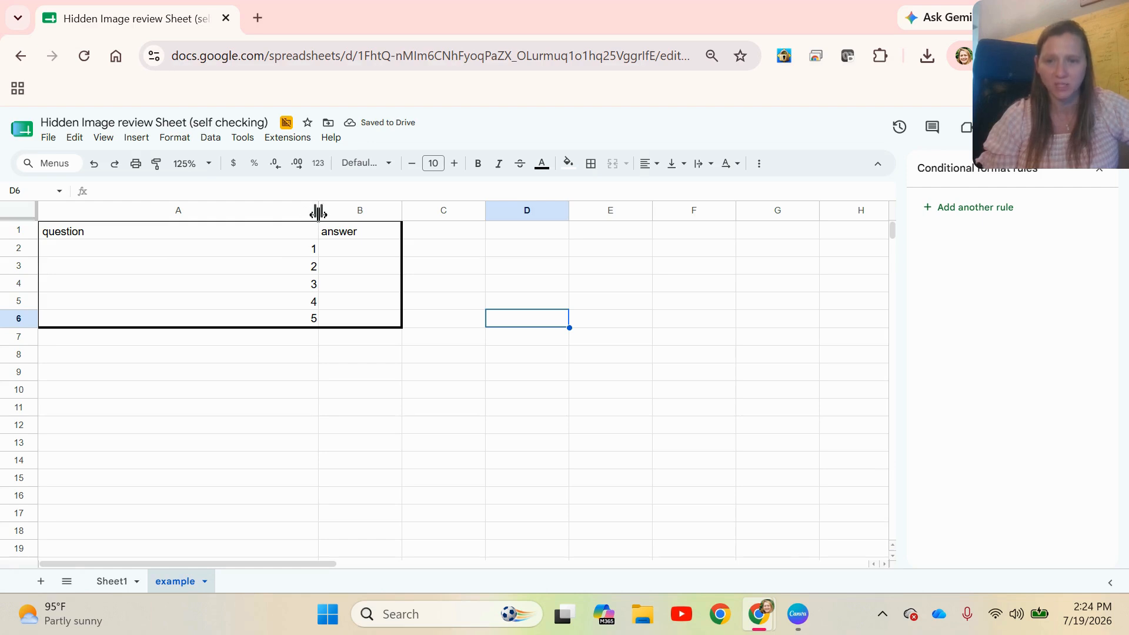
left_click_drag(318, 211, 485, 245)
left_click(535, 427)
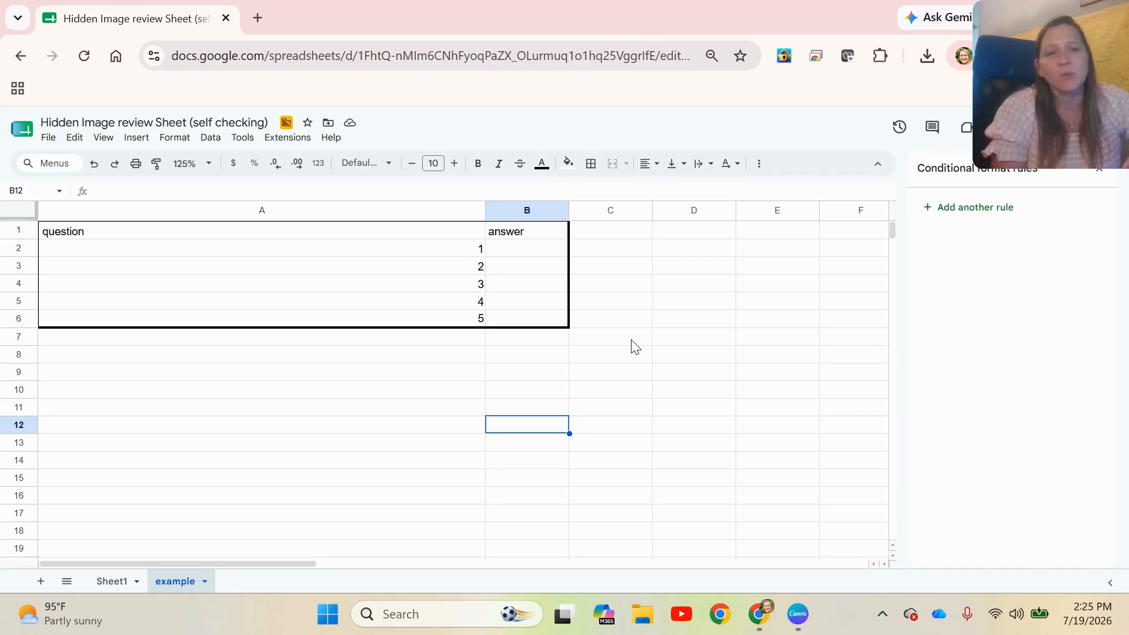
Insert an empty row above the question and answer header row
left_click(24, 230)
right_click(27, 231)
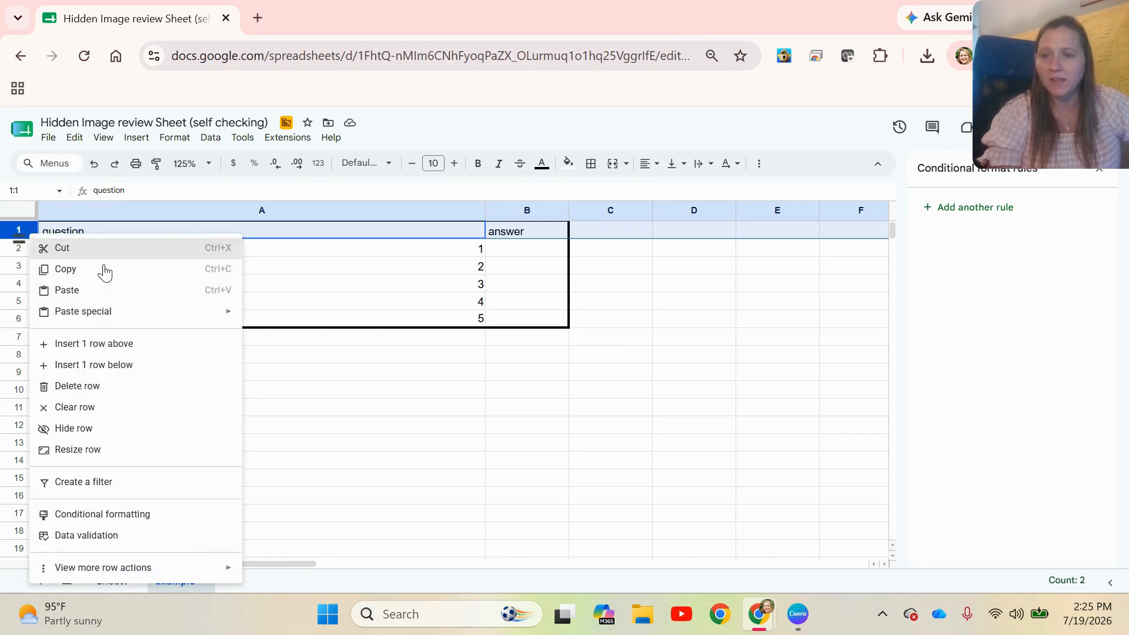
left_click(126, 347)
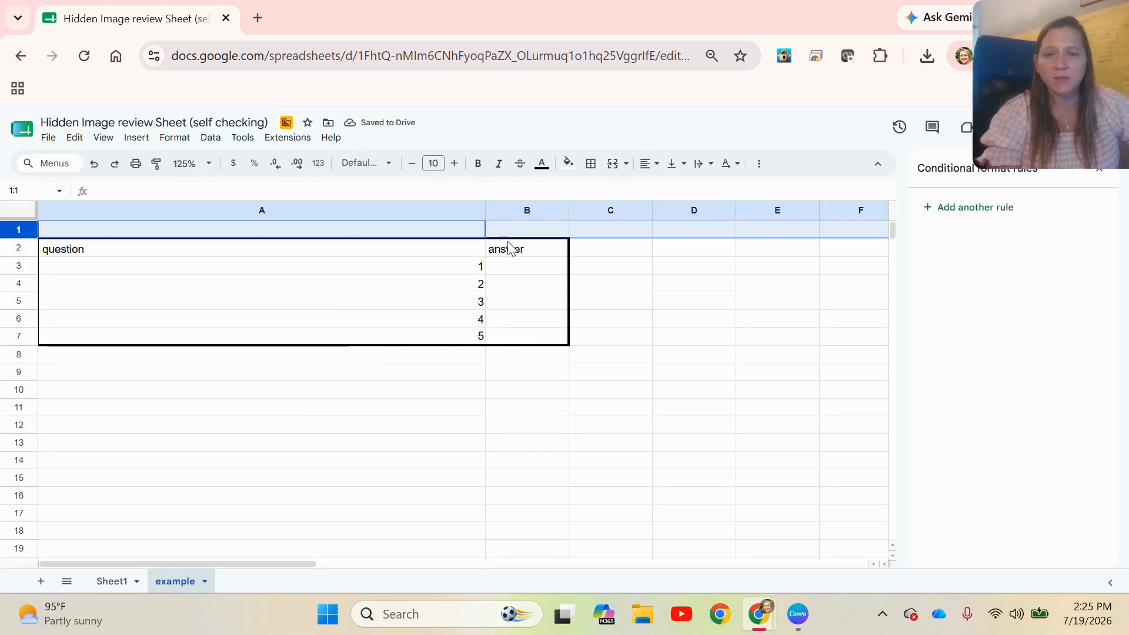
Merge cells A1:B1 into one cell and enter "Directions" in it
left_click(433, 247)
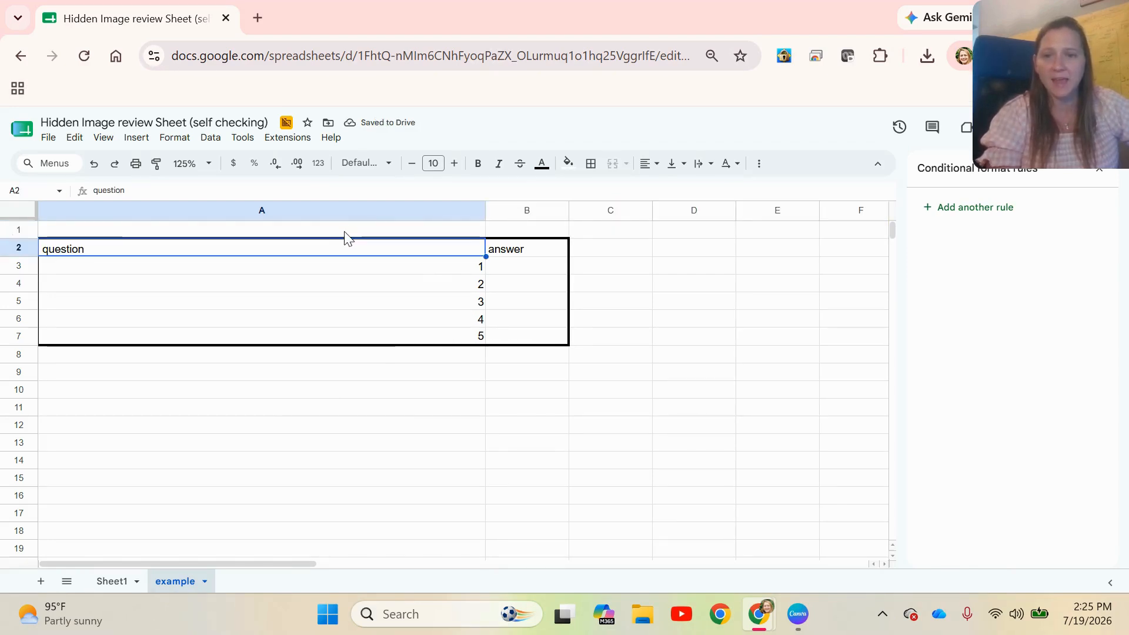
left_click_drag(353, 231, 510, 236)
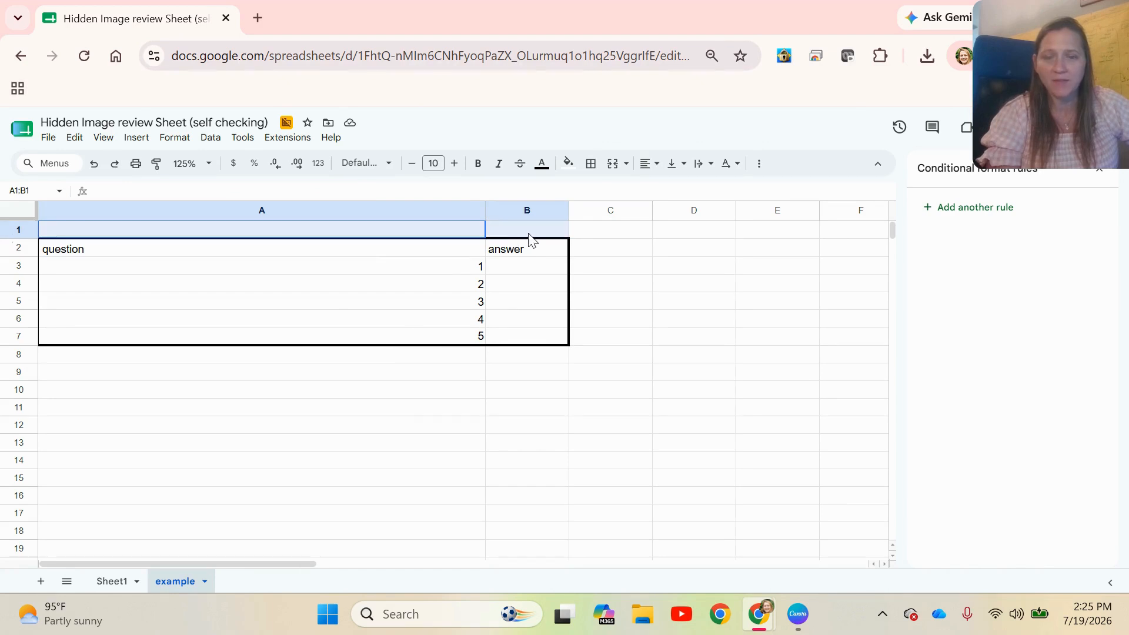
left_click(183, 139)
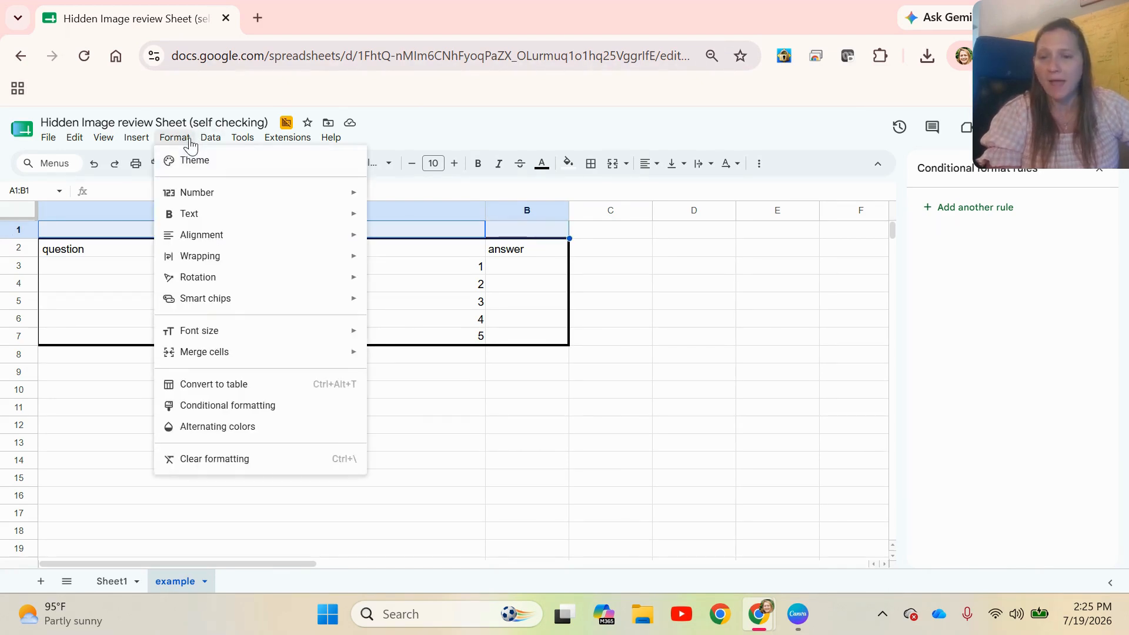
mouse_move(259, 353)
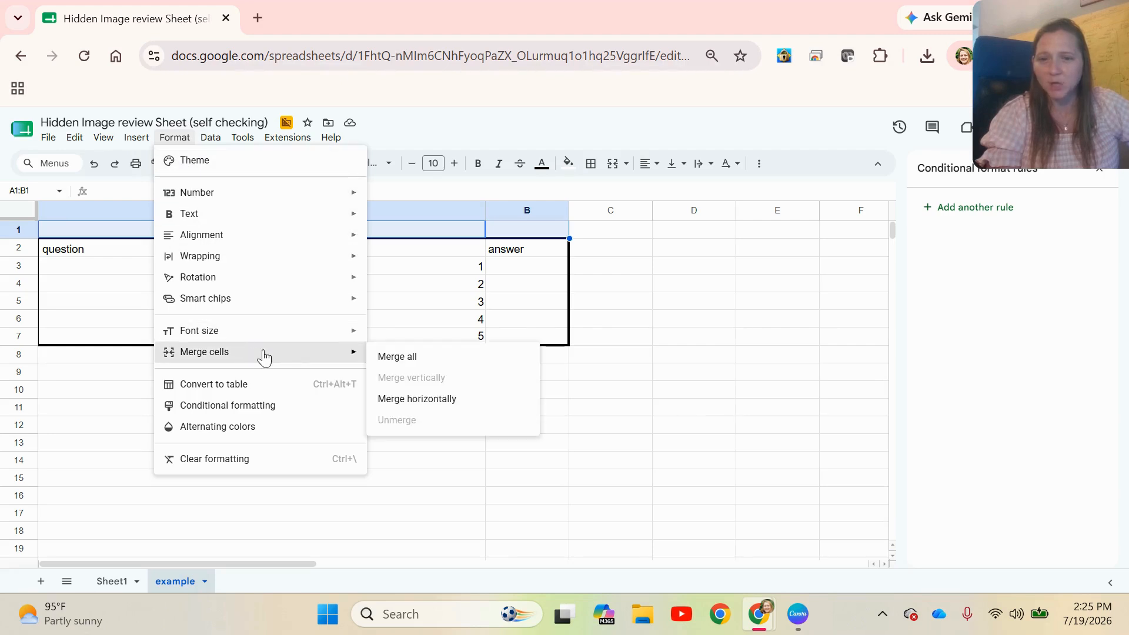
left_click(379, 356)
type("Dir")
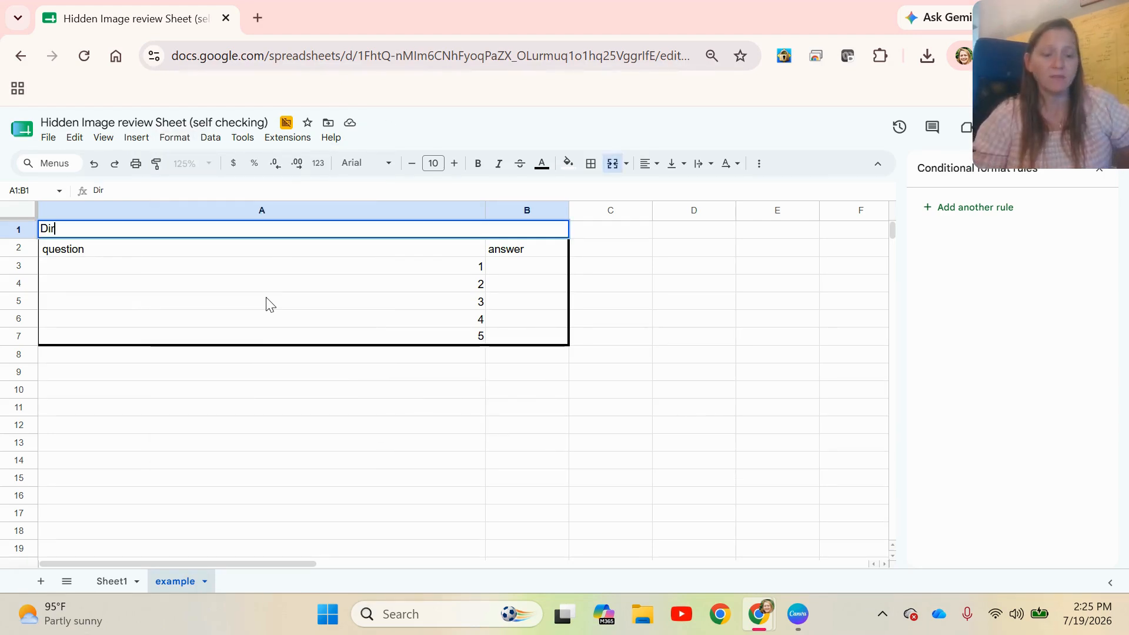
type("ections")
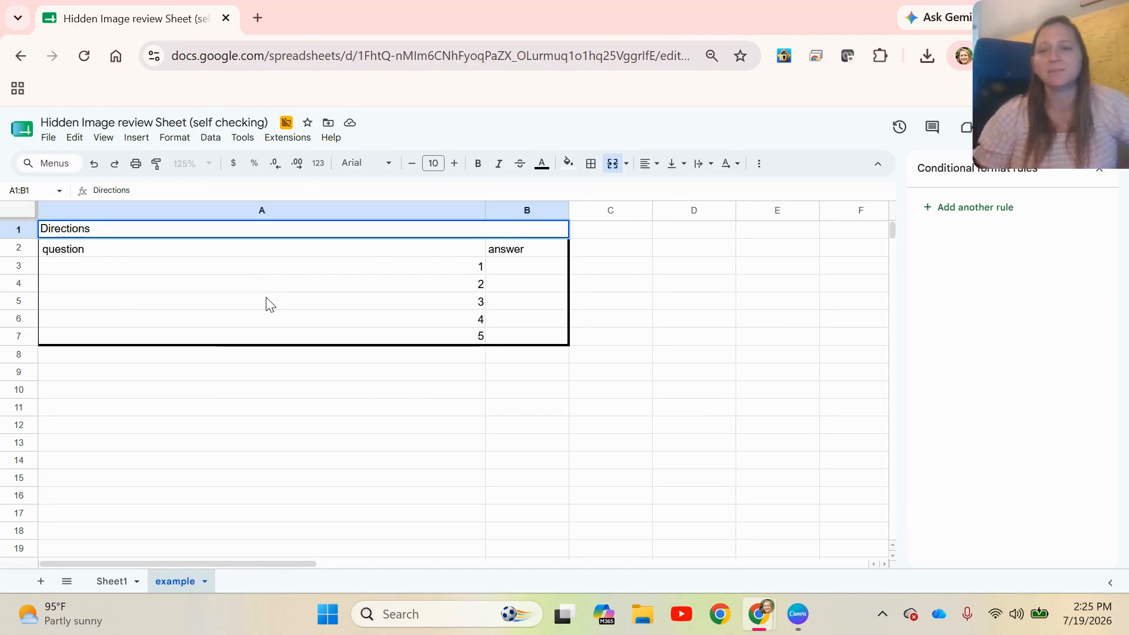
left_click(315, 440)
left_click(194, 232)
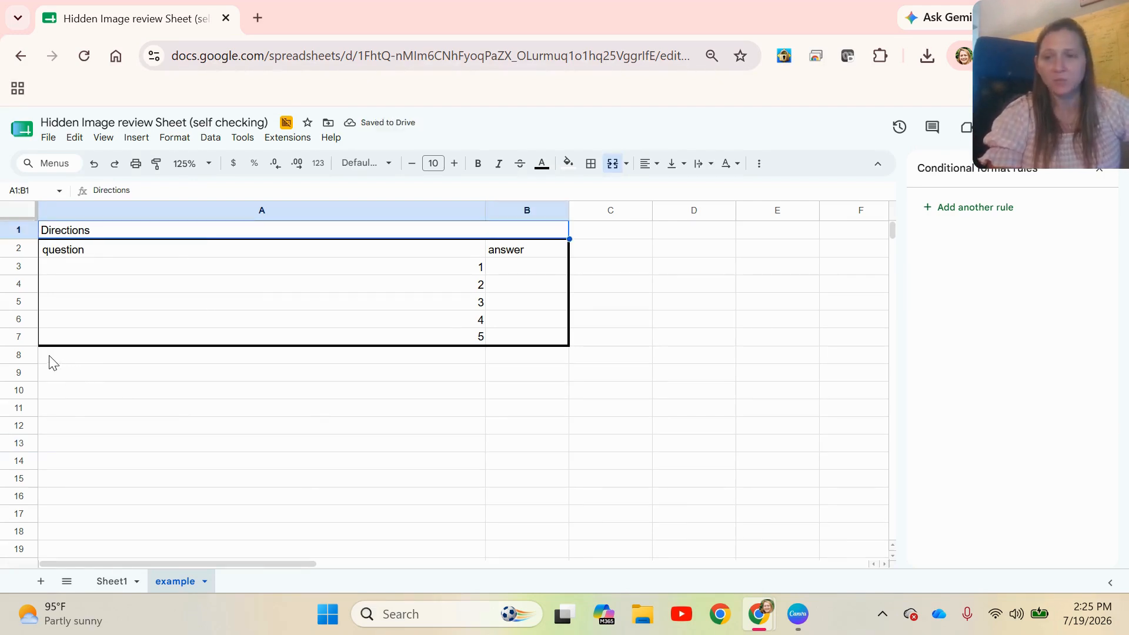
Merge cells A8:B12 below the table into one block and enter "word bank" in it
left_click_drag(52, 361, 520, 428)
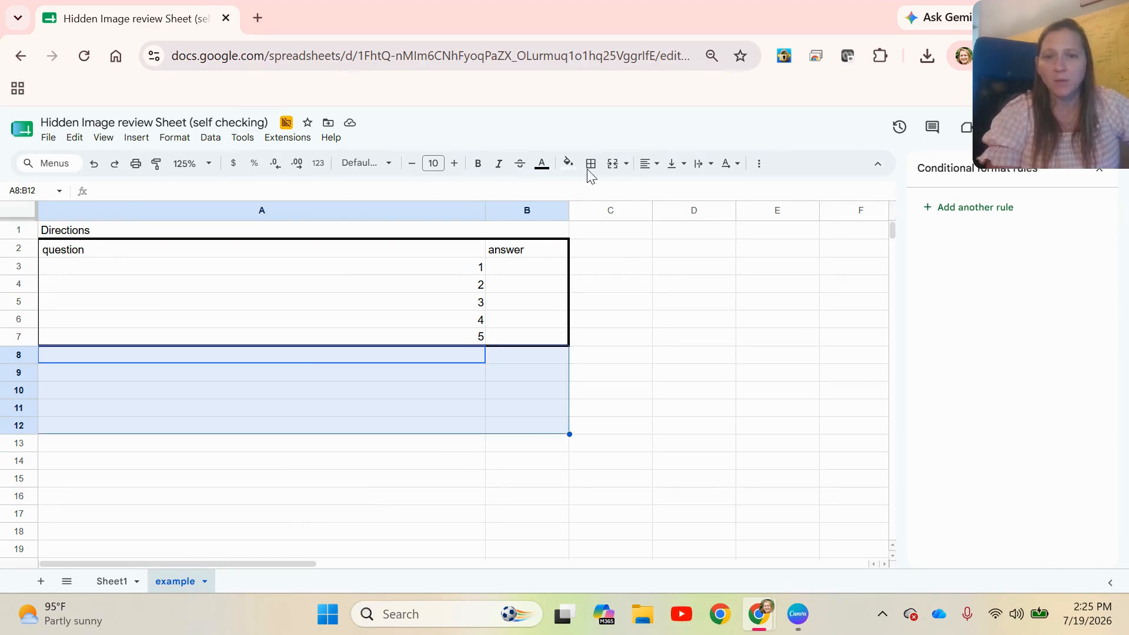
left_click(175, 137)
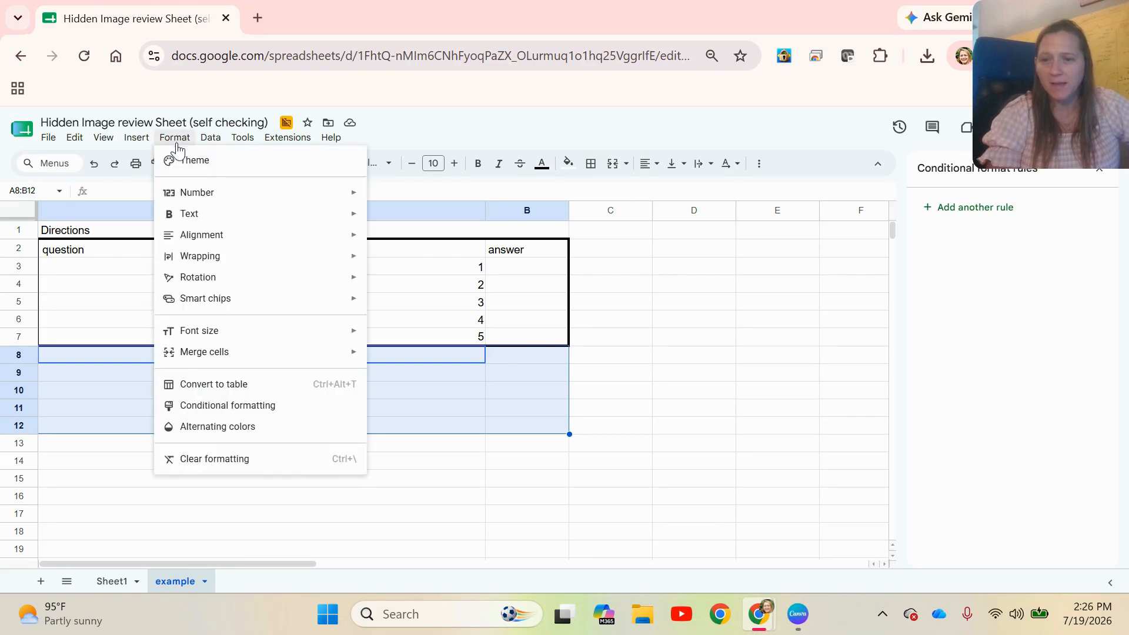
left_click(394, 357)
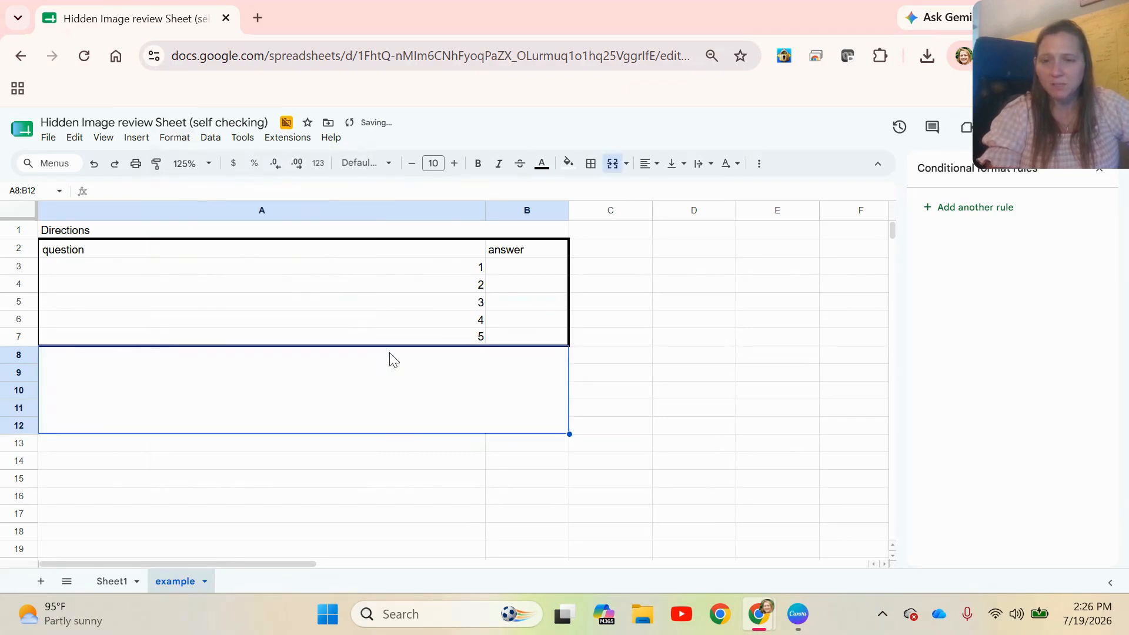
double_click(247, 374)
type("word ")
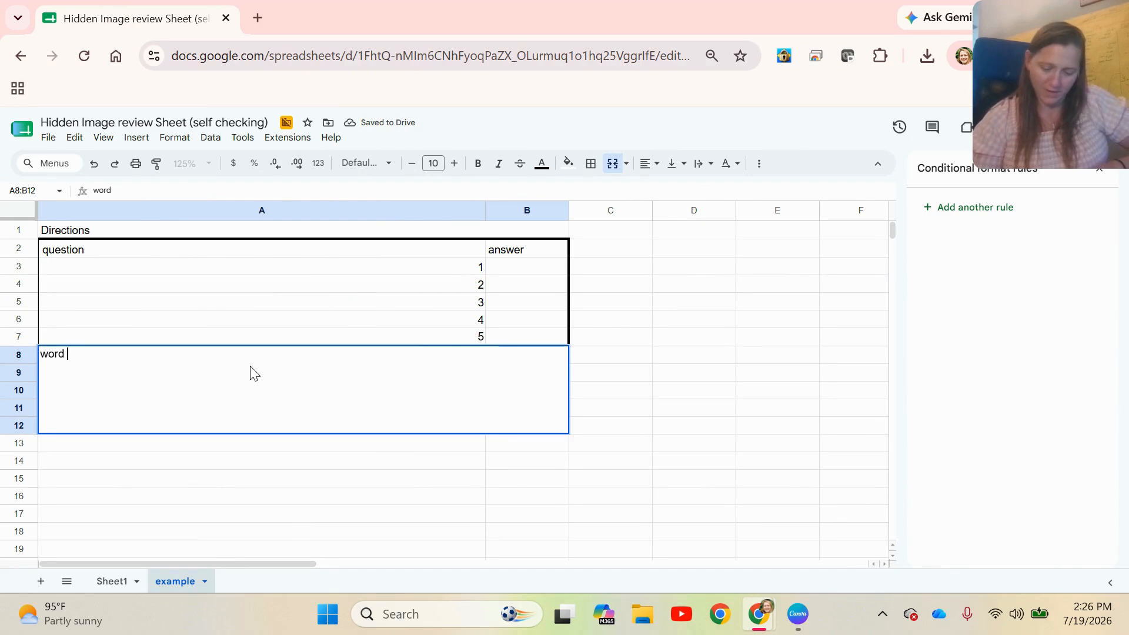
type("bank")
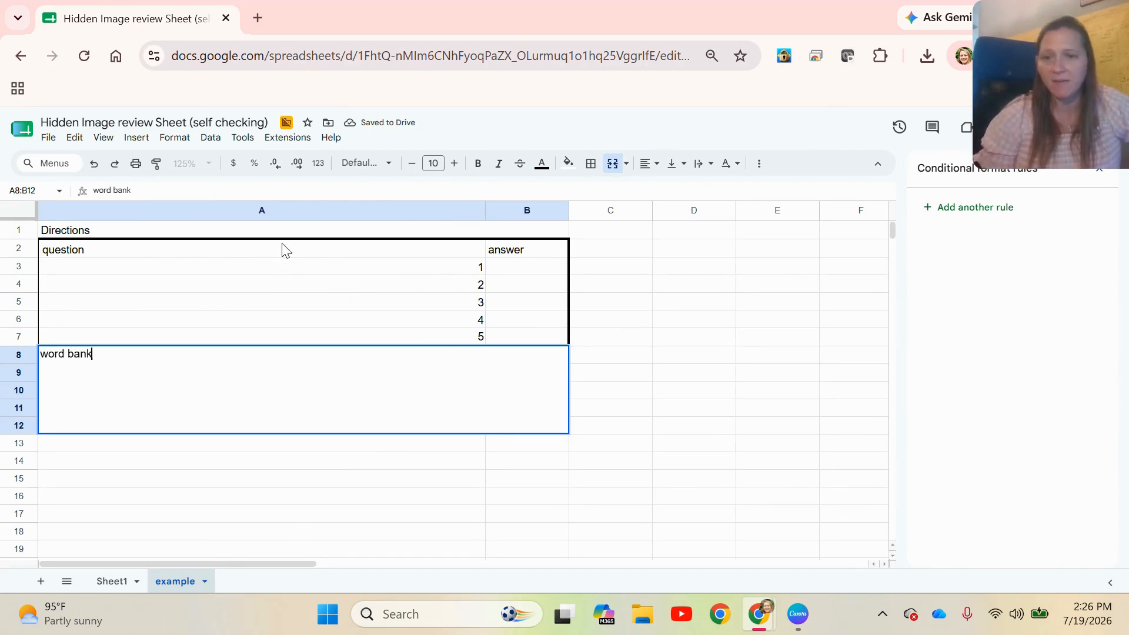
Apply a thick purple outer border around the merged Directions cell in A1:B1
left_click(290, 231)
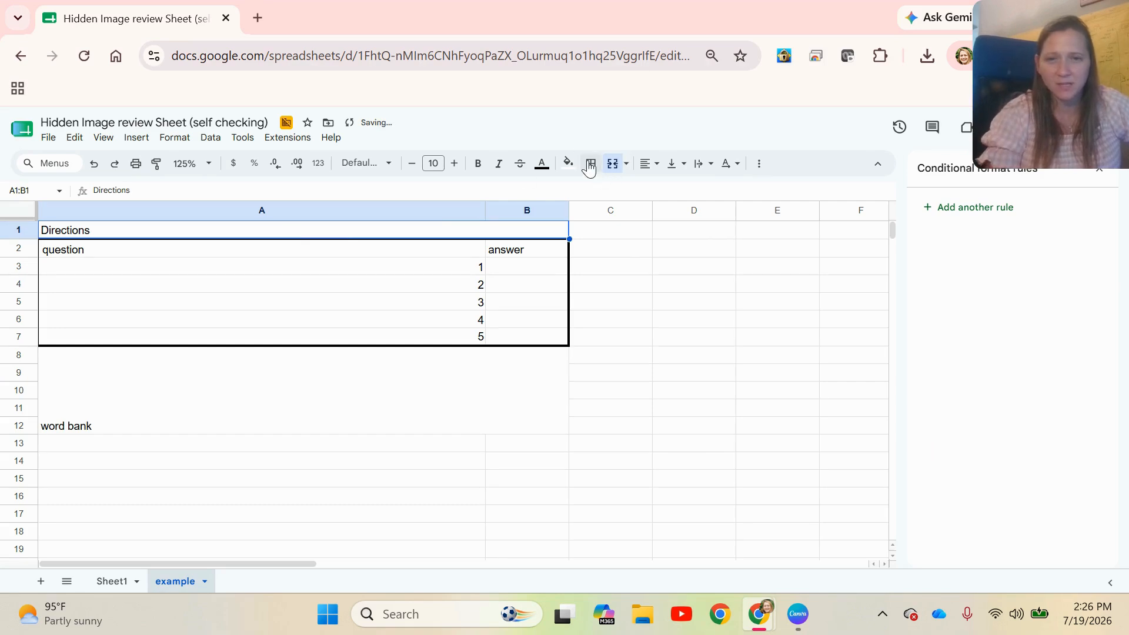
left_click(590, 167)
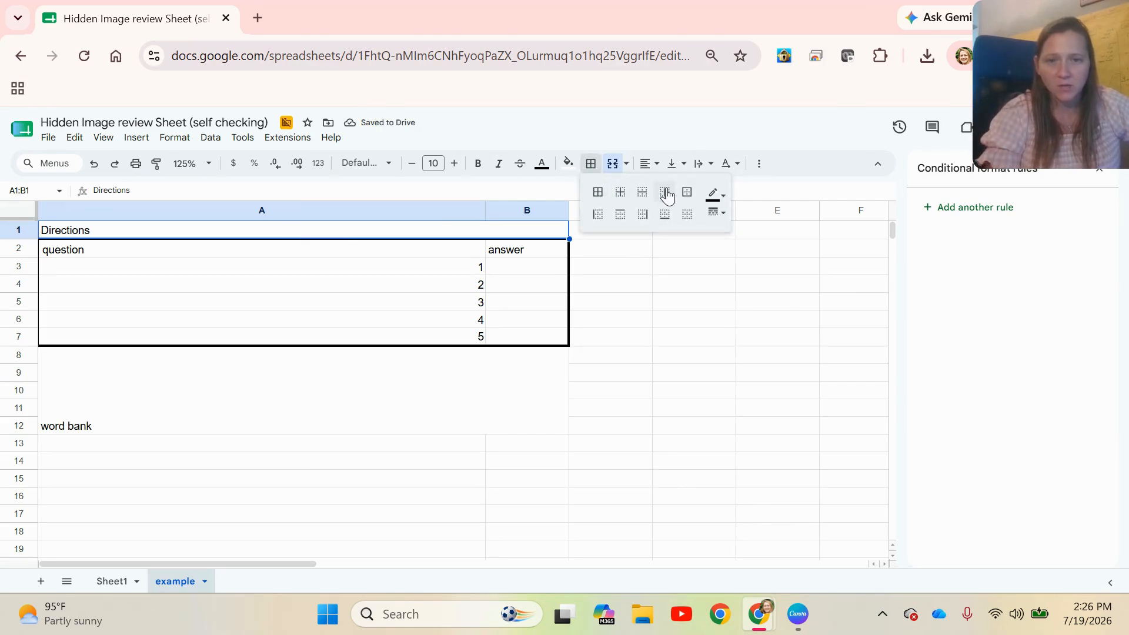
left_click(687, 192)
left_click(720, 195)
left_click(719, 213)
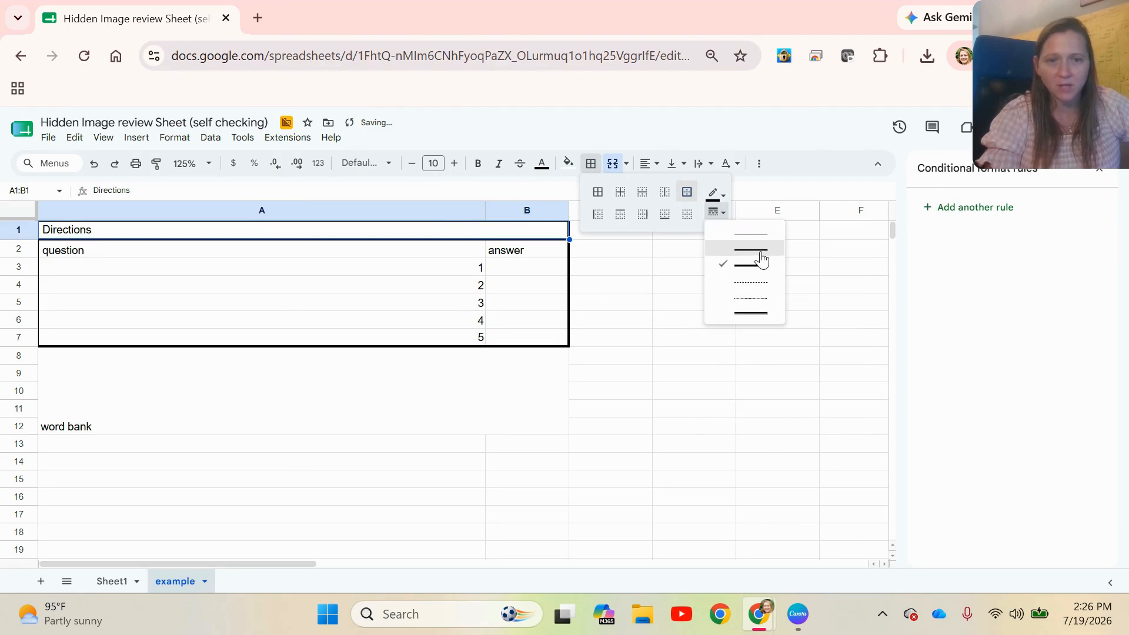
left_click(713, 194)
left_click(835, 254)
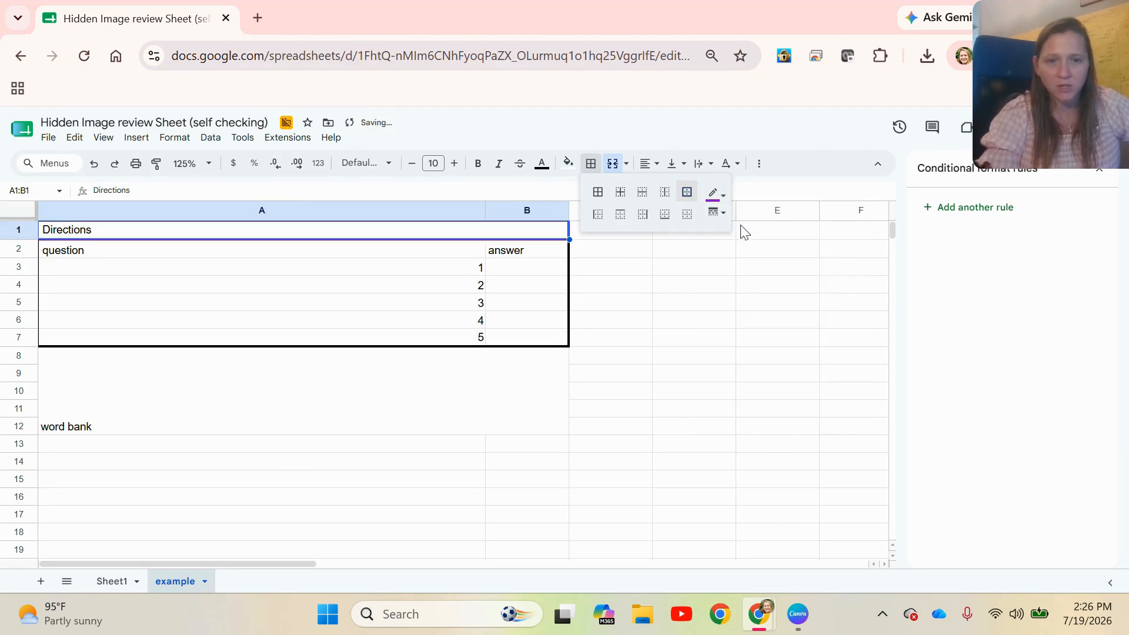
left_click(716, 213)
left_click(753, 277)
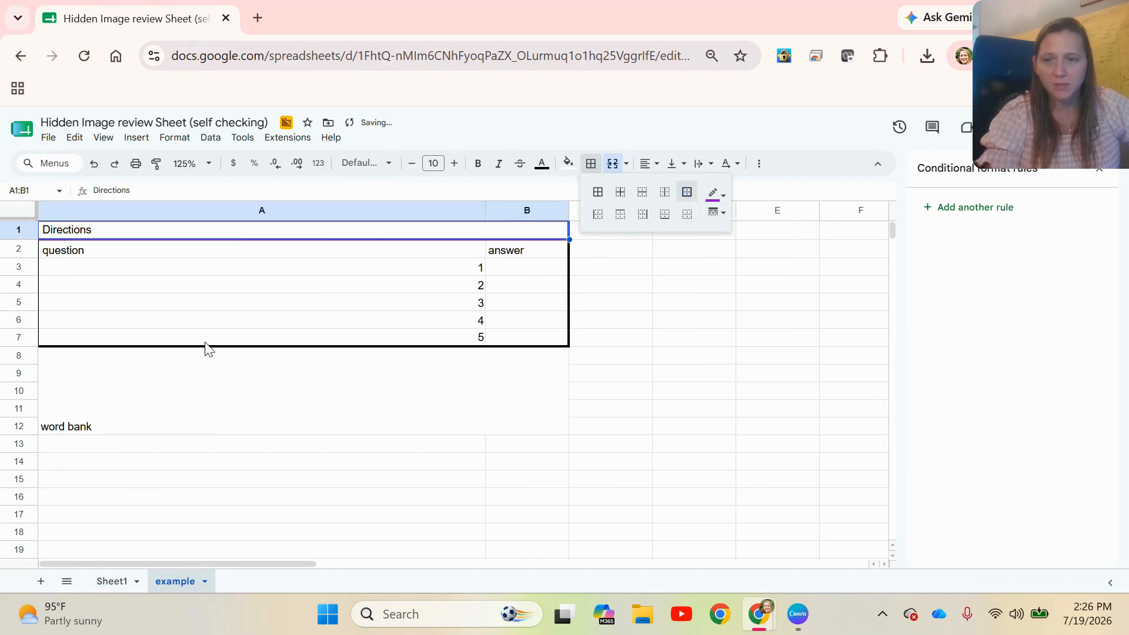
Apply a blue outer border around the merged word bank block in A8:B12
left_click(137, 409)
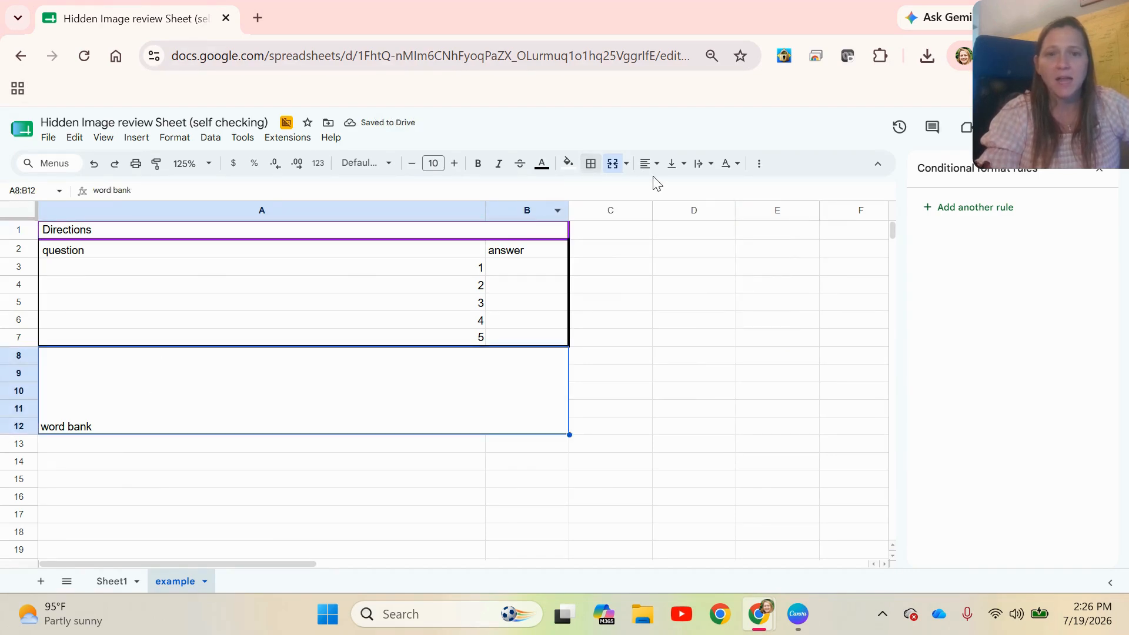
left_click(591, 163)
left_click(687, 192)
left_click(725, 197)
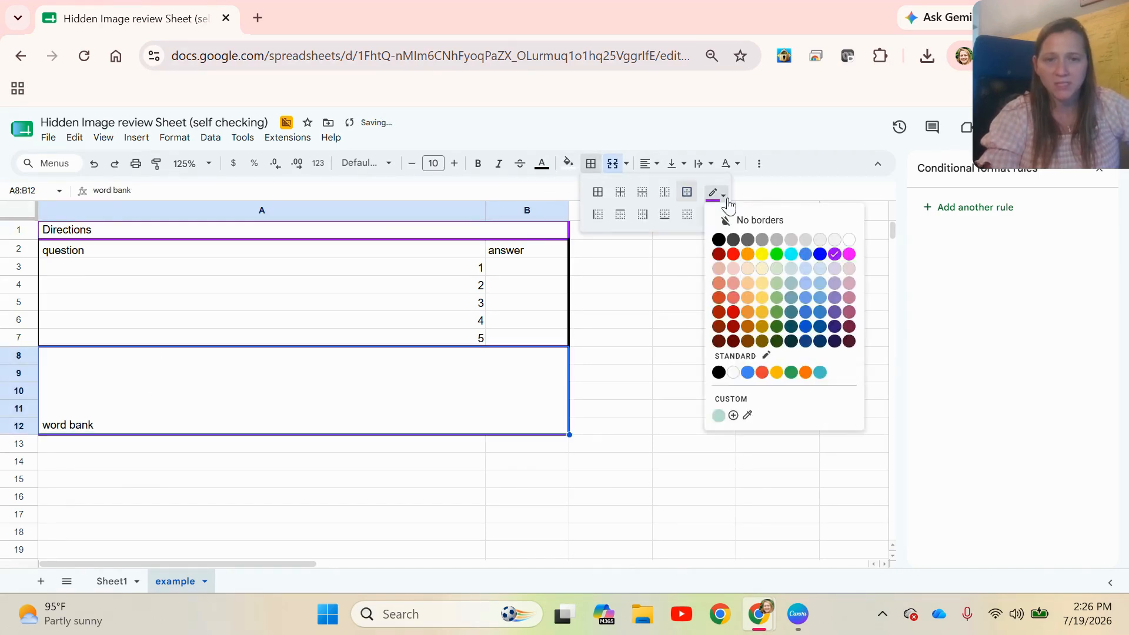
left_click(820, 254)
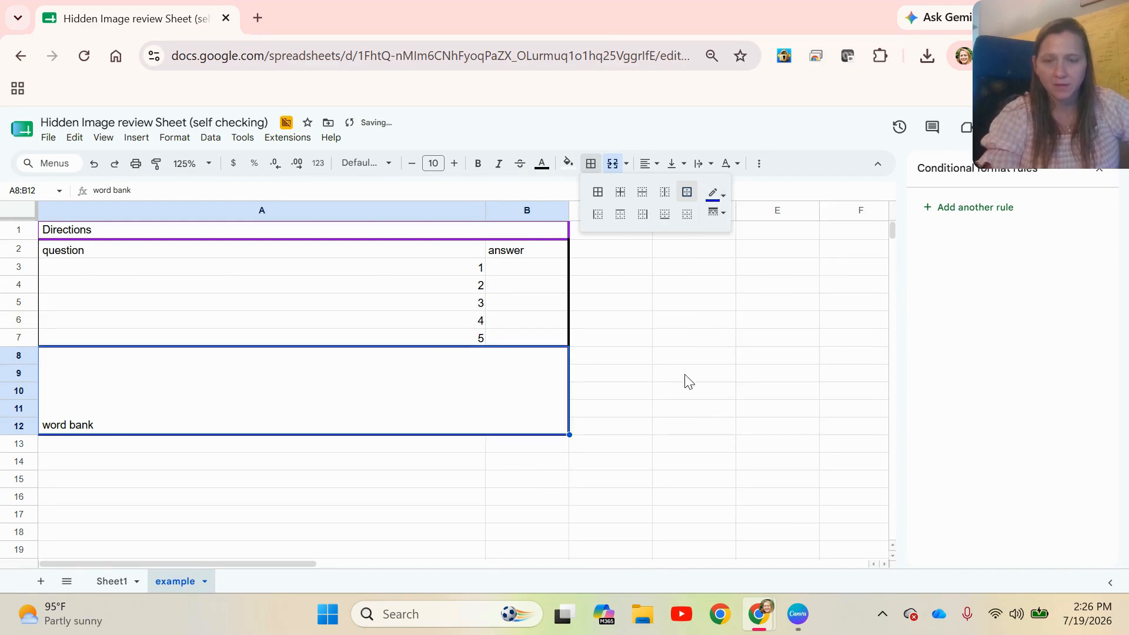
left_click(685, 376)
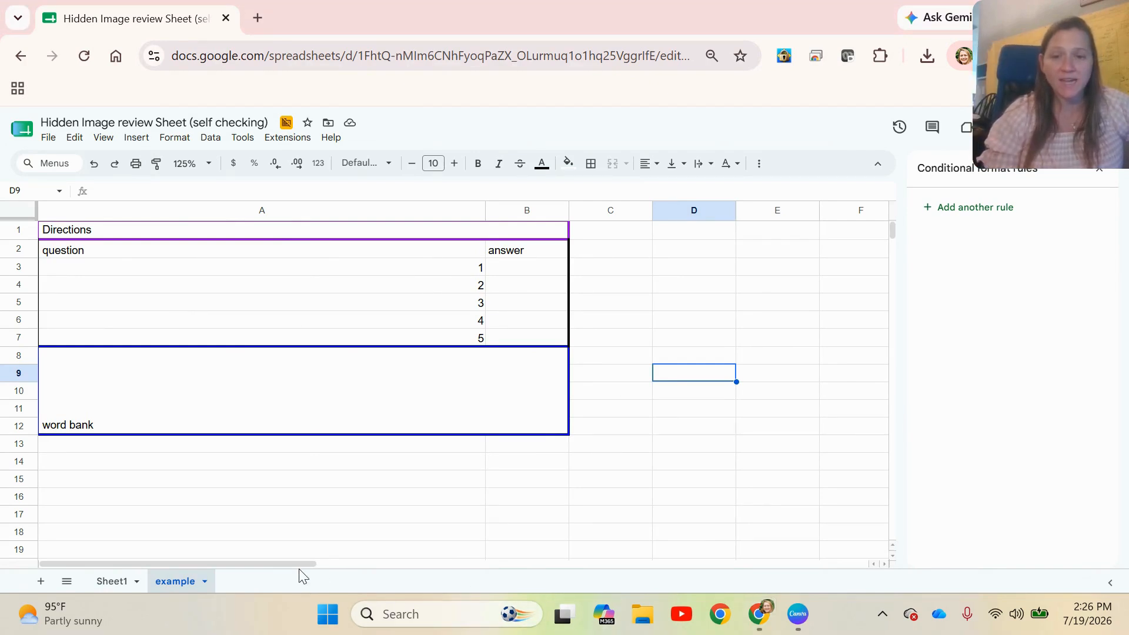
Resize all columns from C to Z to a width of 21 pixels
left_click_drag(299, 566, 424, 571)
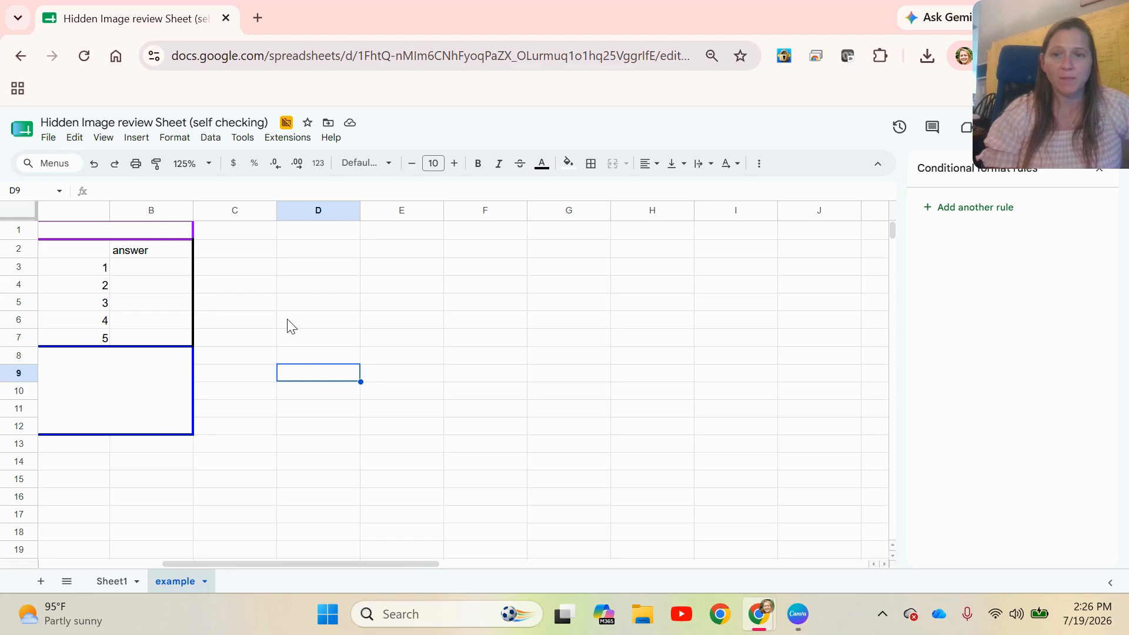
left_click(247, 209)
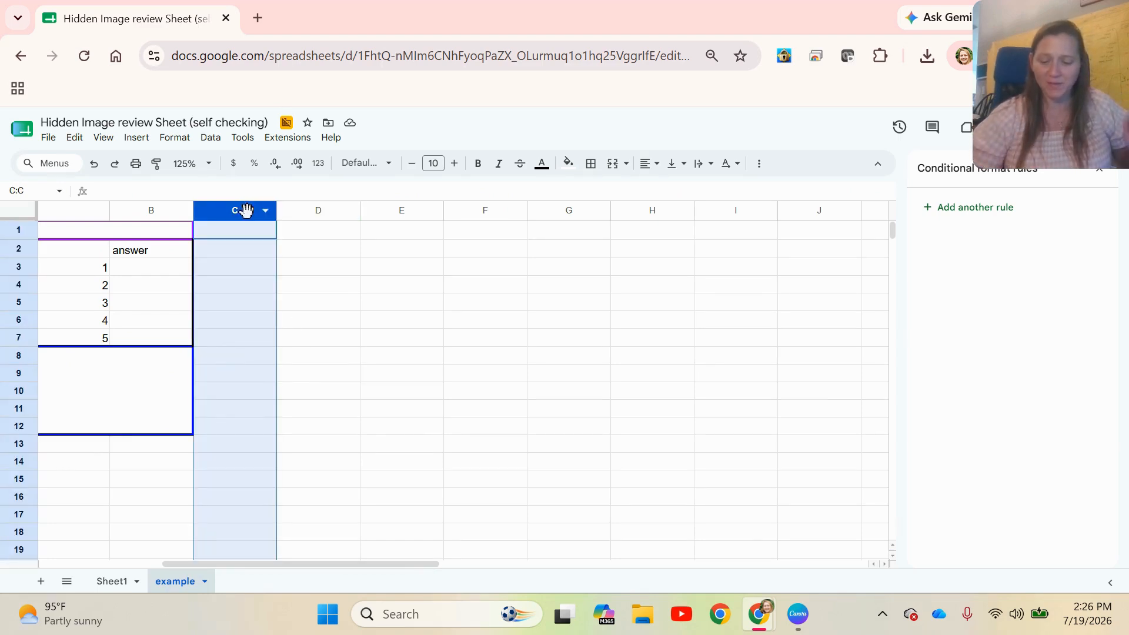
key("ctrl+shift+Right")
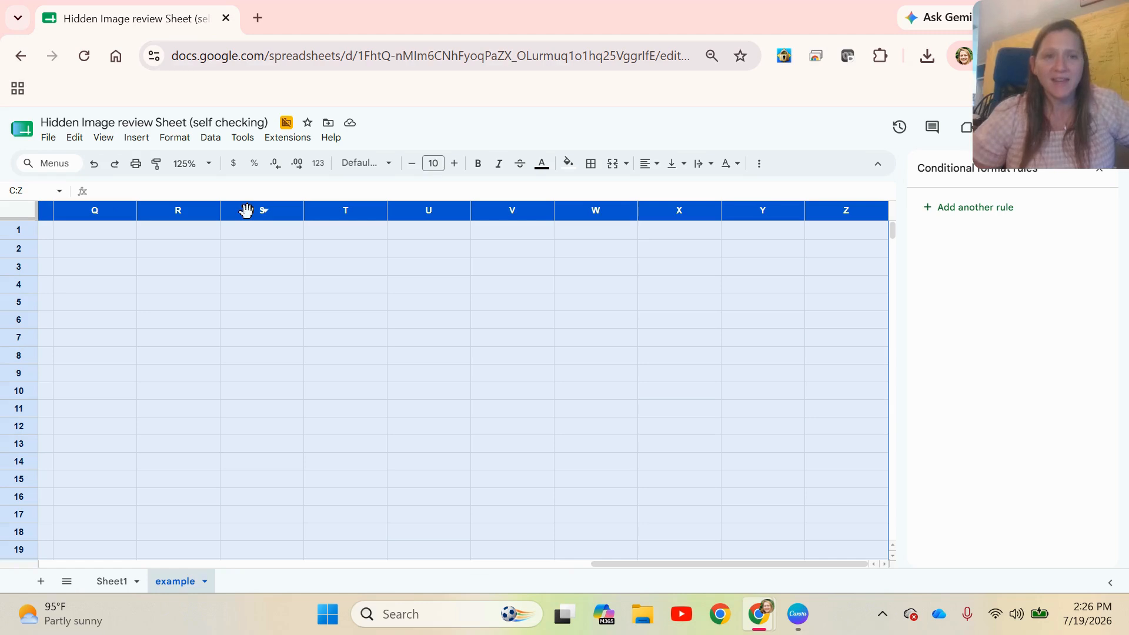
right_click(207, 212)
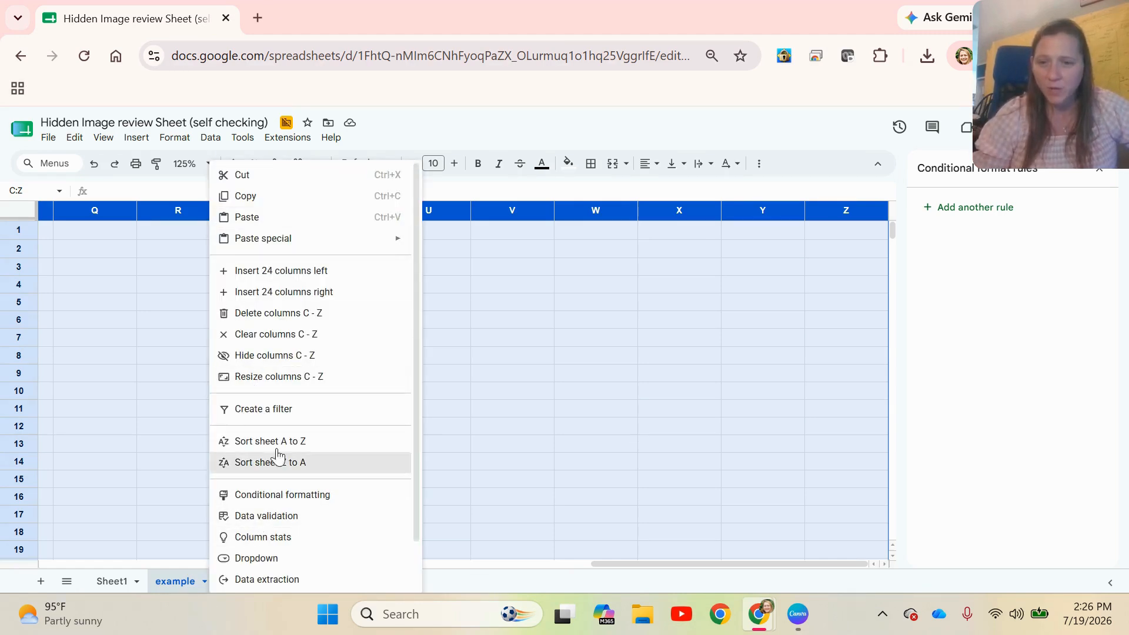
left_click(310, 381)
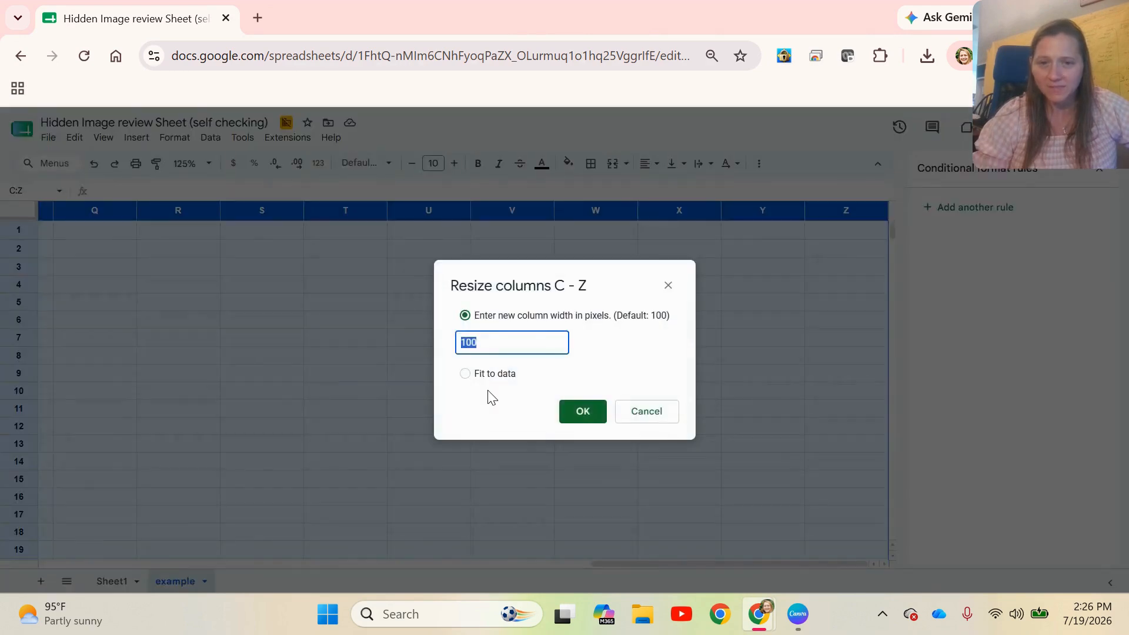
type("21")
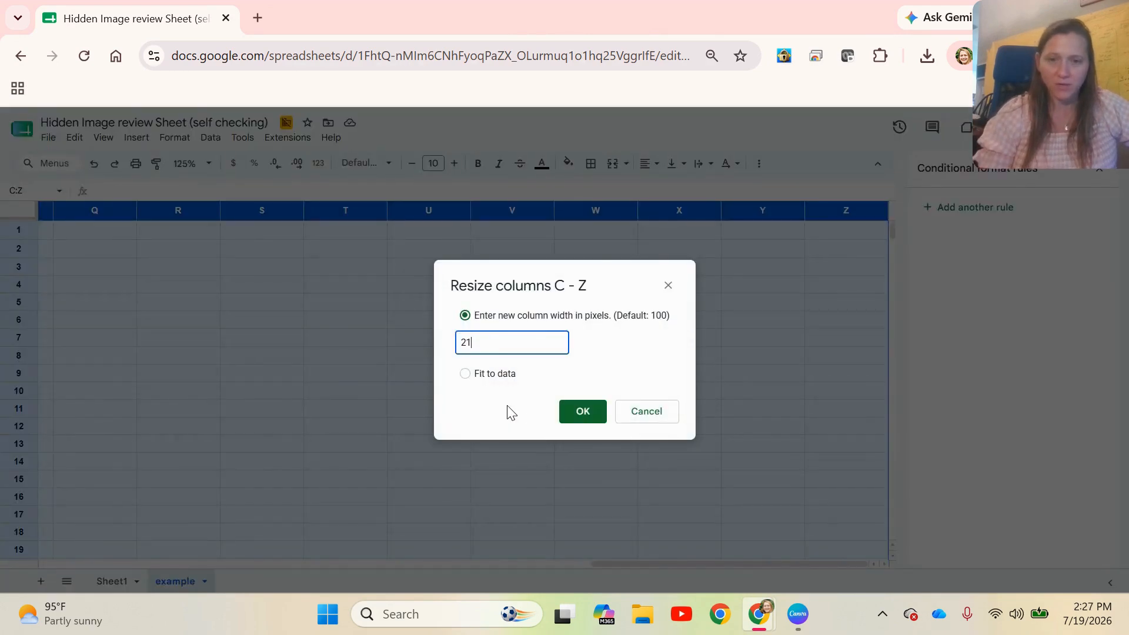
left_click(561, 411)
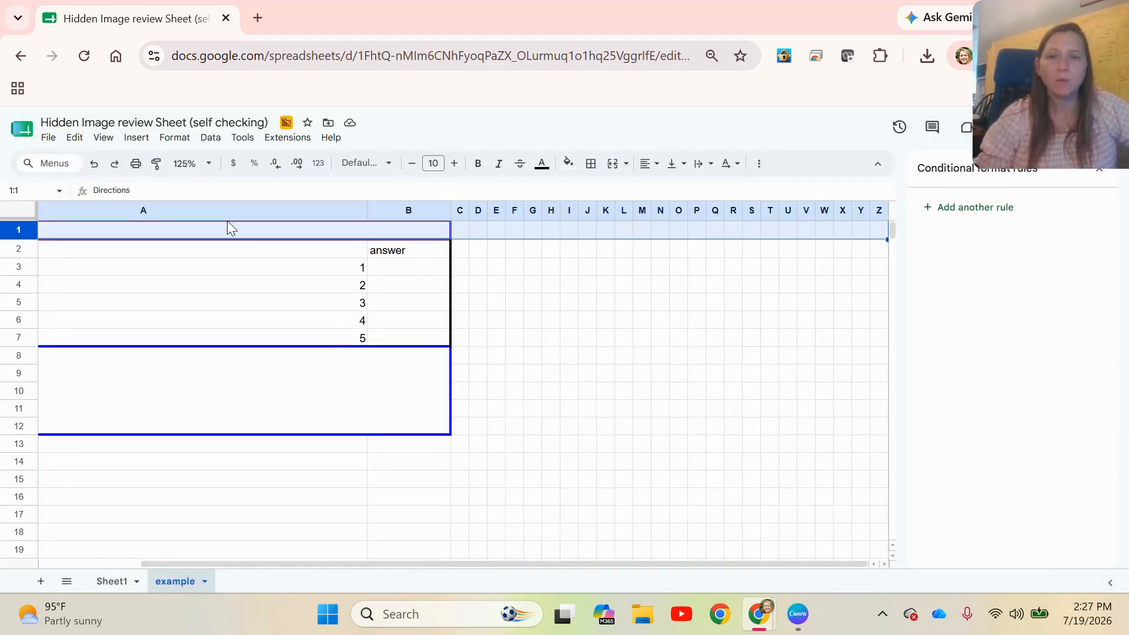
left_click_drag(469, 259, 651, 406)
left_click(494, 257)
left_click_drag(461, 235, 460, 547)
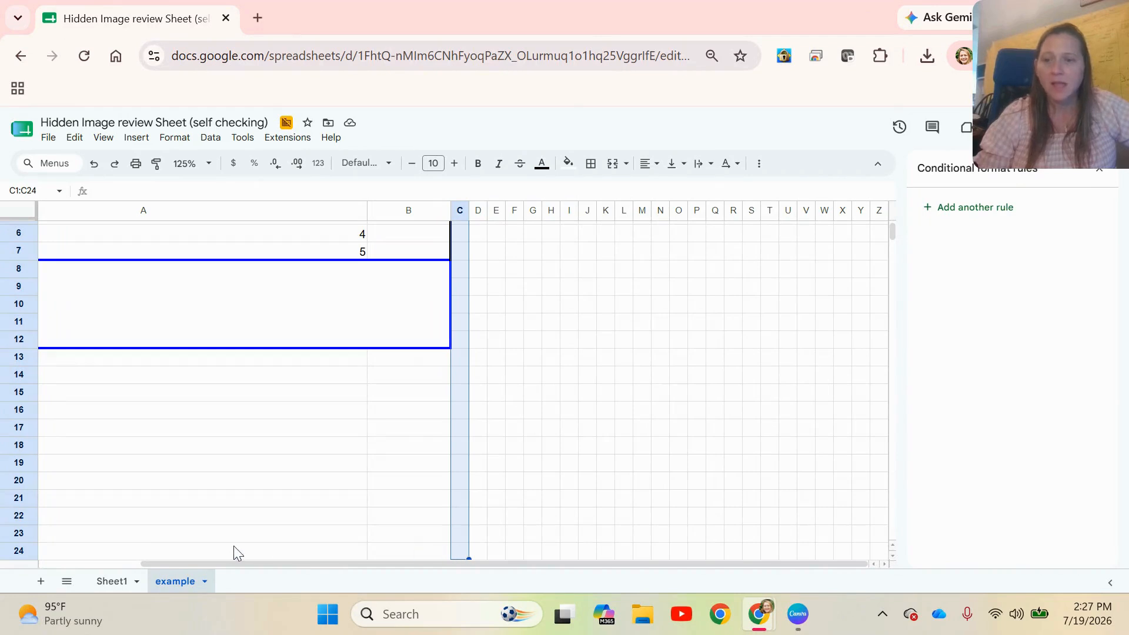
Set the height of row 15 to 18 pixels
right_click(21, 392)
left_click(123, 465)
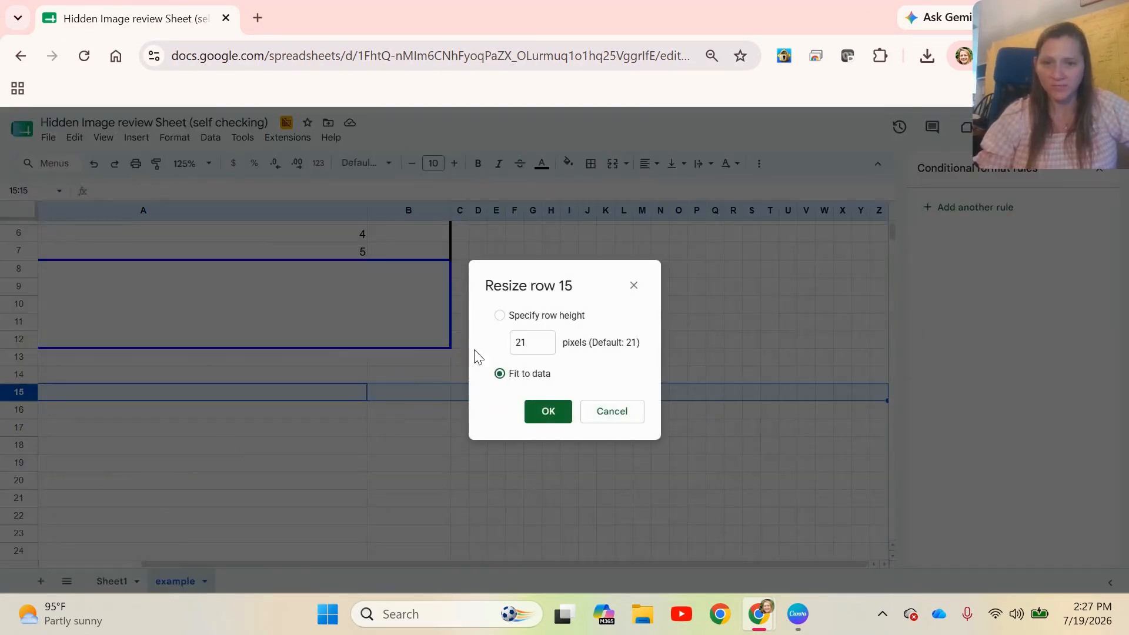
left_click(530, 347)
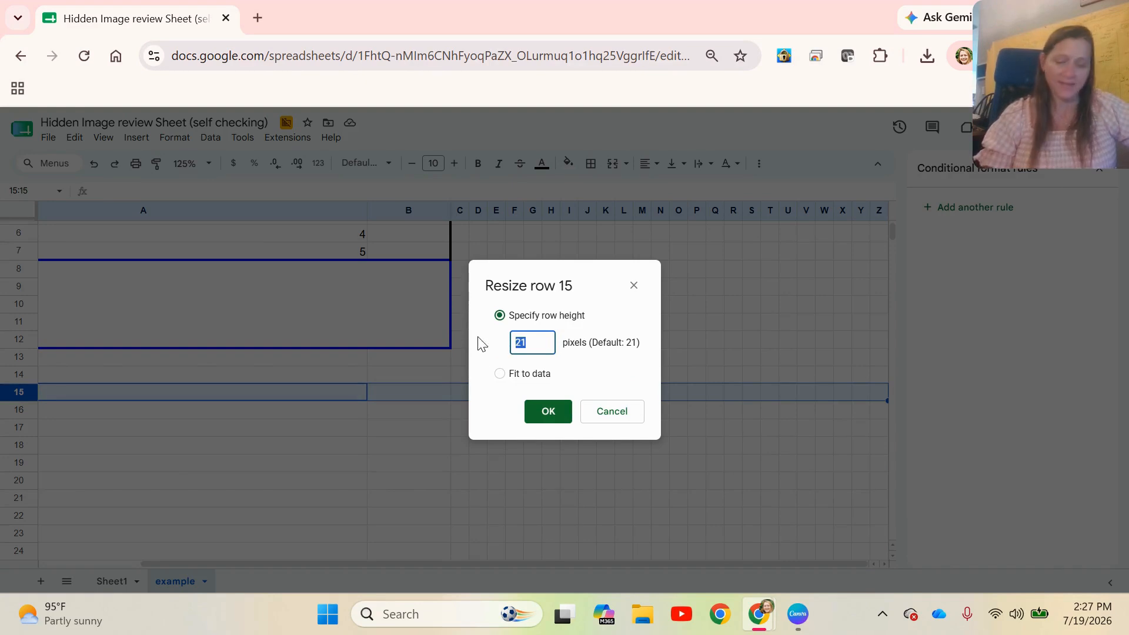
type("18")
key("Return")
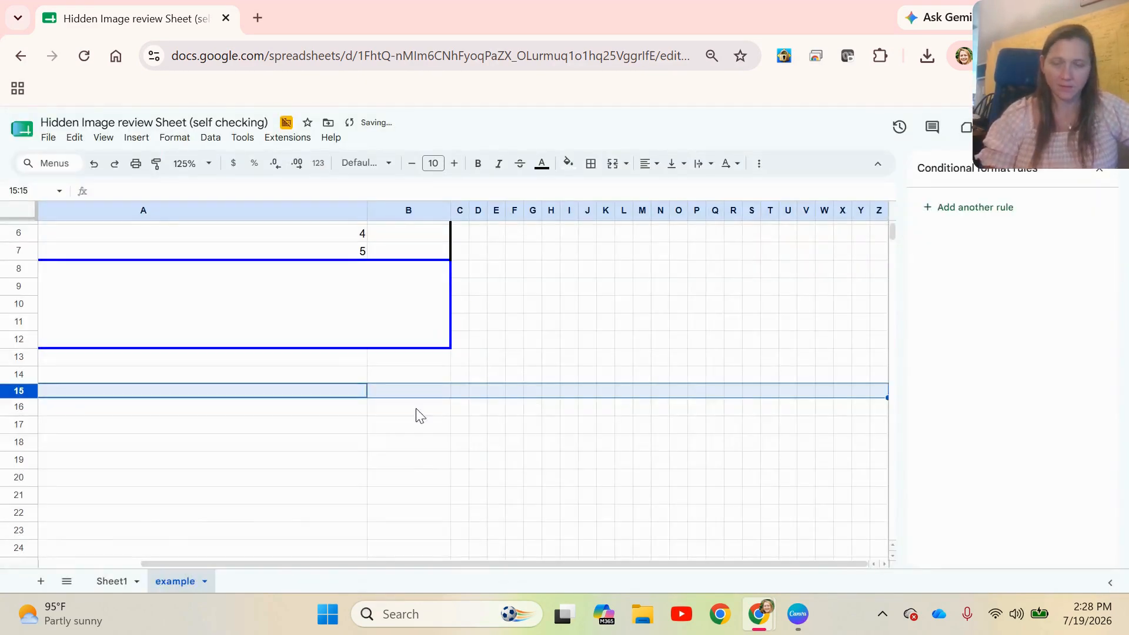
left_click(586, 346)
scroll(602, 401, "up", 2)
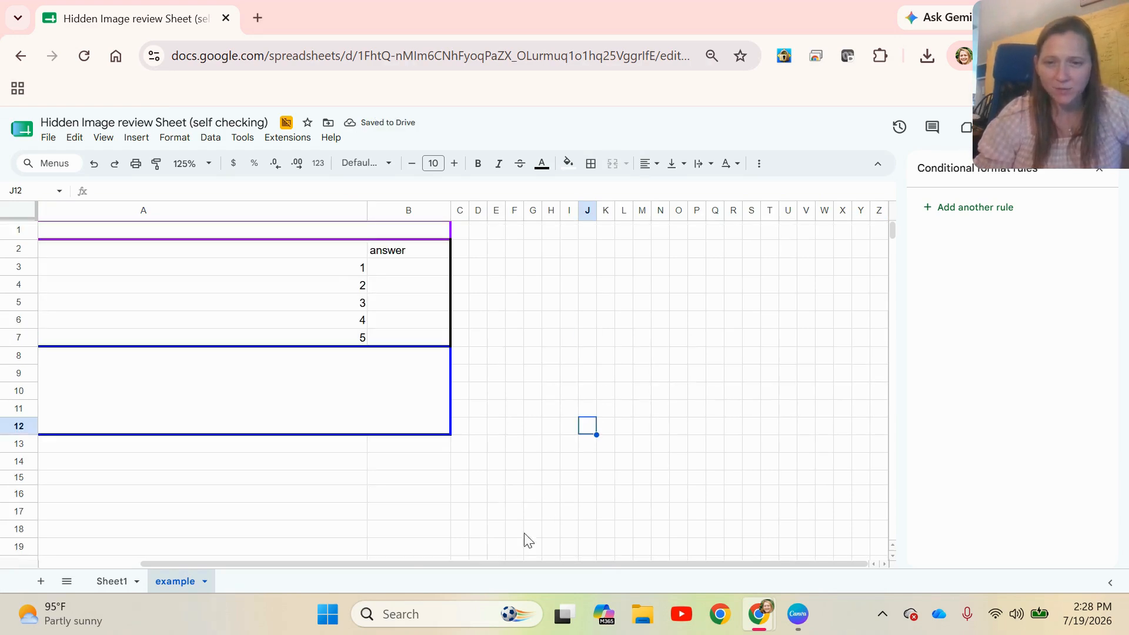
left_click(480, 547)
left_click_drag(470, 563, 271, 562)
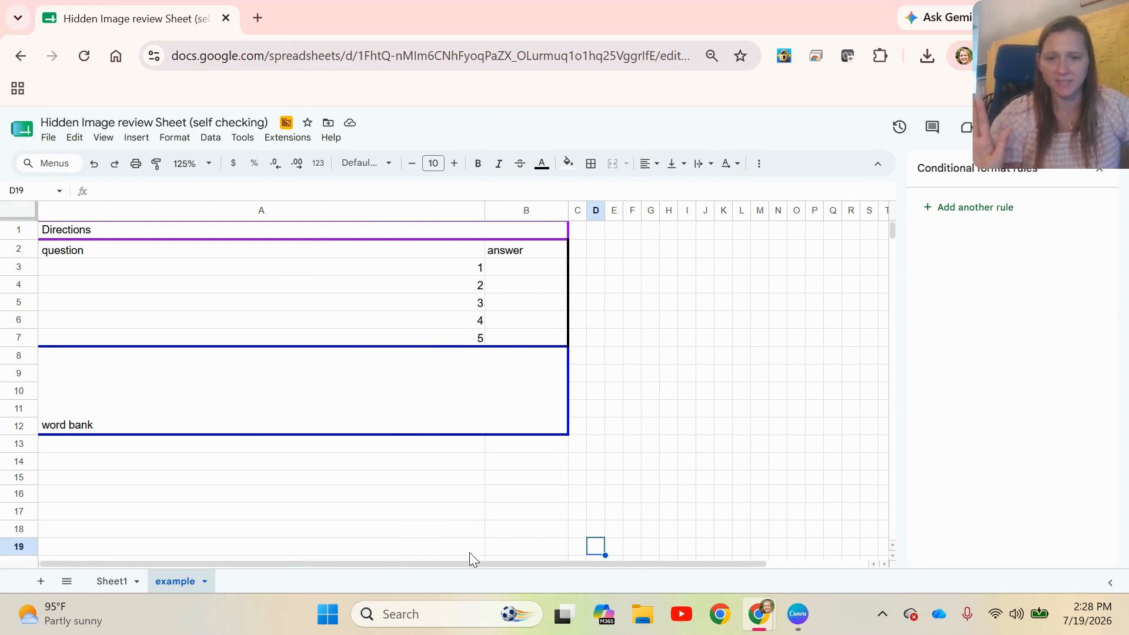
left_click_drag(463, 566, 682, 579)
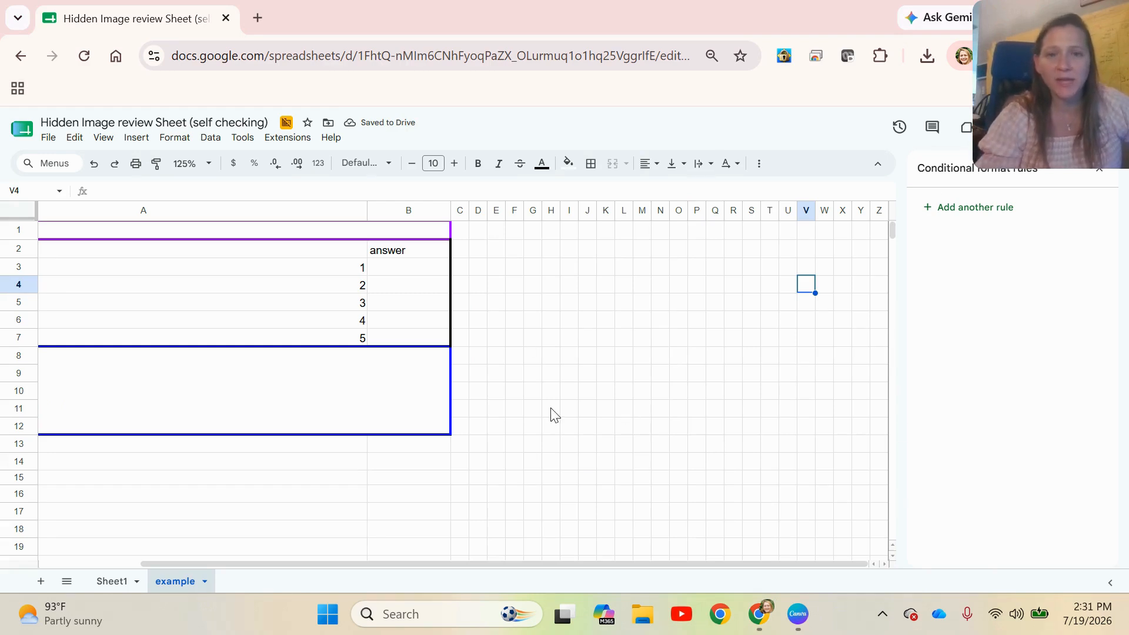
Fill cell V4 with blue
left_click(568, 164)
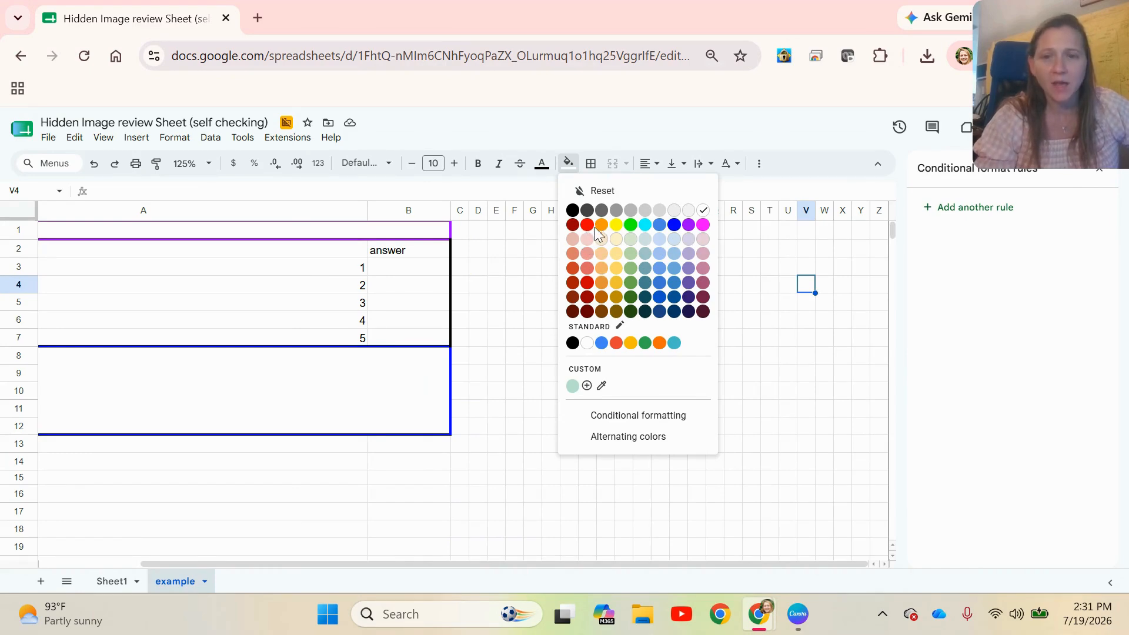
left_click(675, 226)
Make a blue plus sign in the small-cell grid by filling J2:J10 and G6:M6 with blue
left_click_drag(591, 247, 597, 401)
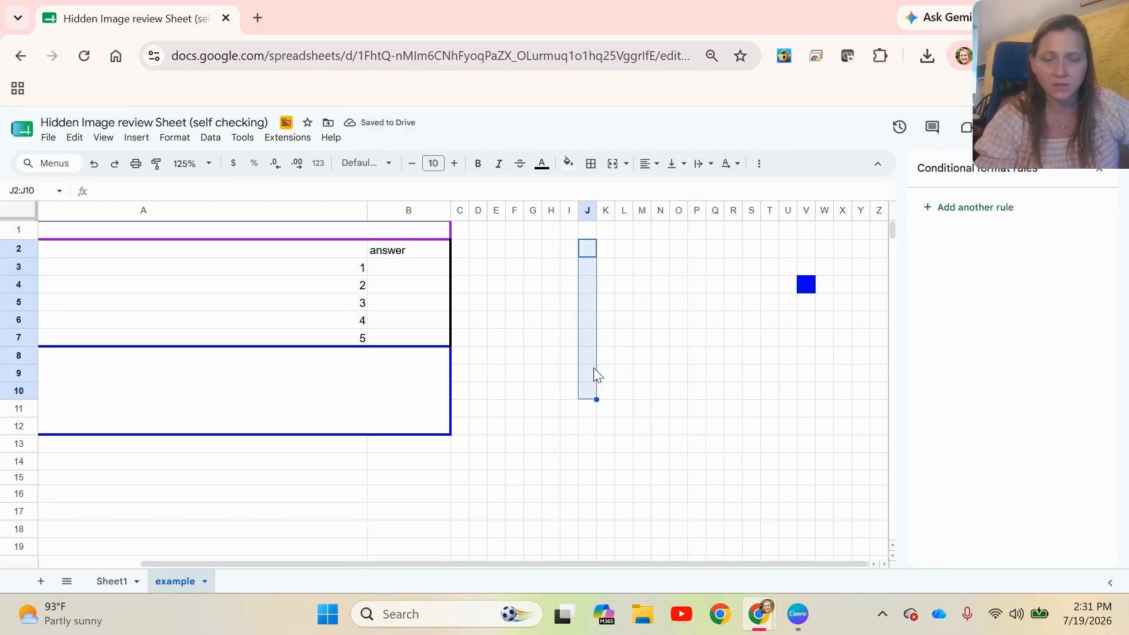
left_click(565, 164)
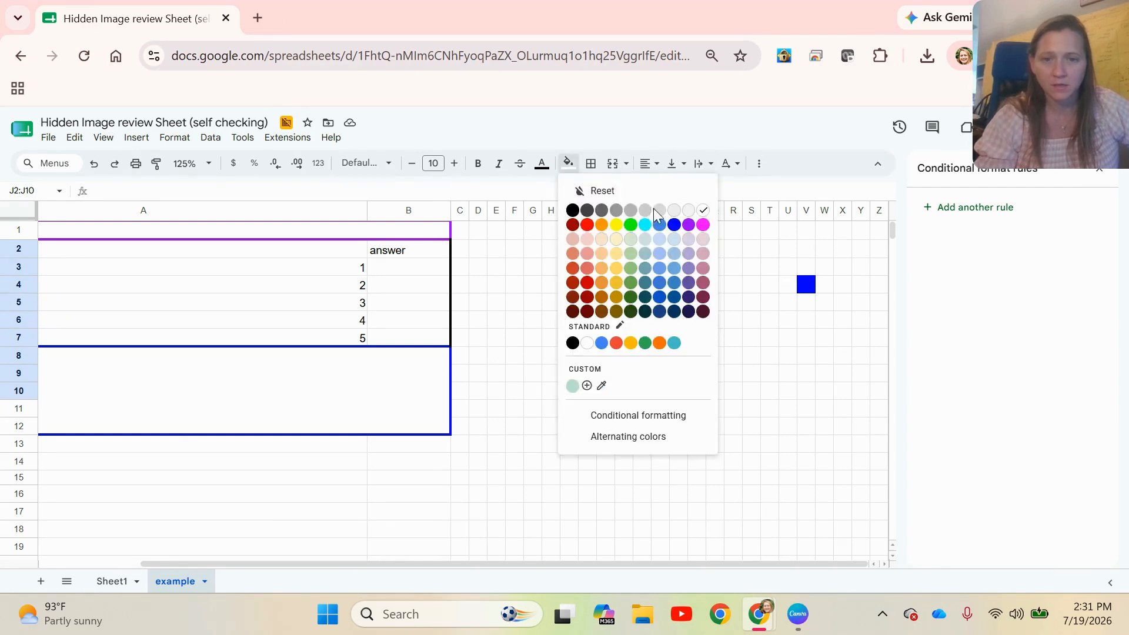
left_click(675, 227)
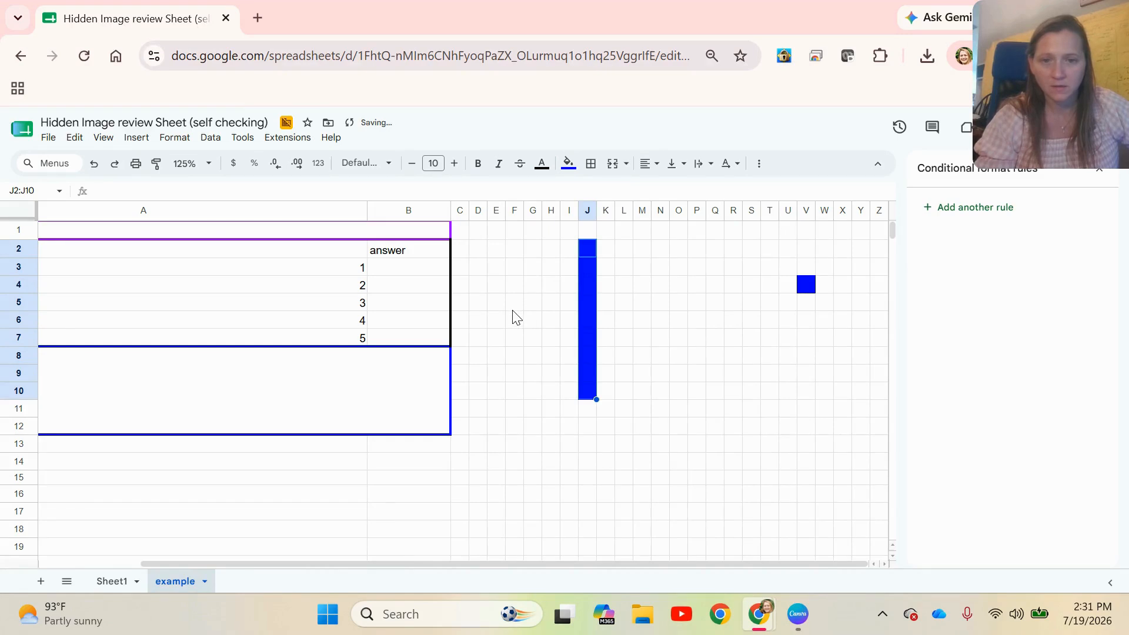
left_click_drag(514, 303, 628, 323)
left_click(606, 319)
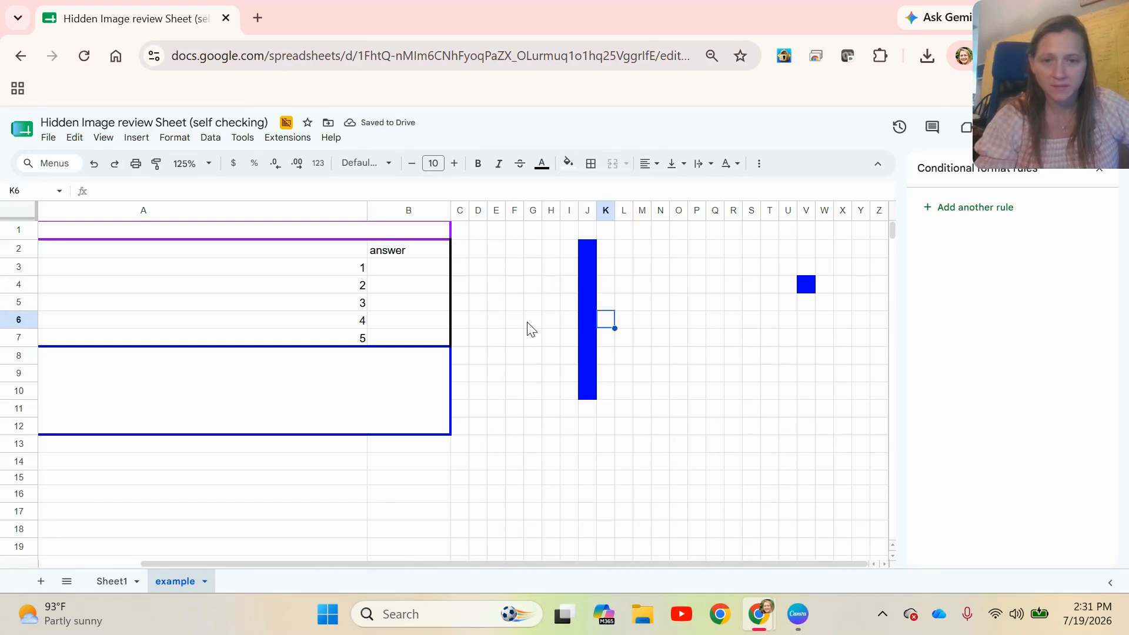
left_click_drag(527, 329, 636, 325)
left_click(566, 164)
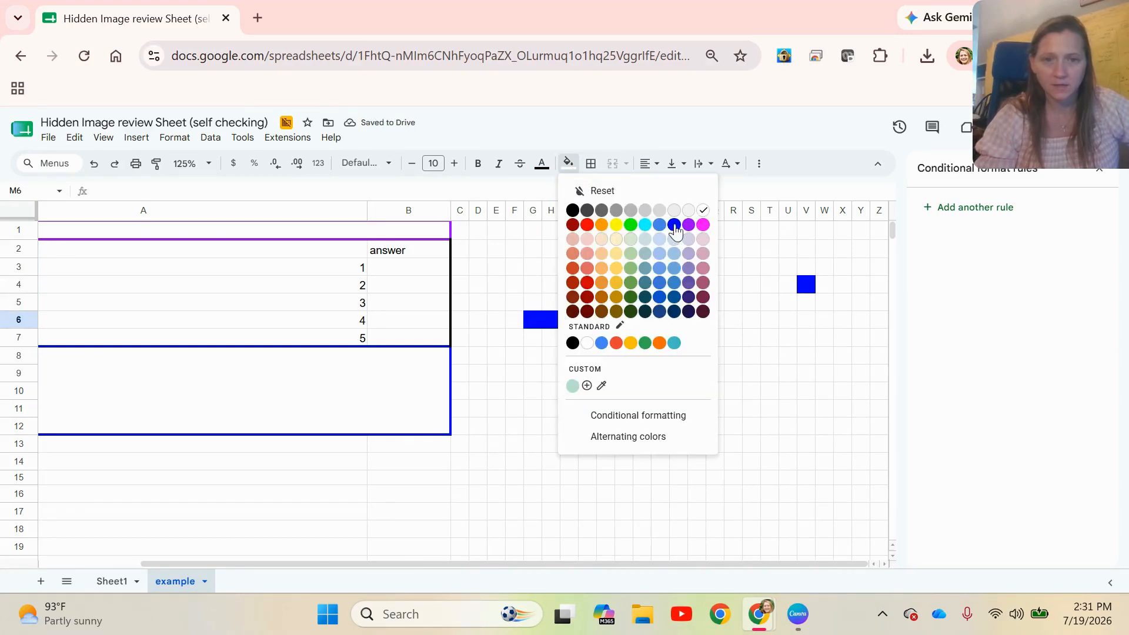
left_click(674, 226)
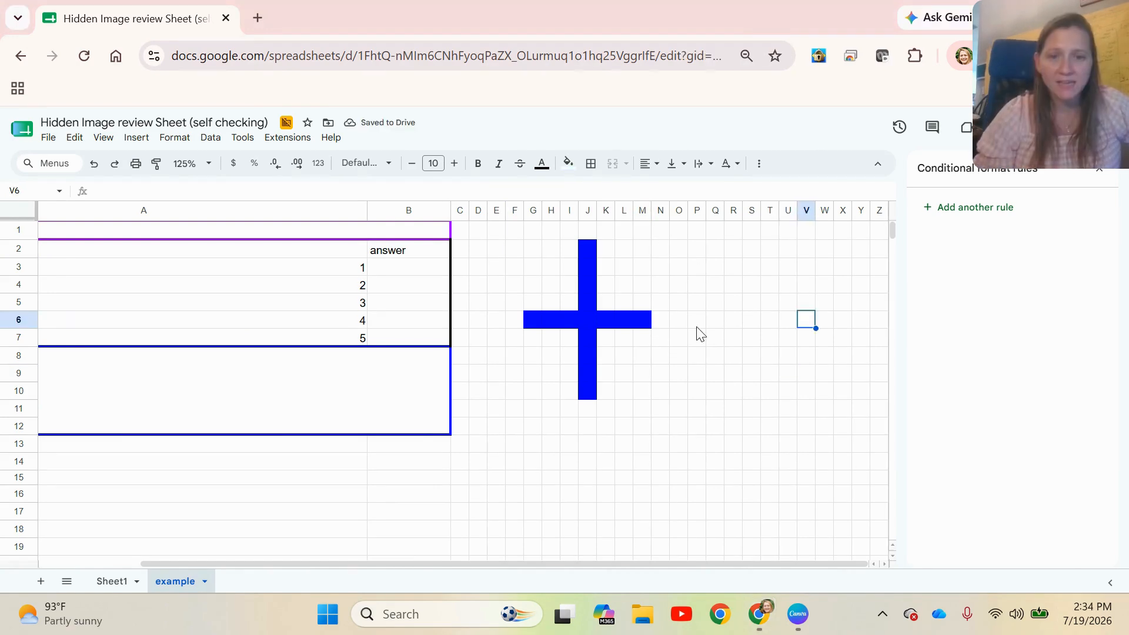
Make a minus sign beside the plus sign by filling P6:V6 with red
left_click_drag(694, 328, 808, 323)
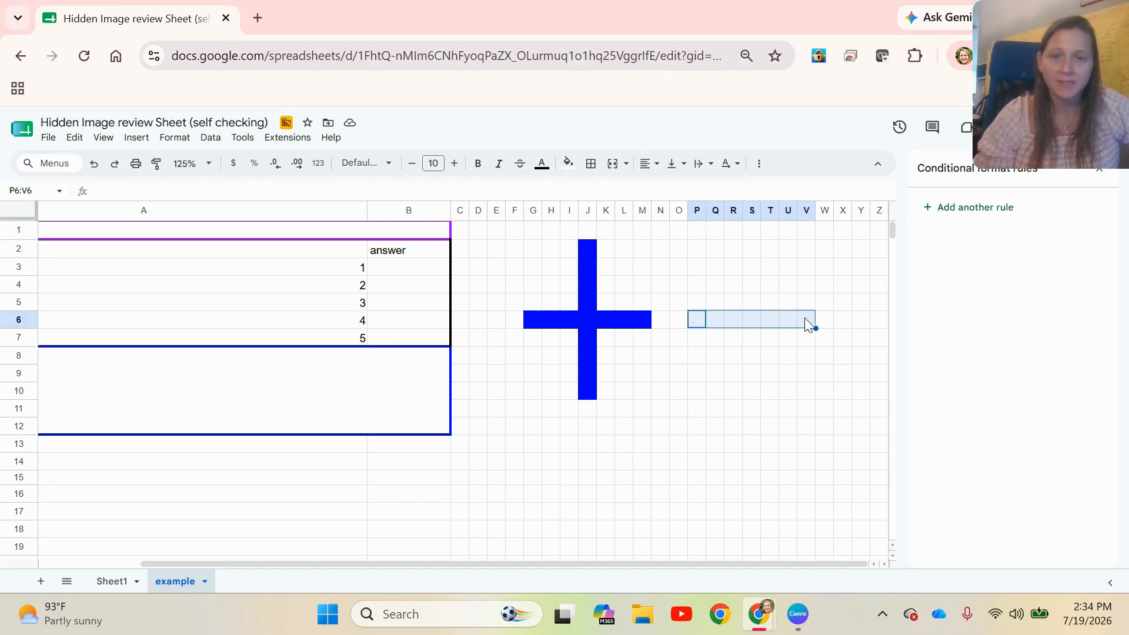
left_click(565, 165)
left_click(589, 233)
Make an equals sign below the minus sign by filling P11:U11 and P13:U13 with orange
left_click_drag(696, 407, 795, 417)
left_click(568, 163)
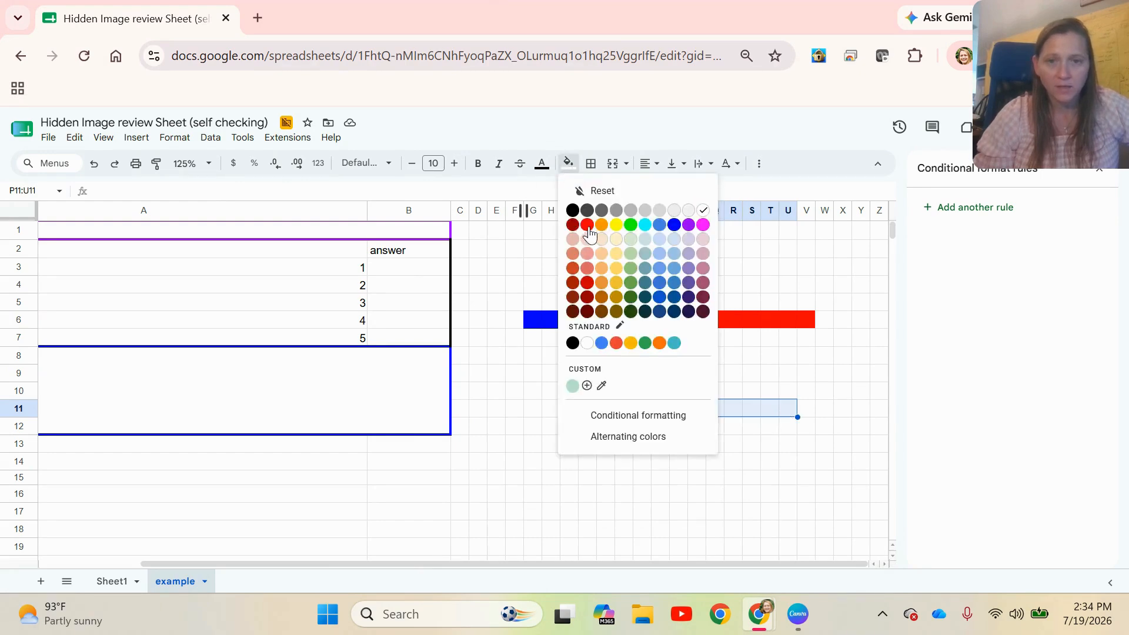
left_click(600, 235)
left_click_drag(699, 451, 794, 450)
left_click(569, 164)
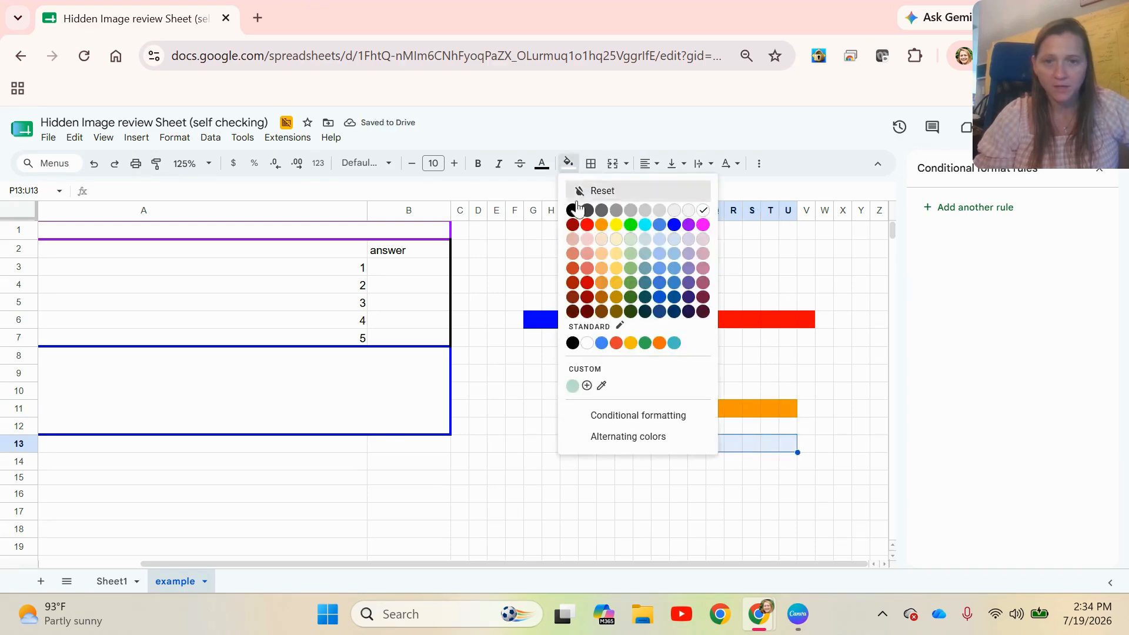
left_click(604, 231)
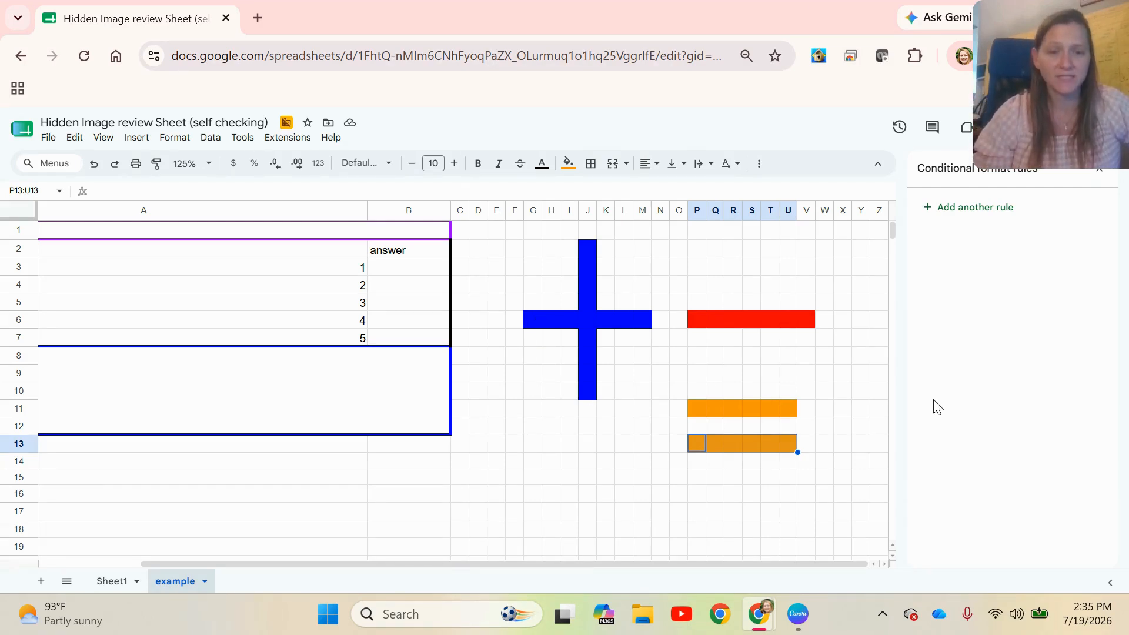
left_click(862, 410)
Start a conditional formatting rule for both ends of the plus sign's vertical bar, J2:J3 and J9:J10
left_click_drag(587, 373, 587, 390)
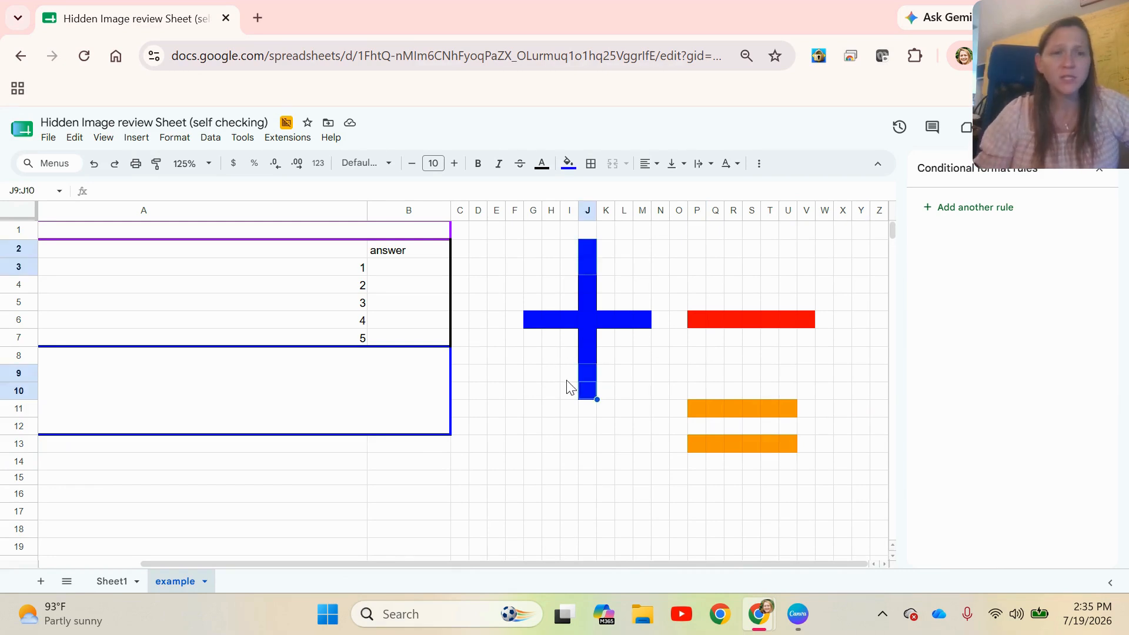
left_click(568, 376)
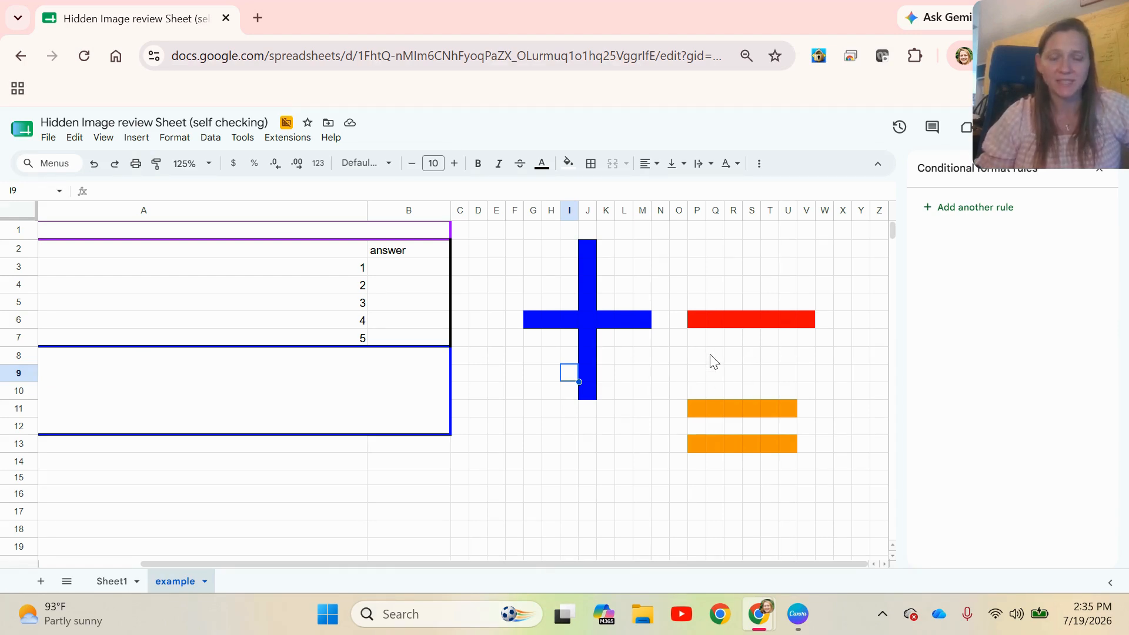
left_click(588, 252)
left_click_drag(588, 253, 592, 272)
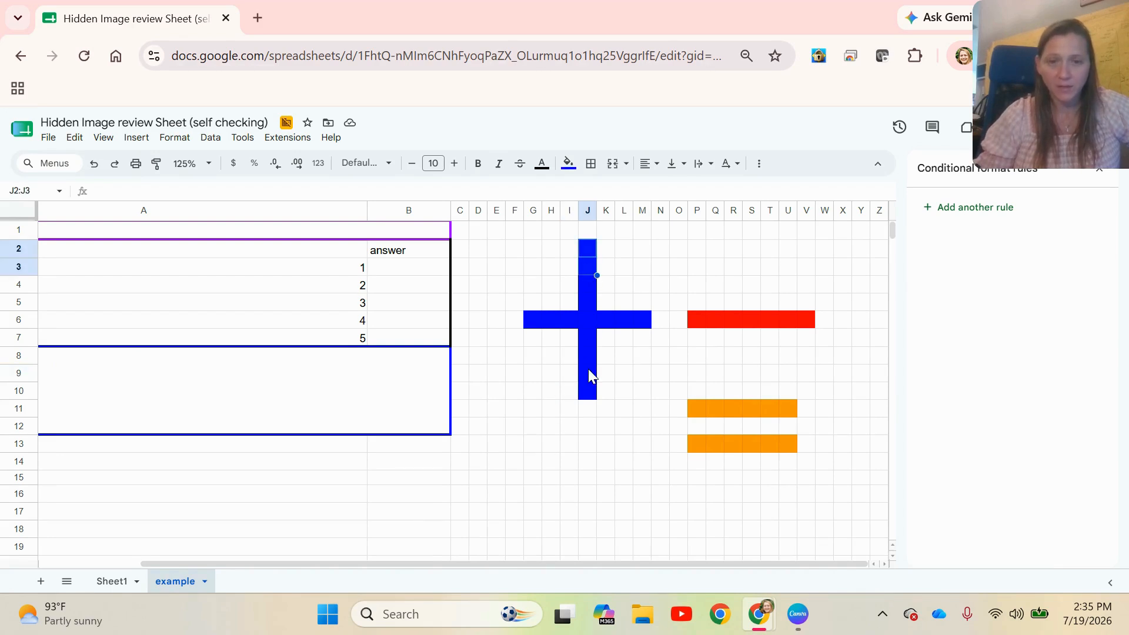
left_click_drag(588, 369, 585, 391)
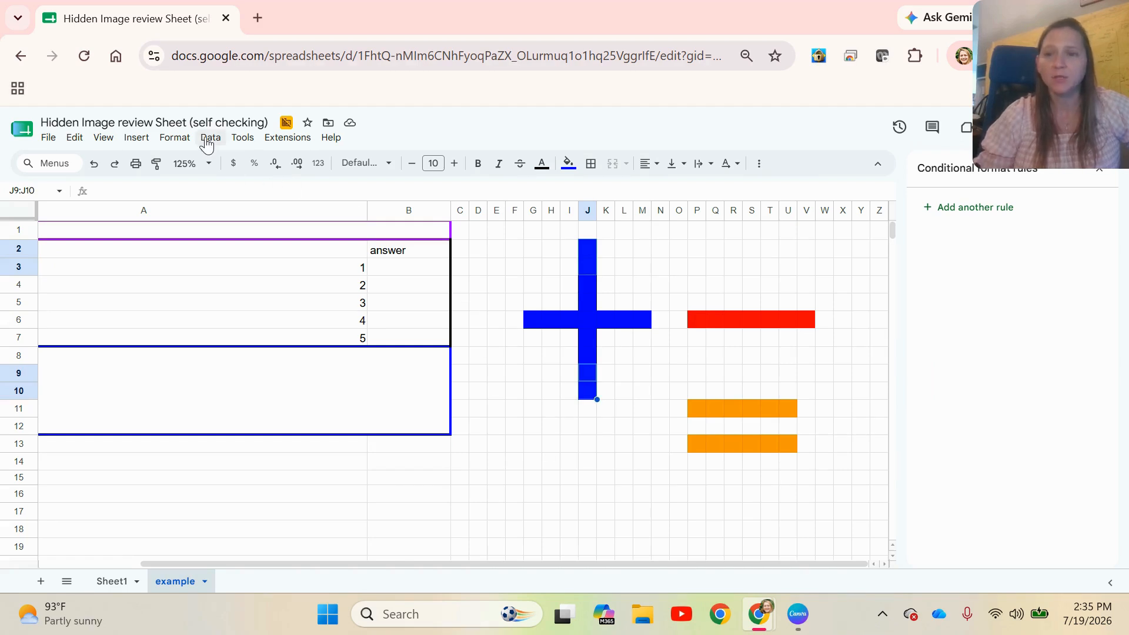
left_click(175, 137)
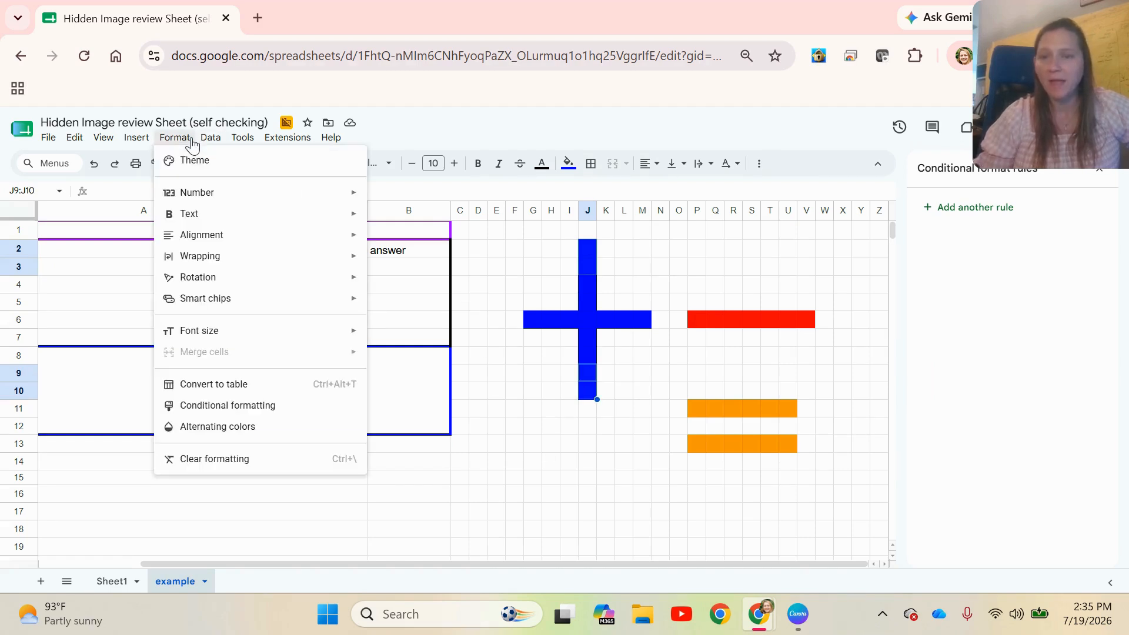
left_click(284, 406)
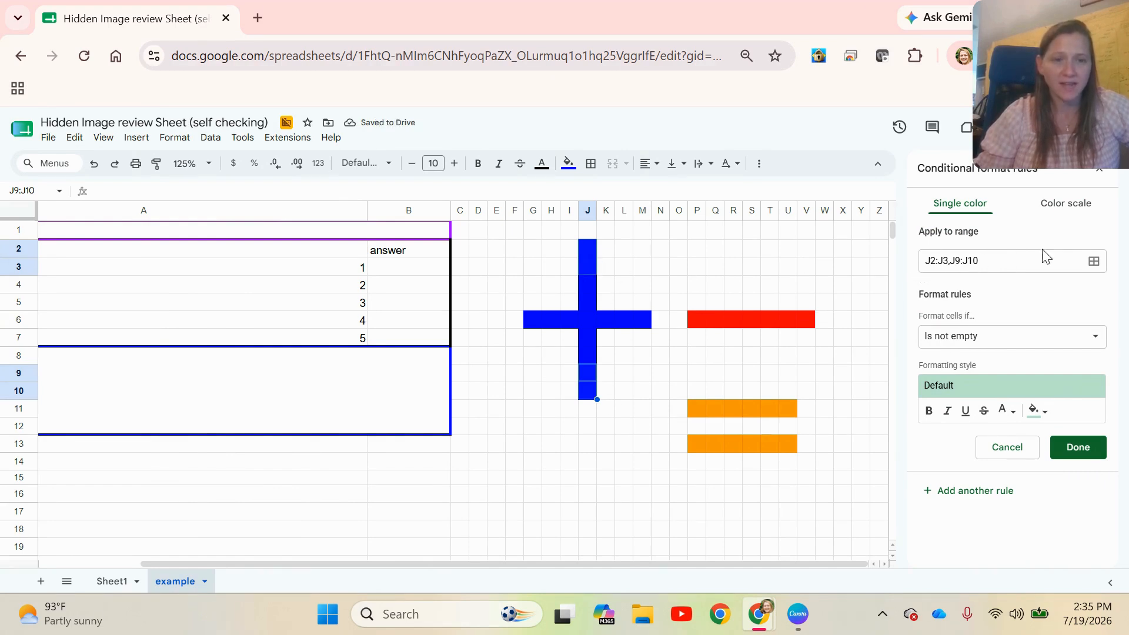
left_click(1089, 265)
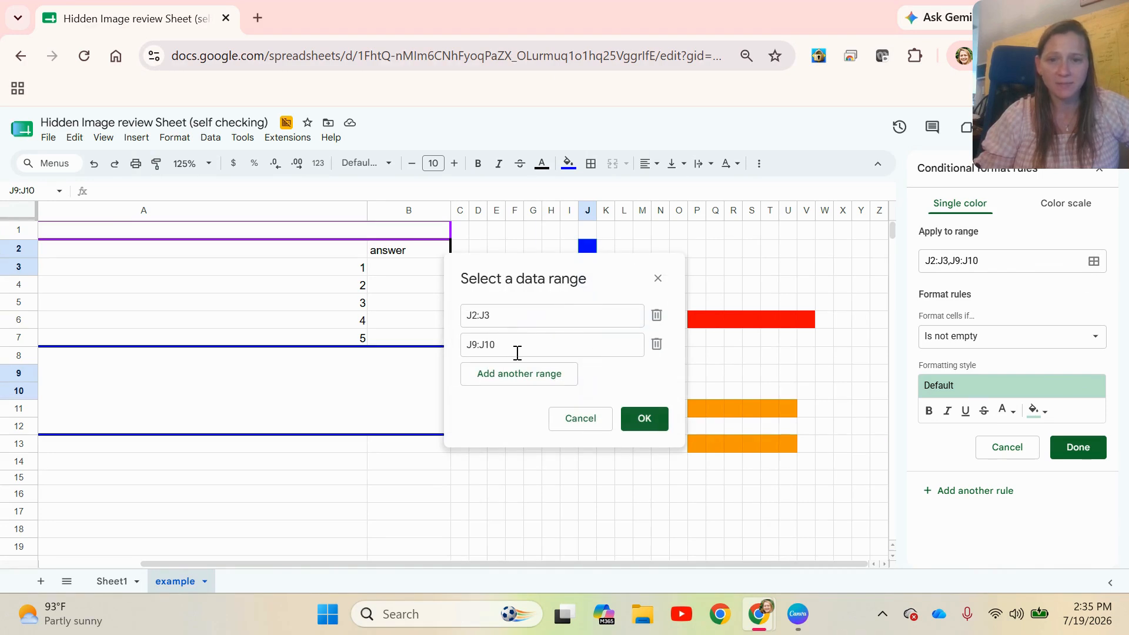
left_click(658, 278)
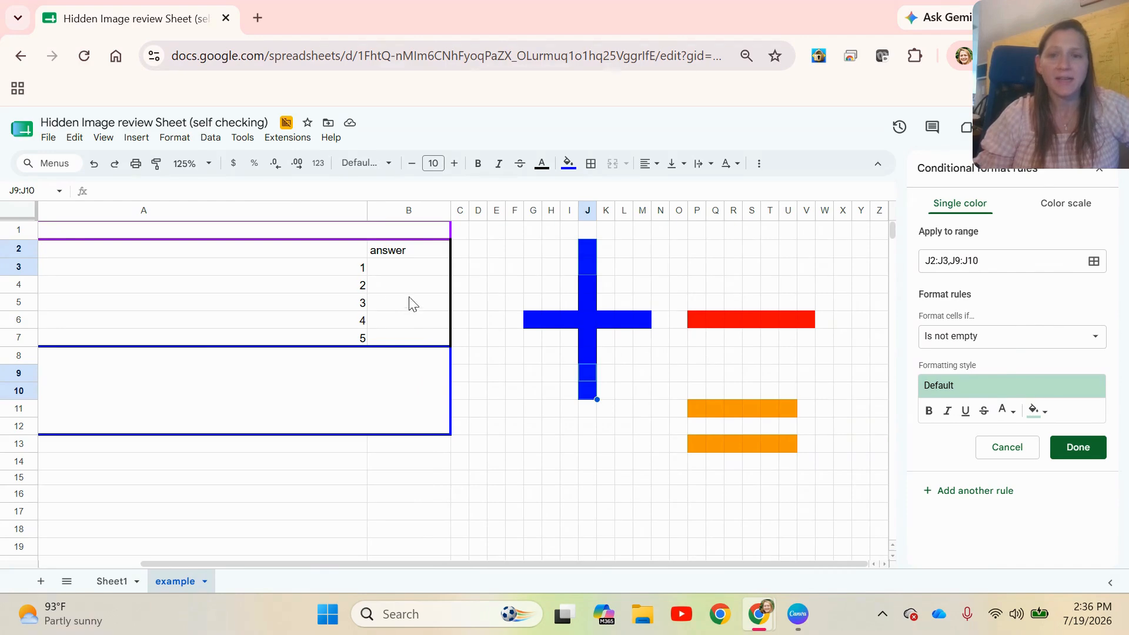
Replace the first question placeholder in A3 with 5+5
left_click(399, 276)
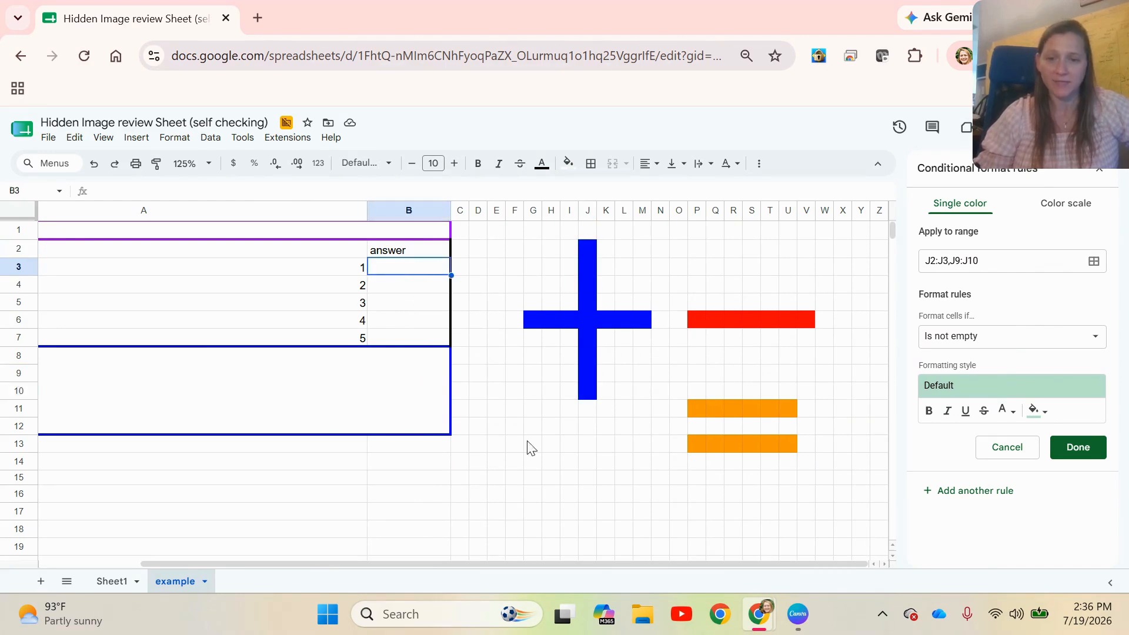
left_click(345, 268)
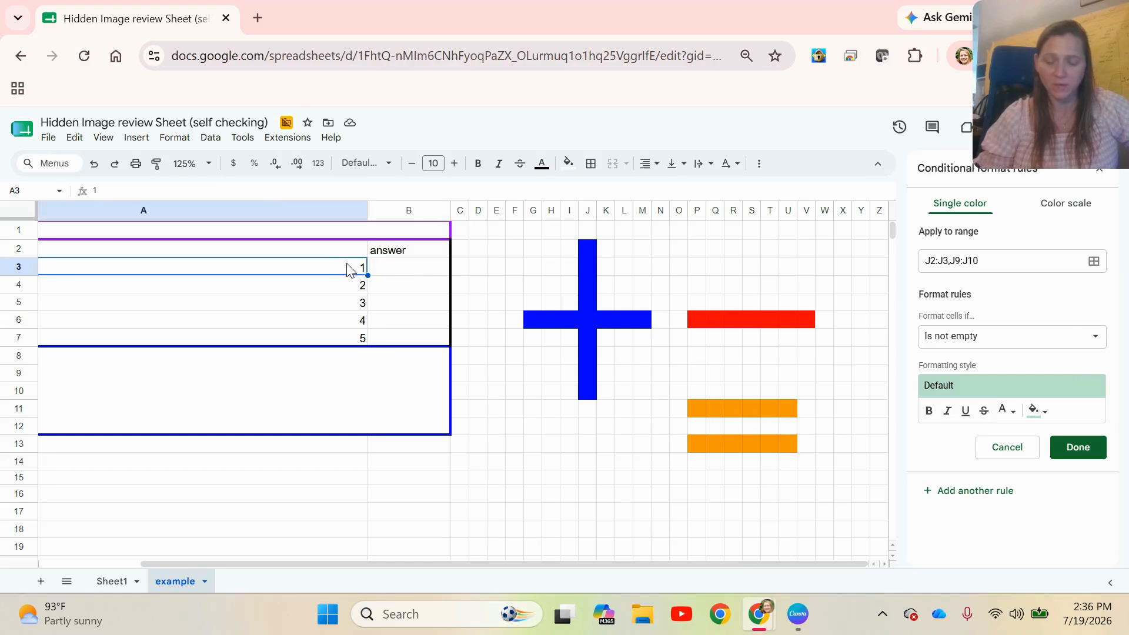
key("Delete")
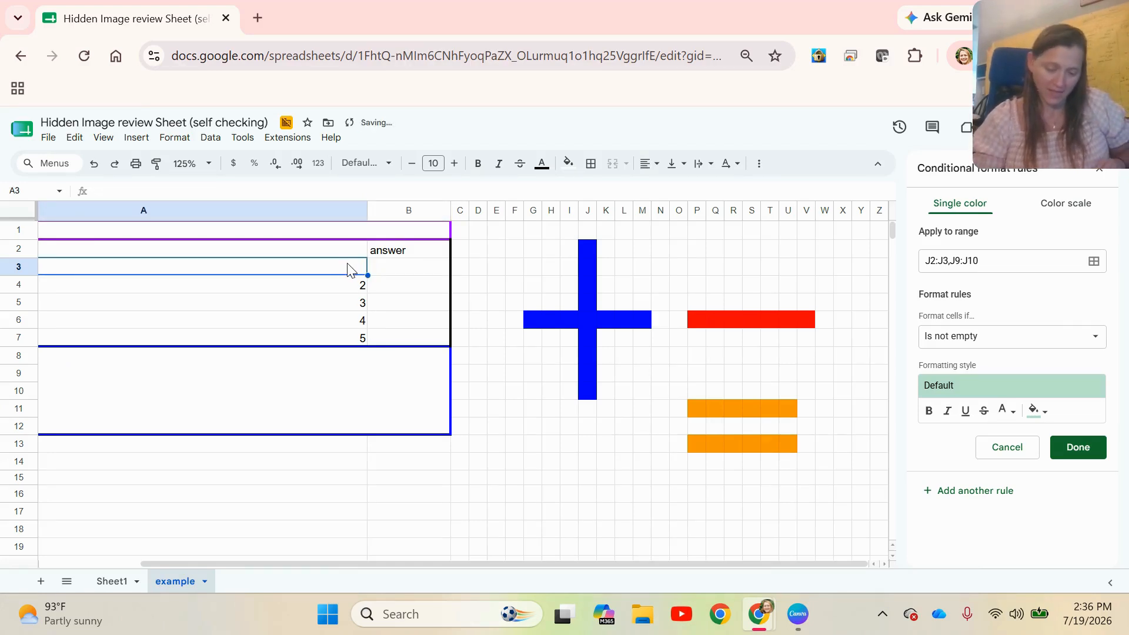
type("5+5")
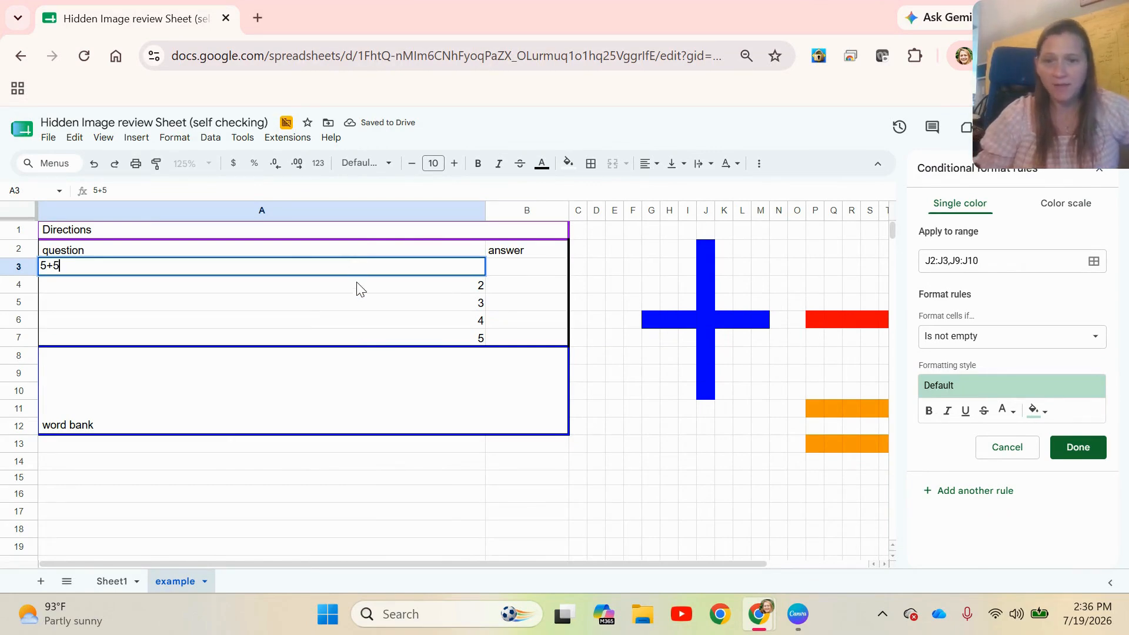
key("Return")
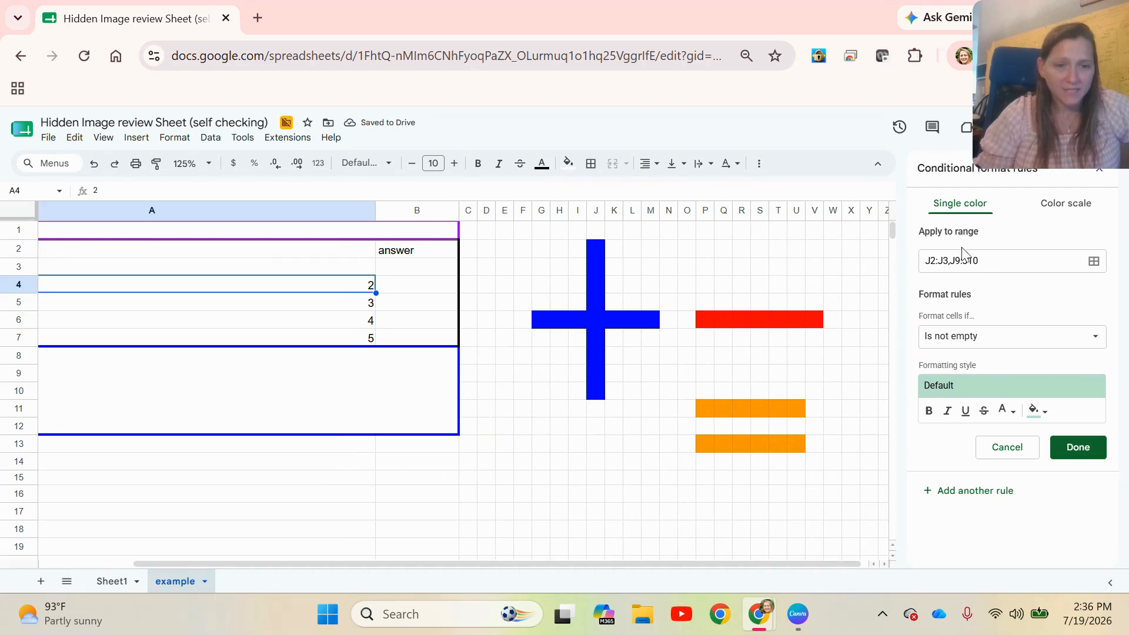
Set the rule's condition to the custom formula =$b$3=10 and its formatting style to a blue fill
left_click(988, 340)
left_click_drag(1051, 336, 1056, 458)
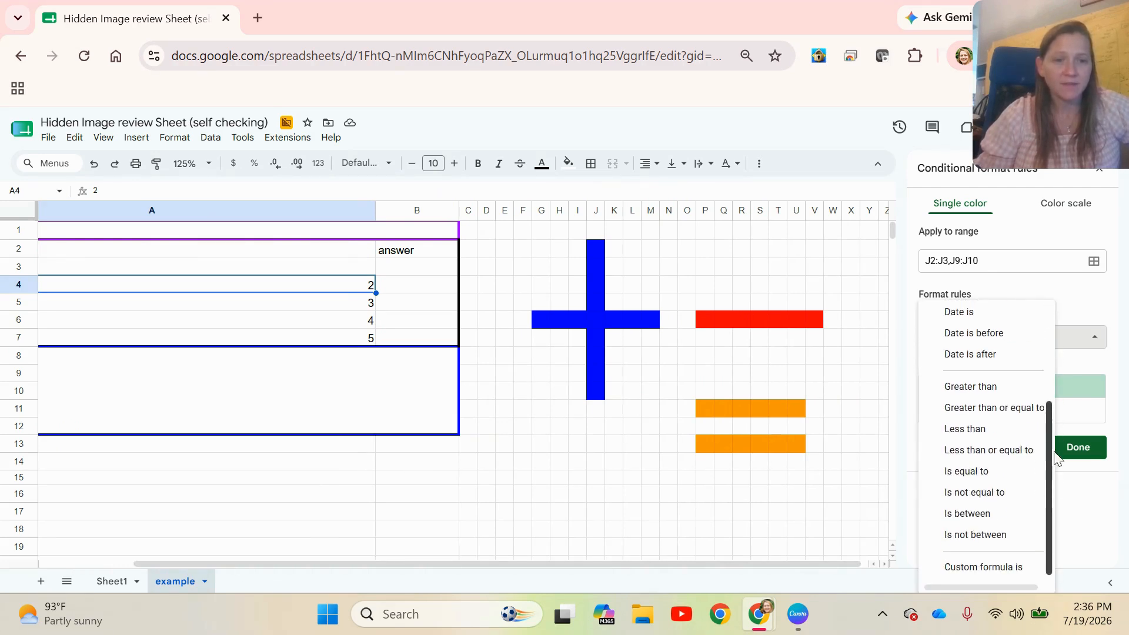
left_click(1007, 569)
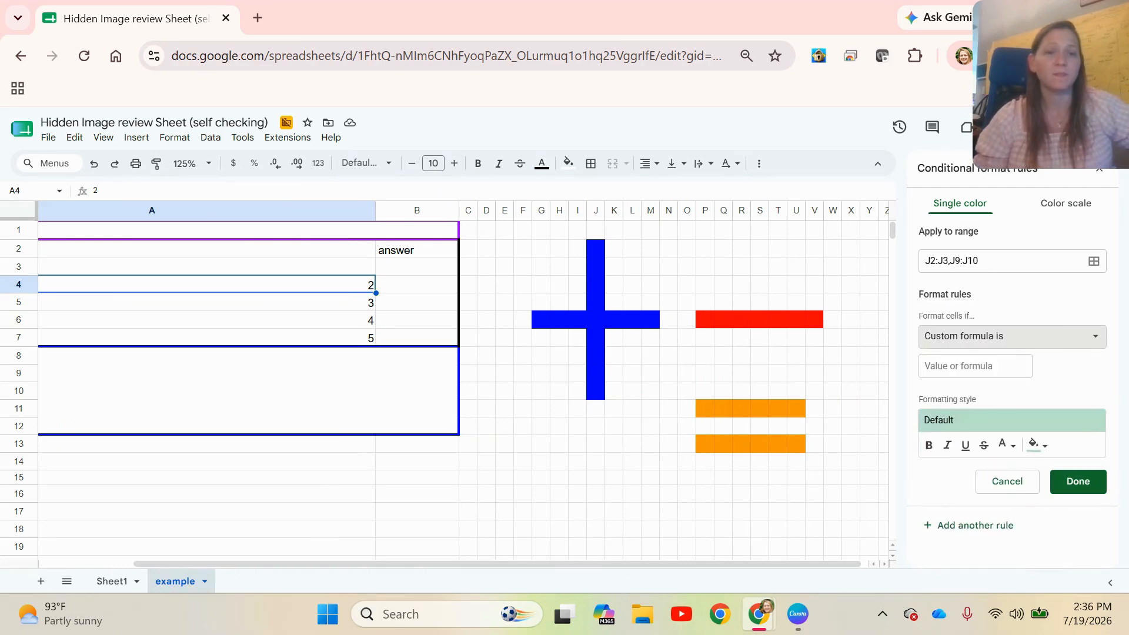
left_click(1006, 367)
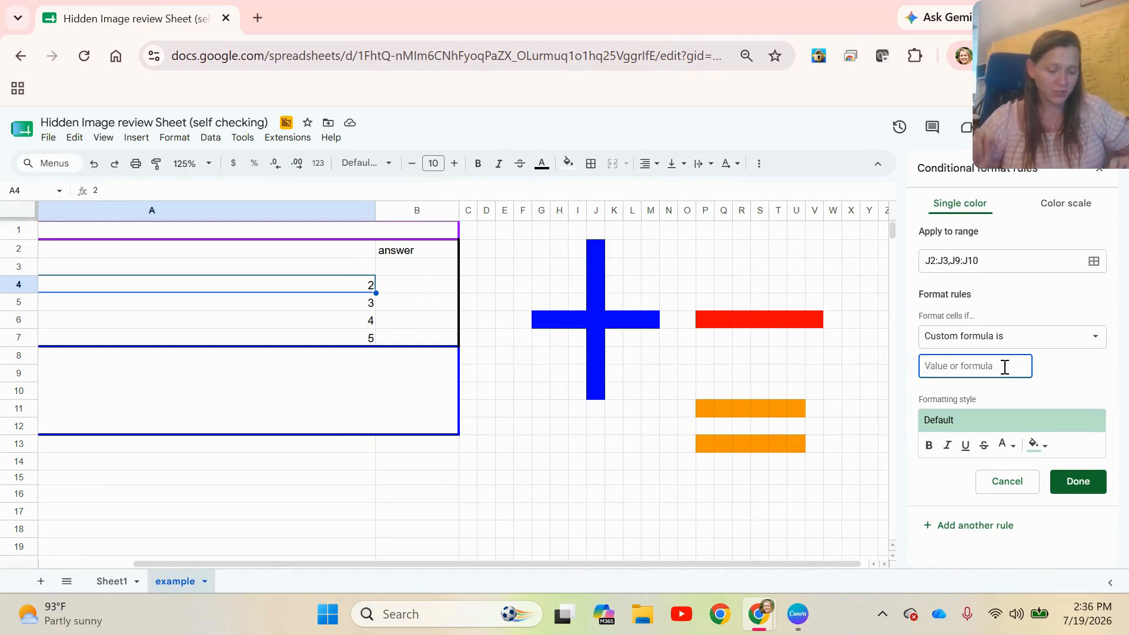
type("=$b")
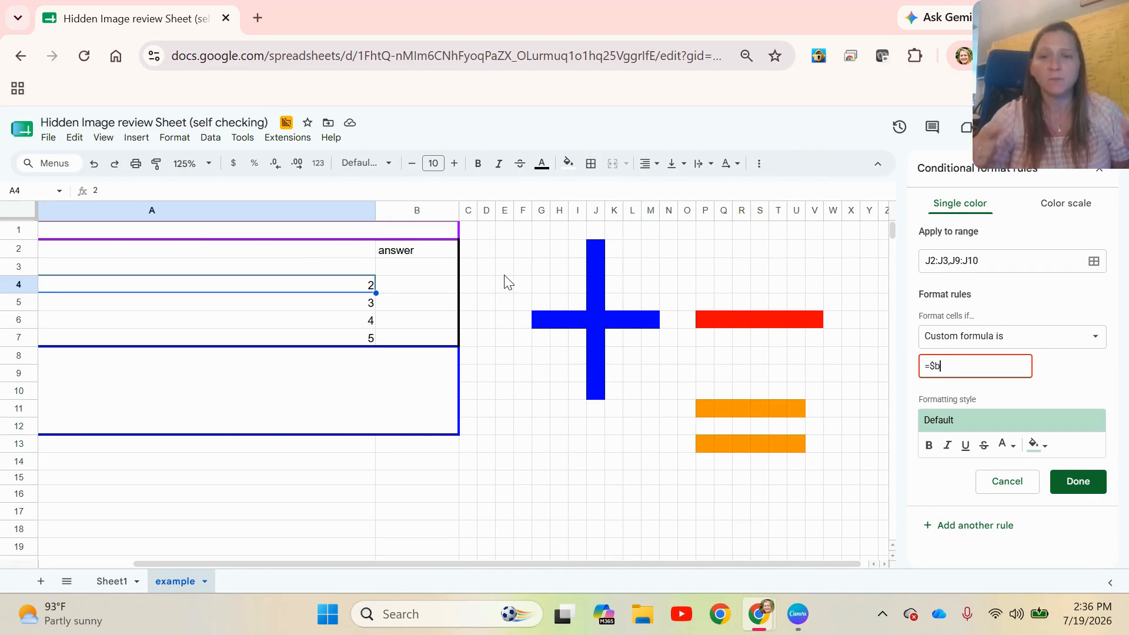
left_click(386, 271)
left_click_drag(558, 562, 341, 578)
left_click(87, 272)
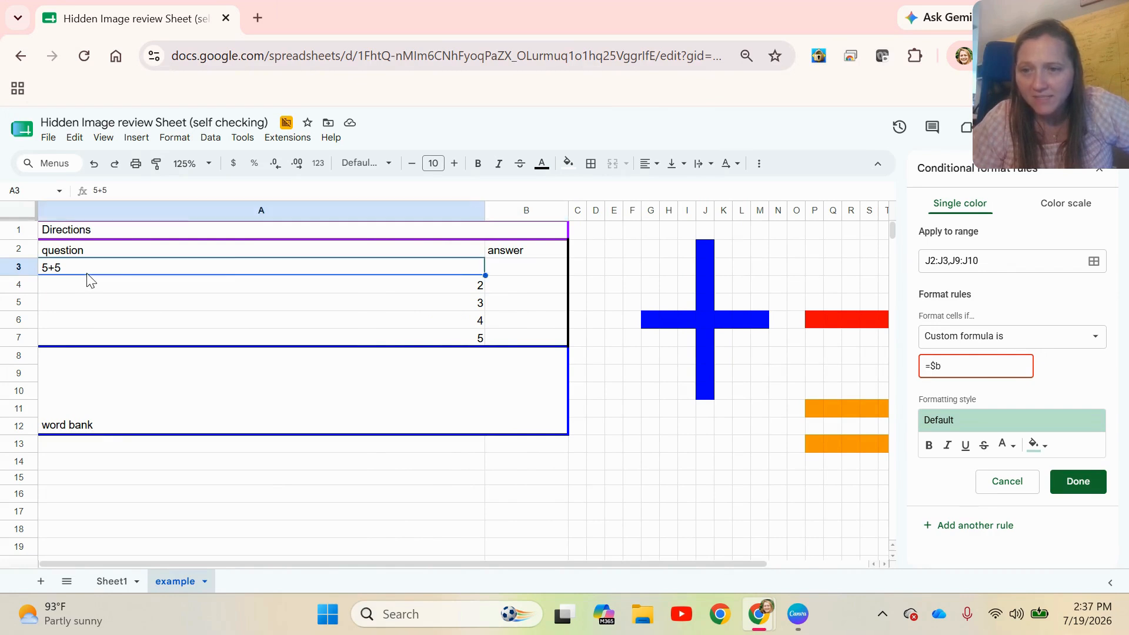
left_click(499, 271)
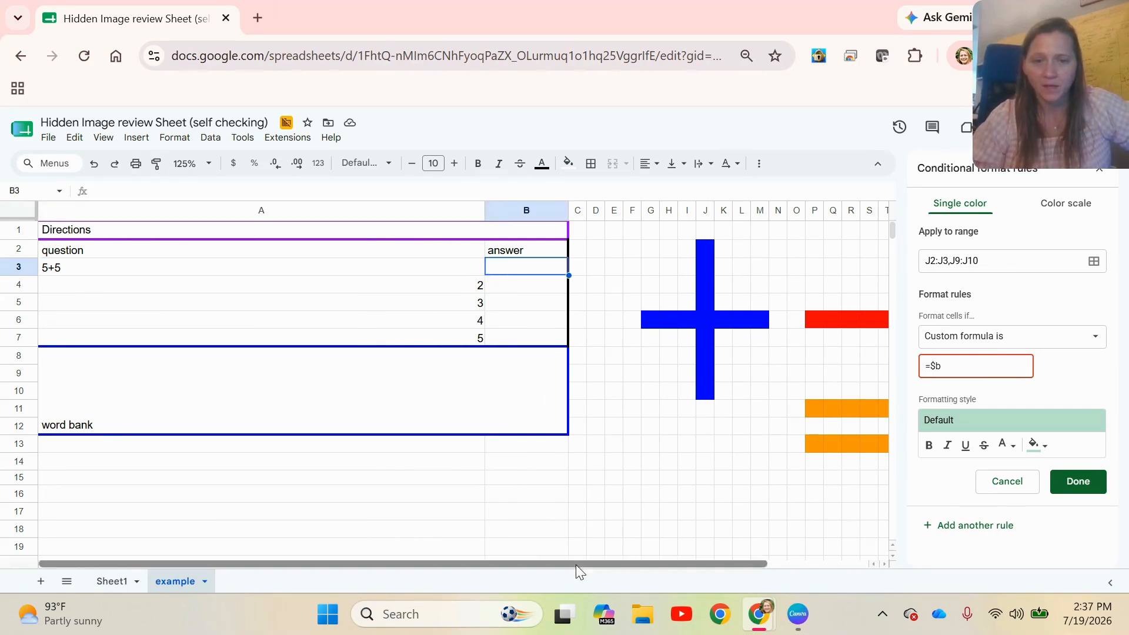
left_click_drag(576, 565, 677, 564)
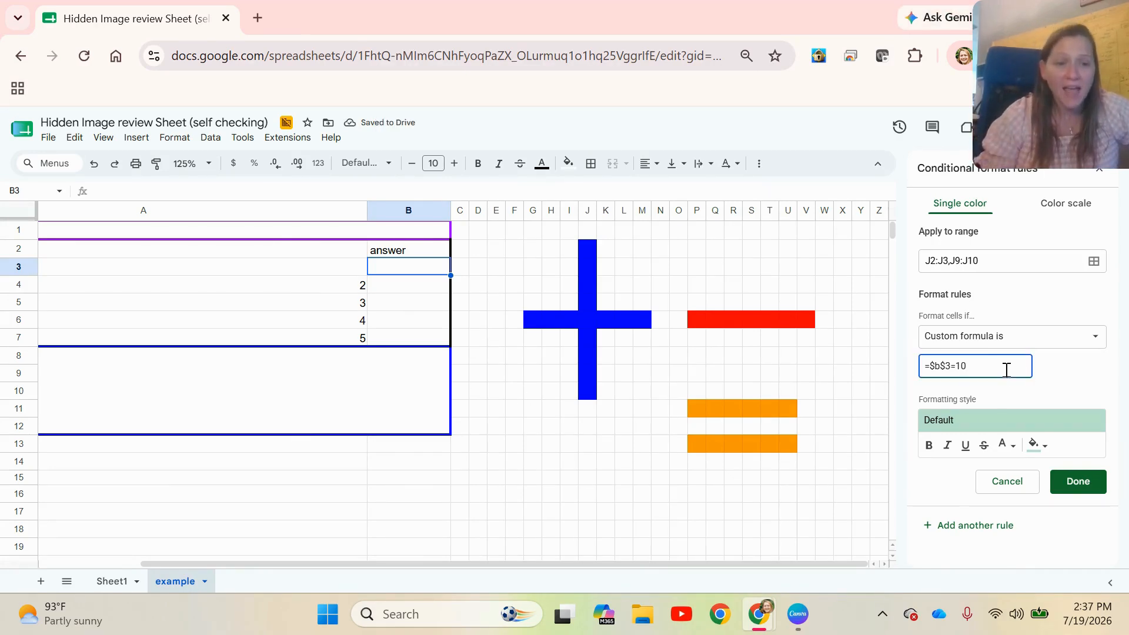
left_click(1039, 446)
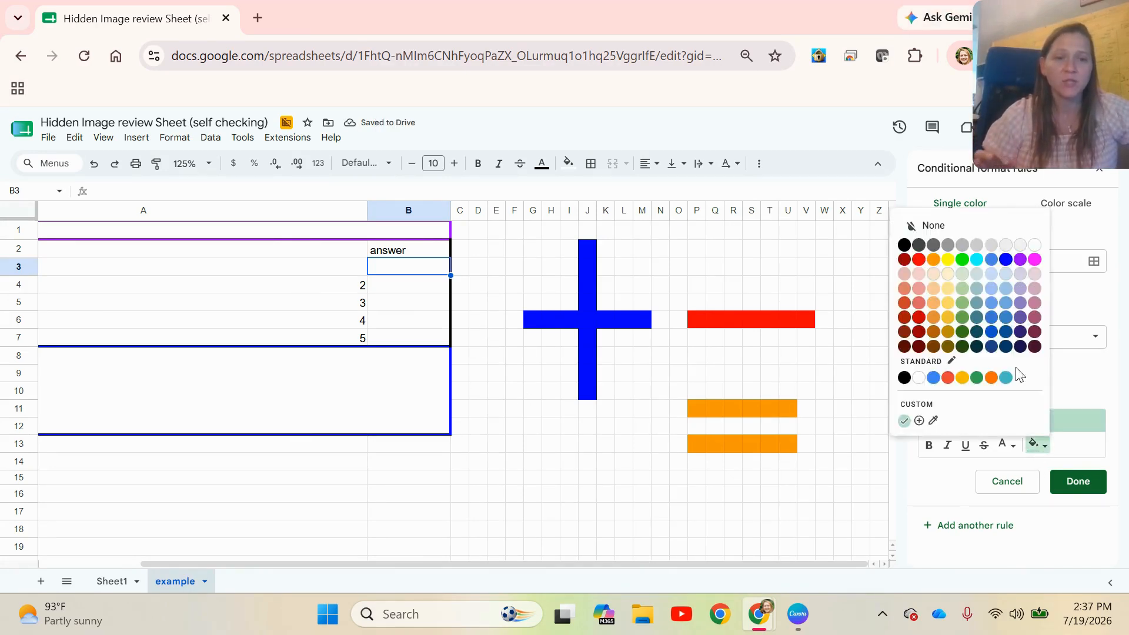
left_click(1007, 263)
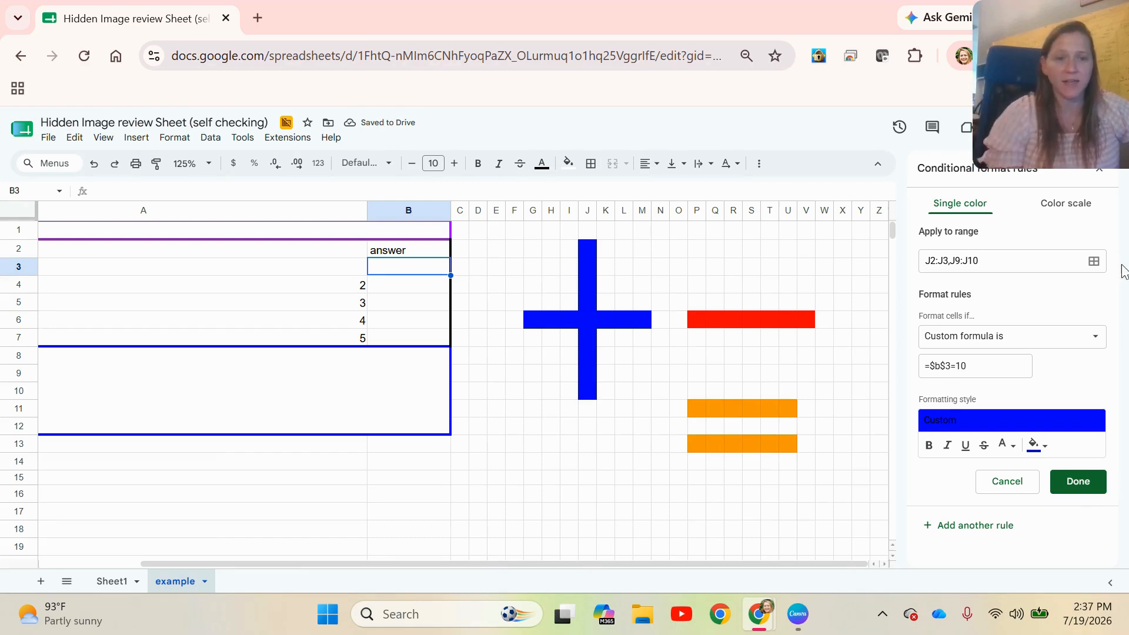
Save the plus sign's conditional rule, then reset the fill color of E1:N12 to hide the plus sign
left_click(1081, 489)
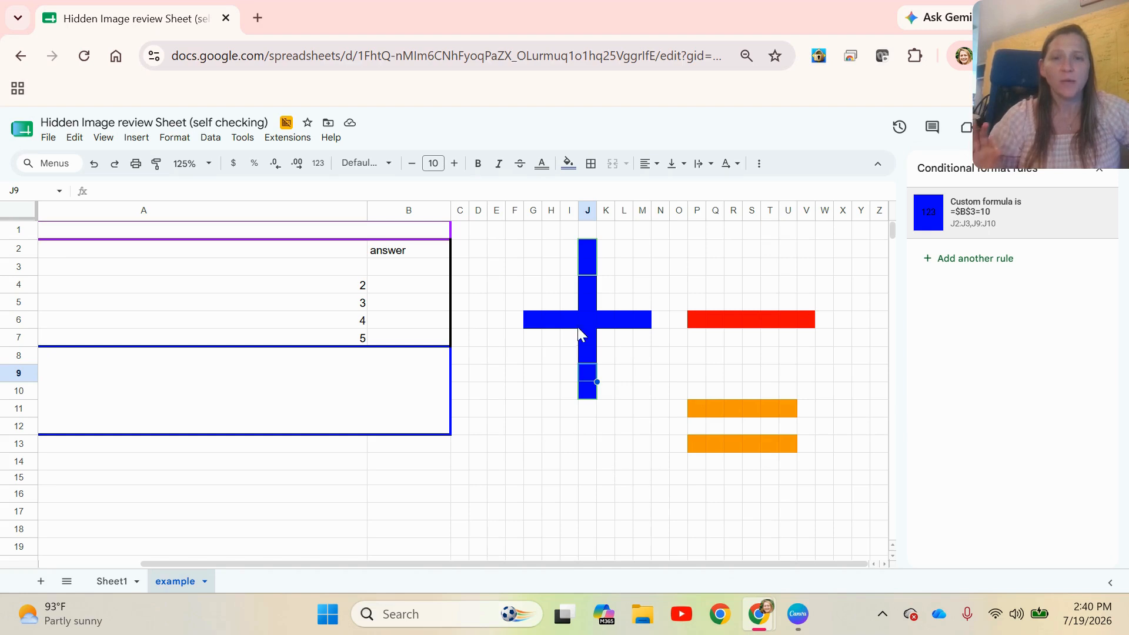
left_click(497, 410)
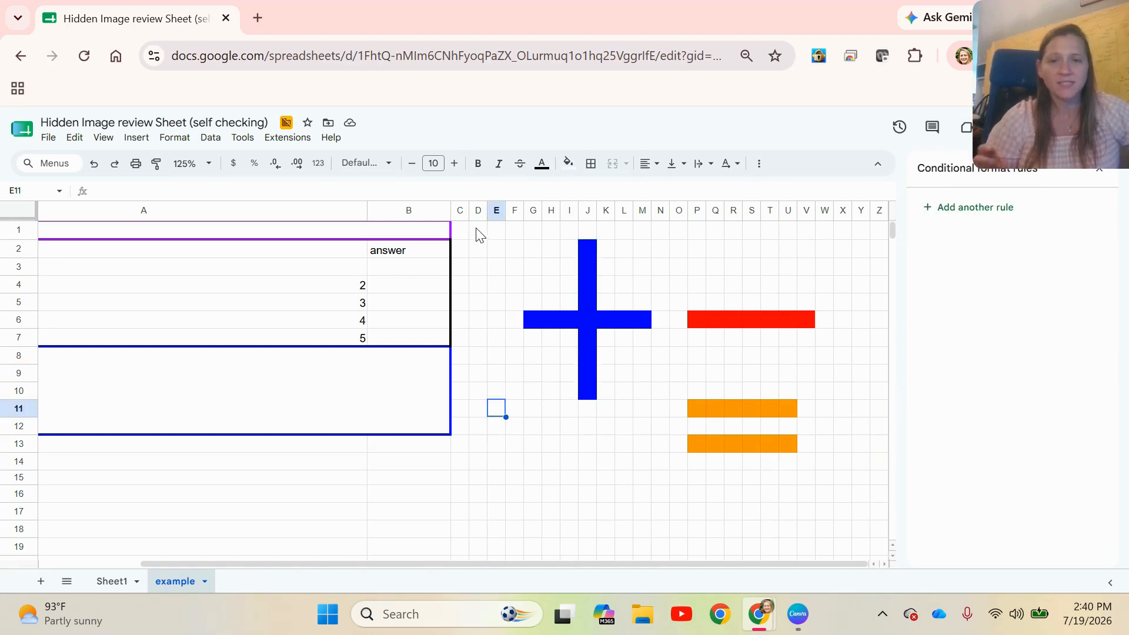
left_click_drag(499, 230, 667, 435)
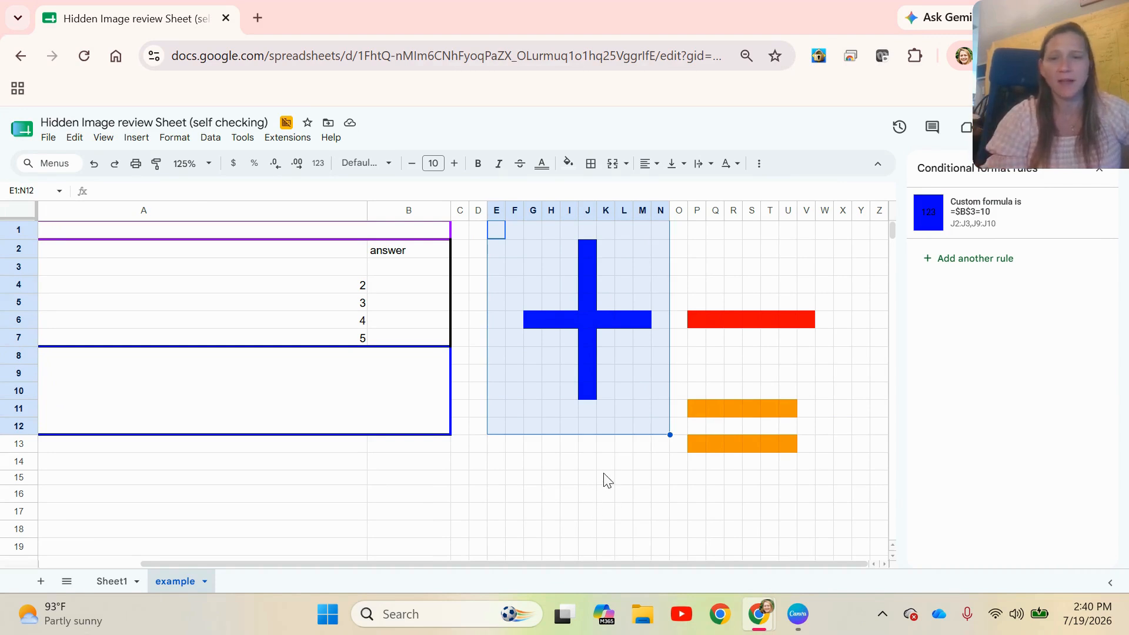
left_click(568, 162)
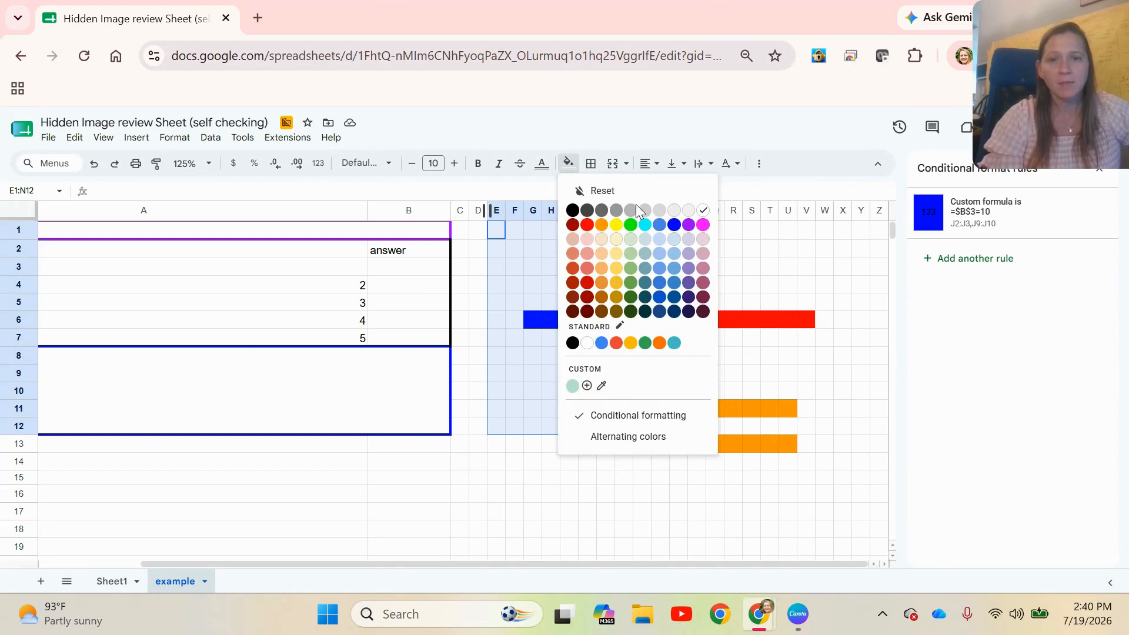
left_click(637, 192)
left_click(552, 494)
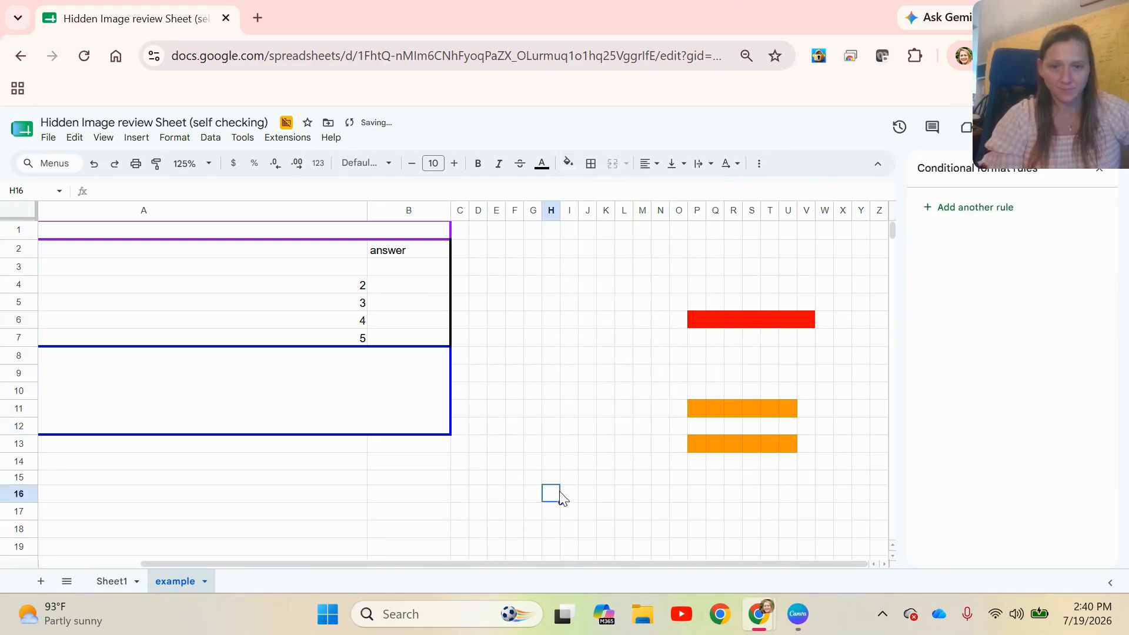
Enter 10 as the answer to the first question in B3
left_click(414, 274)
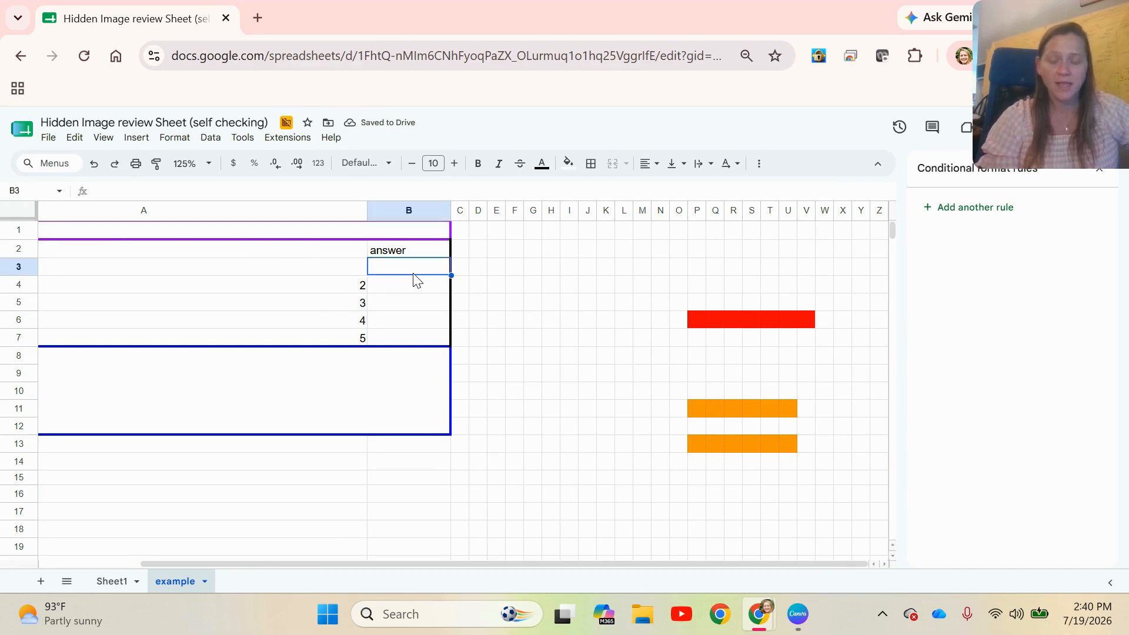
type("10")
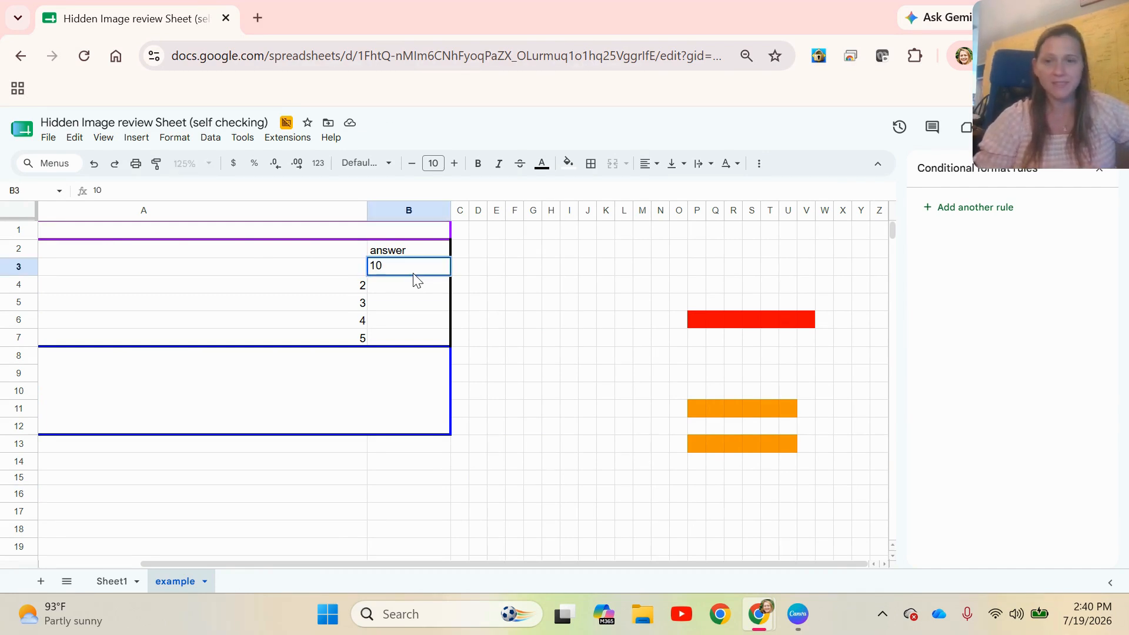
key("Return")
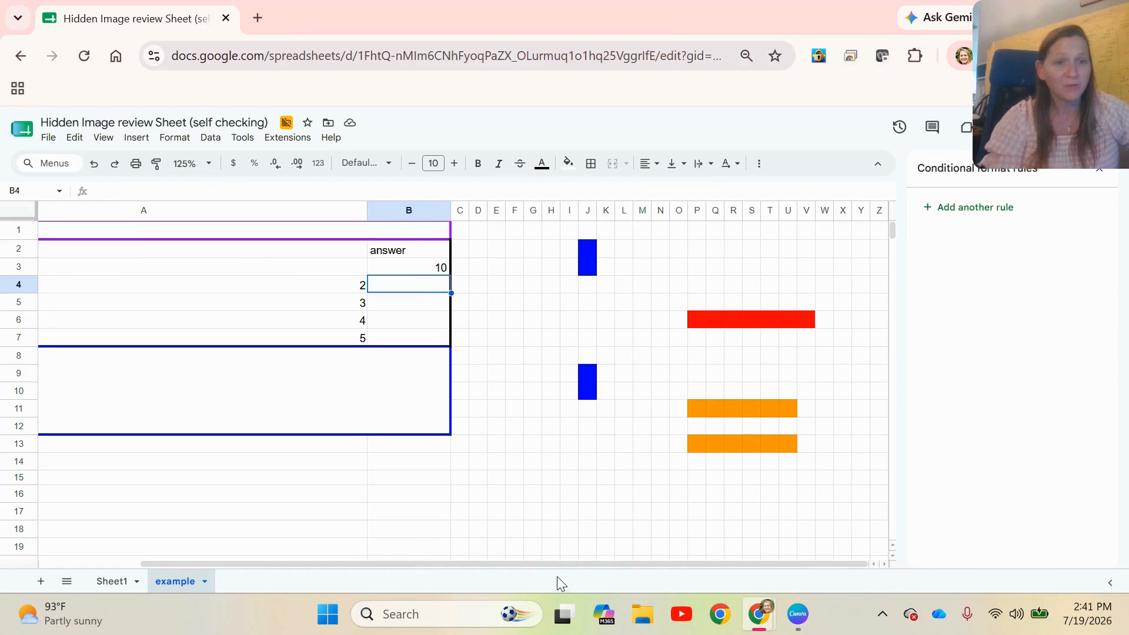
Add a conditional formatting rule to answer cell B3 that fills it bright green when the text contains 10
left_click_drag(577, 566, 372, 567)
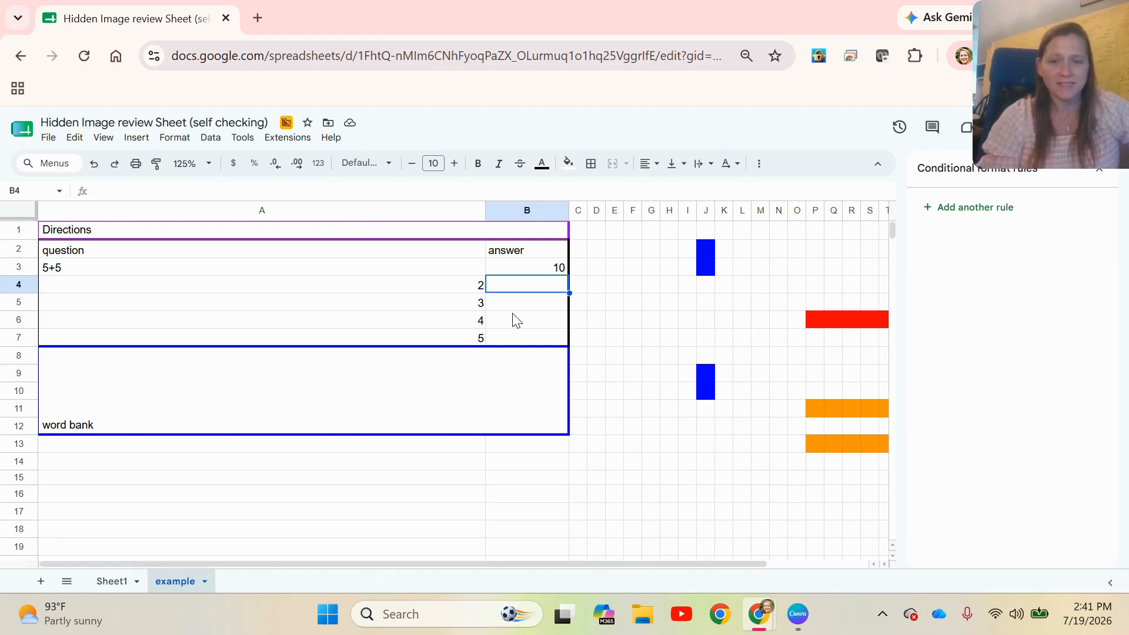
left_click(529, 269)
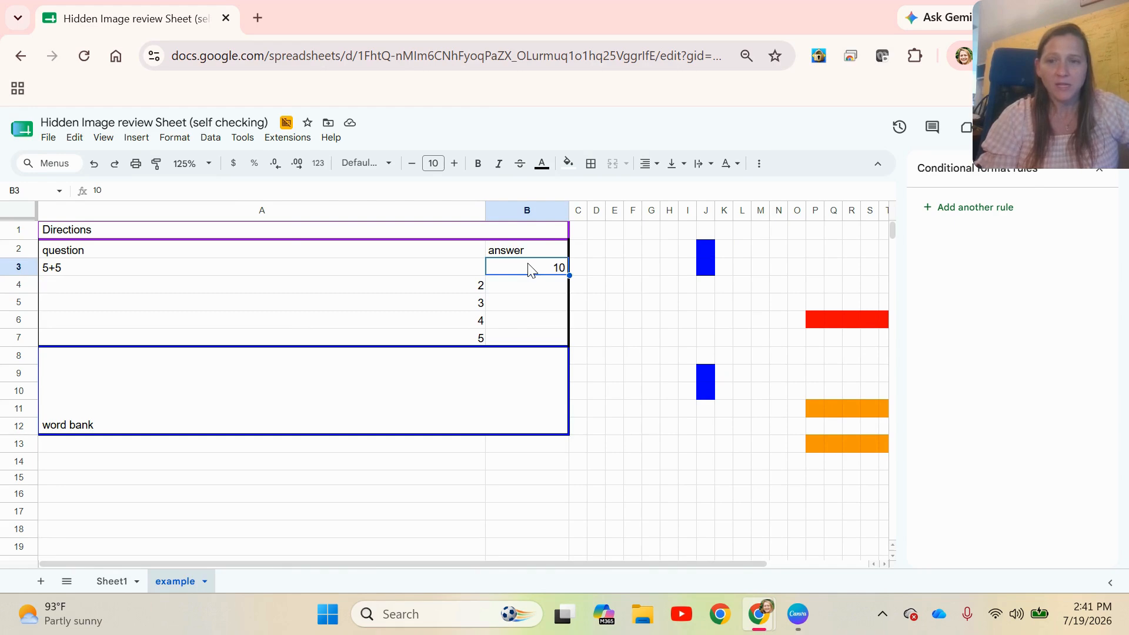
left_click(172, 142)
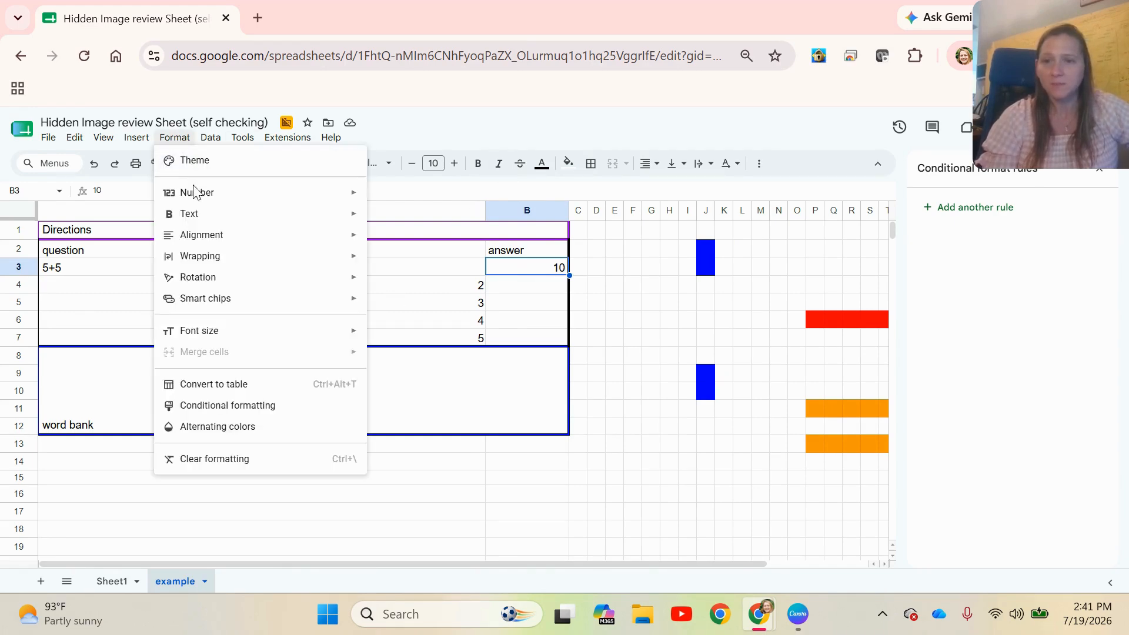
left_click(233, 404)
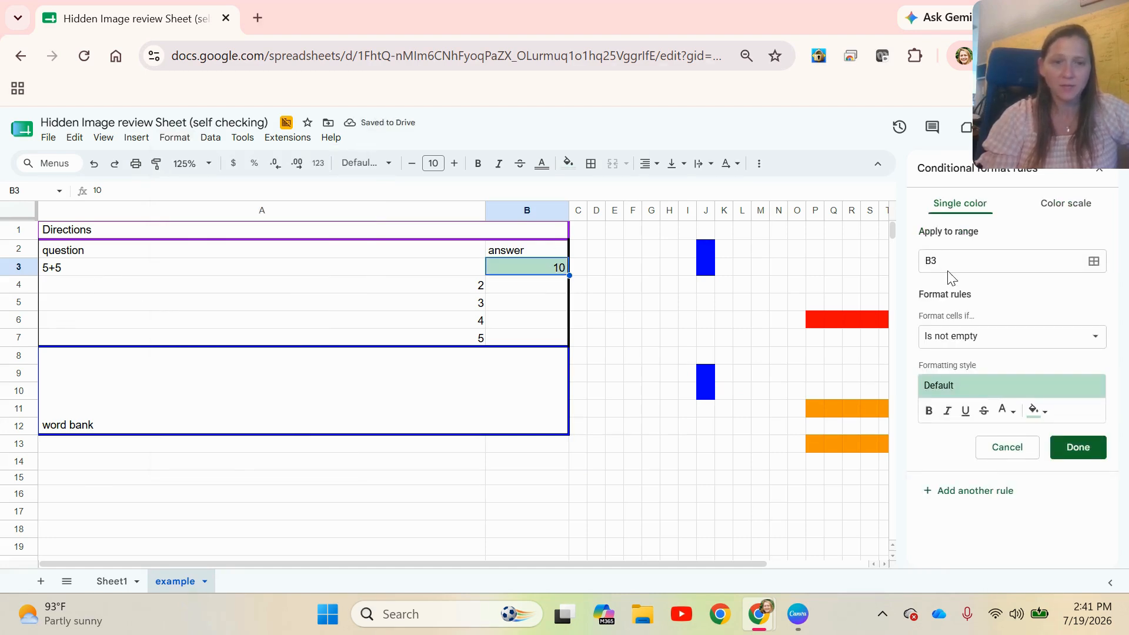
left_click(972, 341)
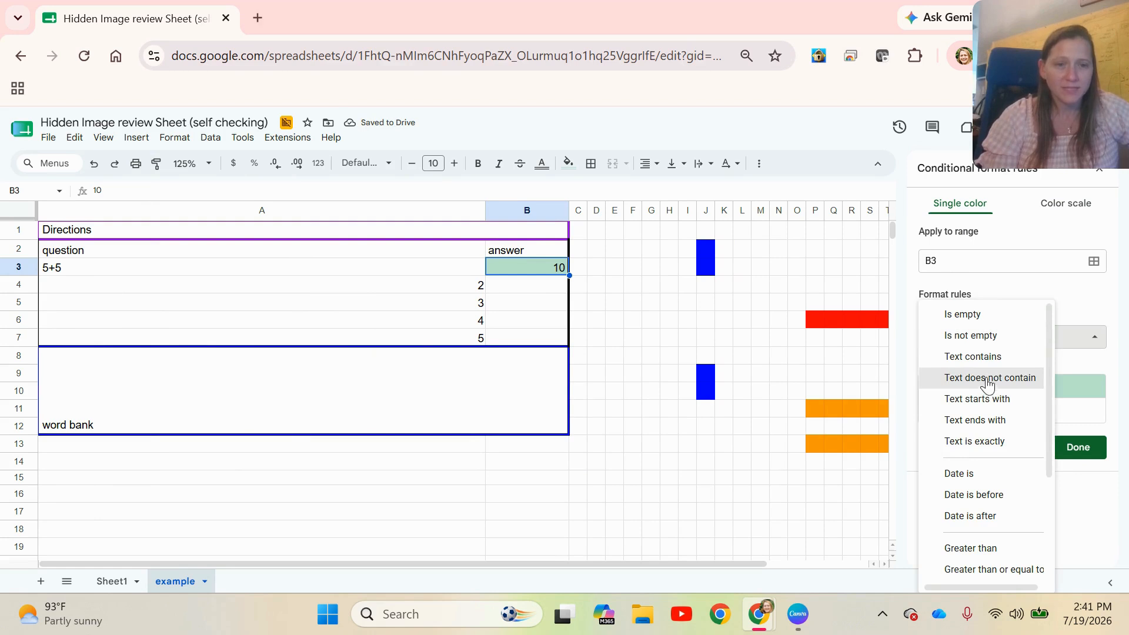
left_click(988, 366)
left_click(976, 371)
type("10")
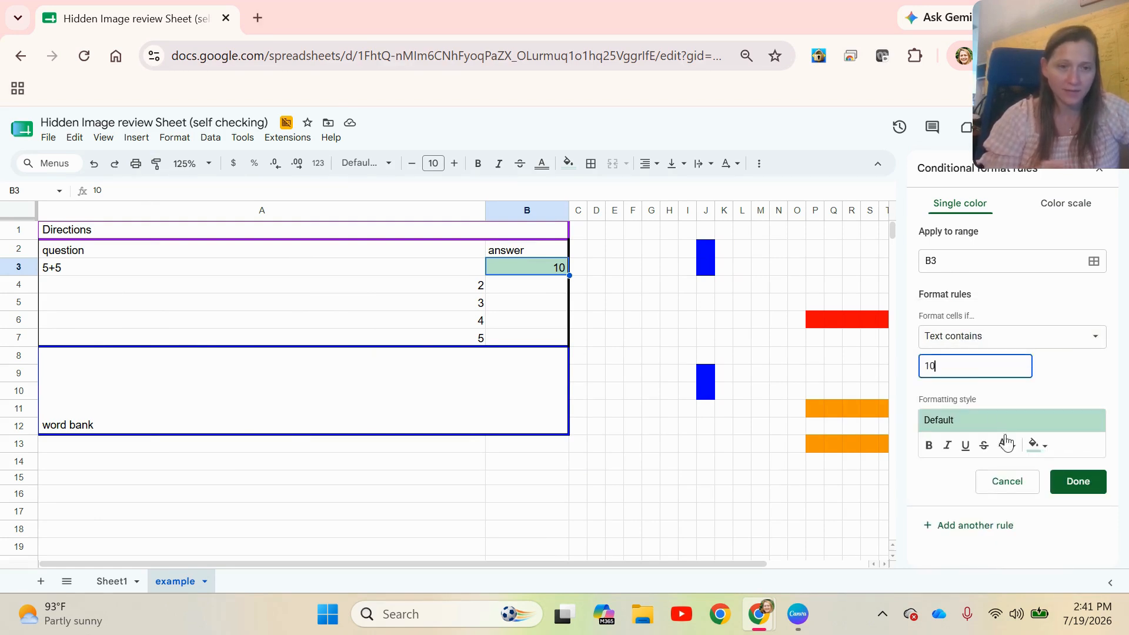
left_click(1039, 445)
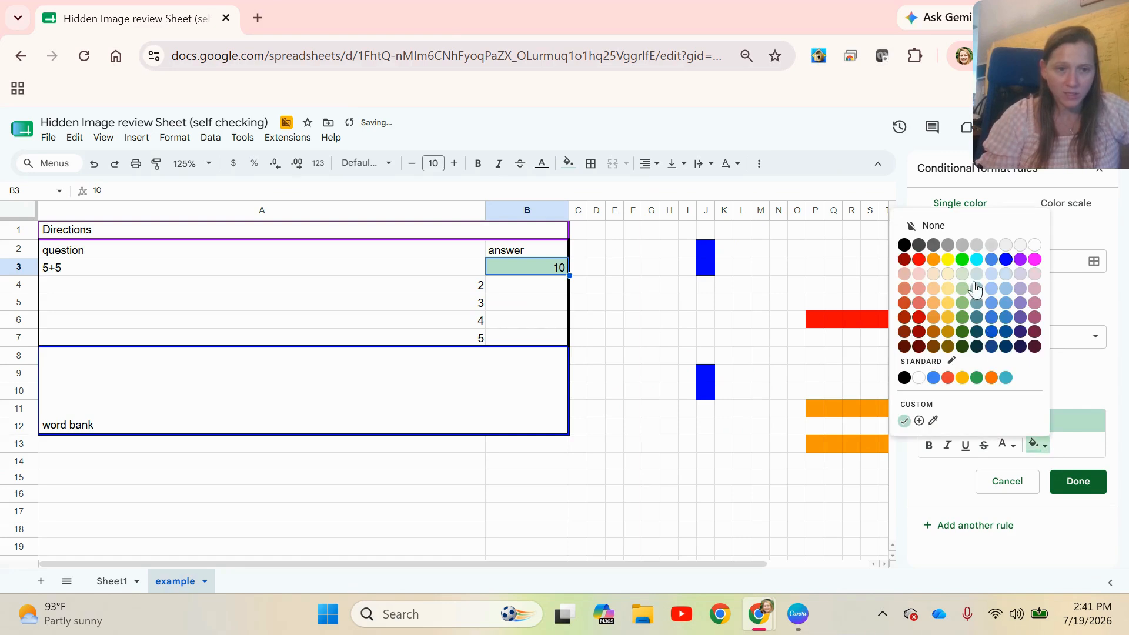
left_click(963, 260)
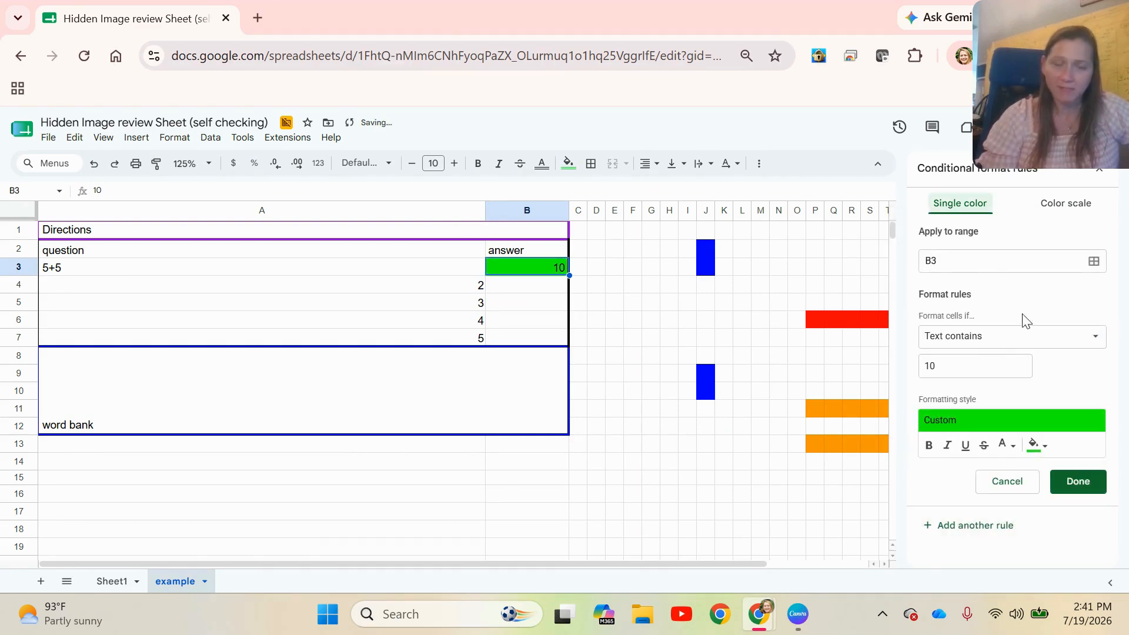
Add a second rule to B3 with a red fill for text that does not contain 10, and clear the answer in B3
left_click(1000, 336)
left_click(1007, 358)
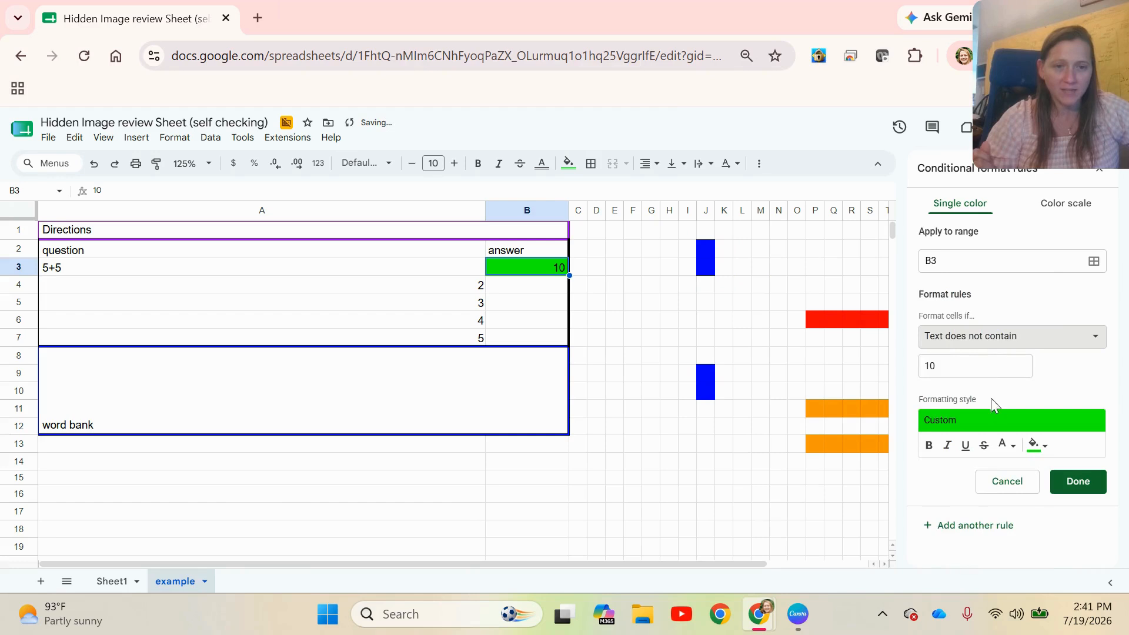
left_click(1038, 446)
left_click(918, 259)
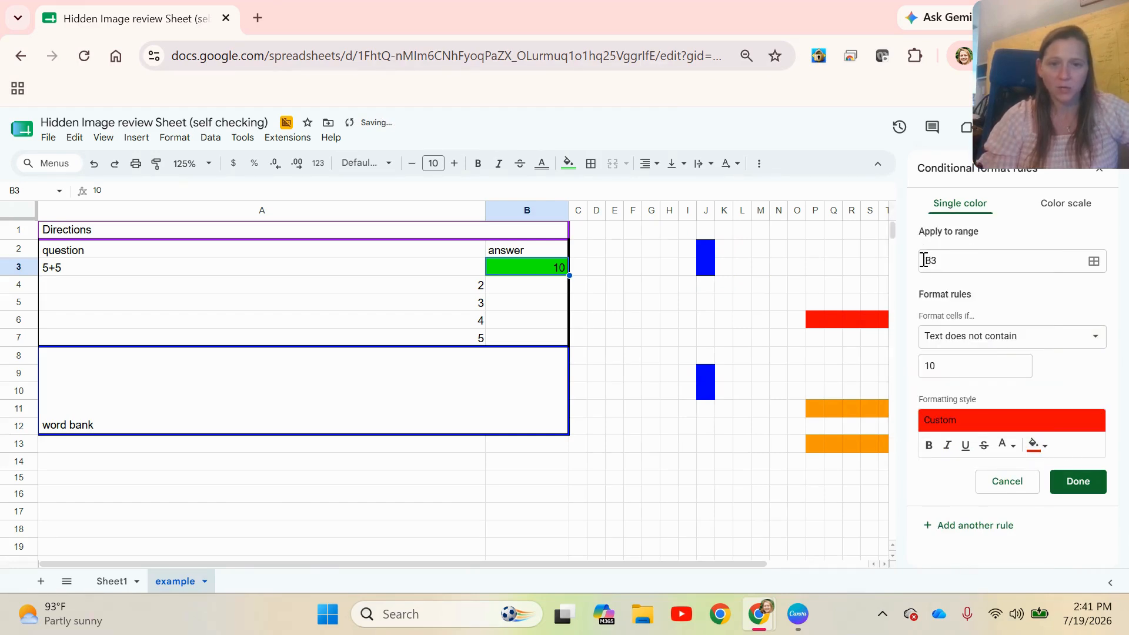
left_click(1067, 481)
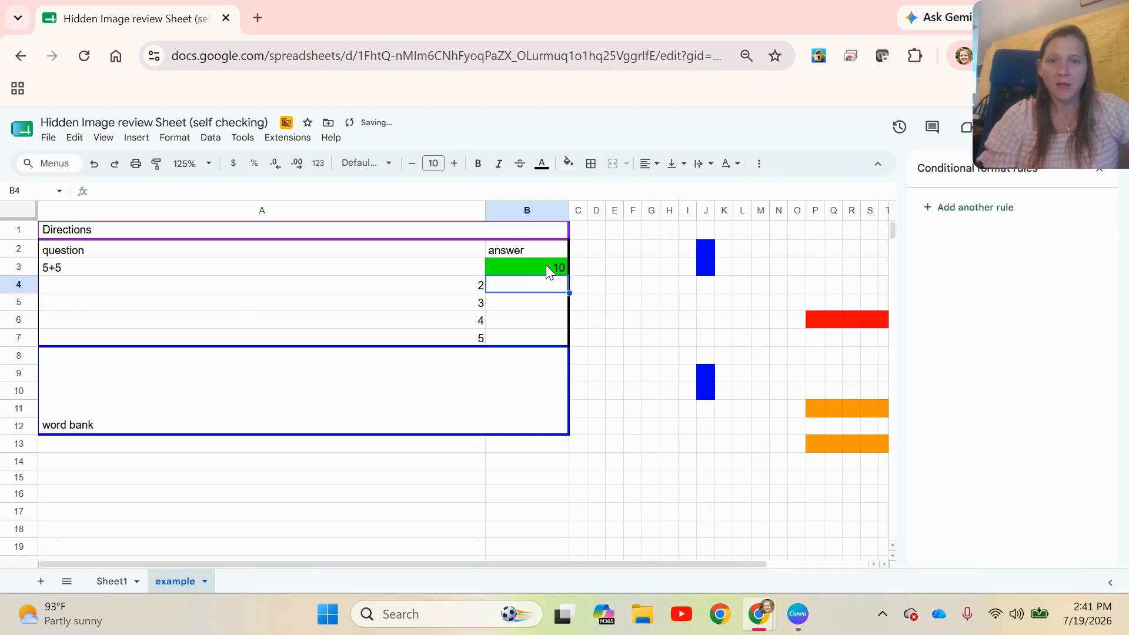
key("Delete")
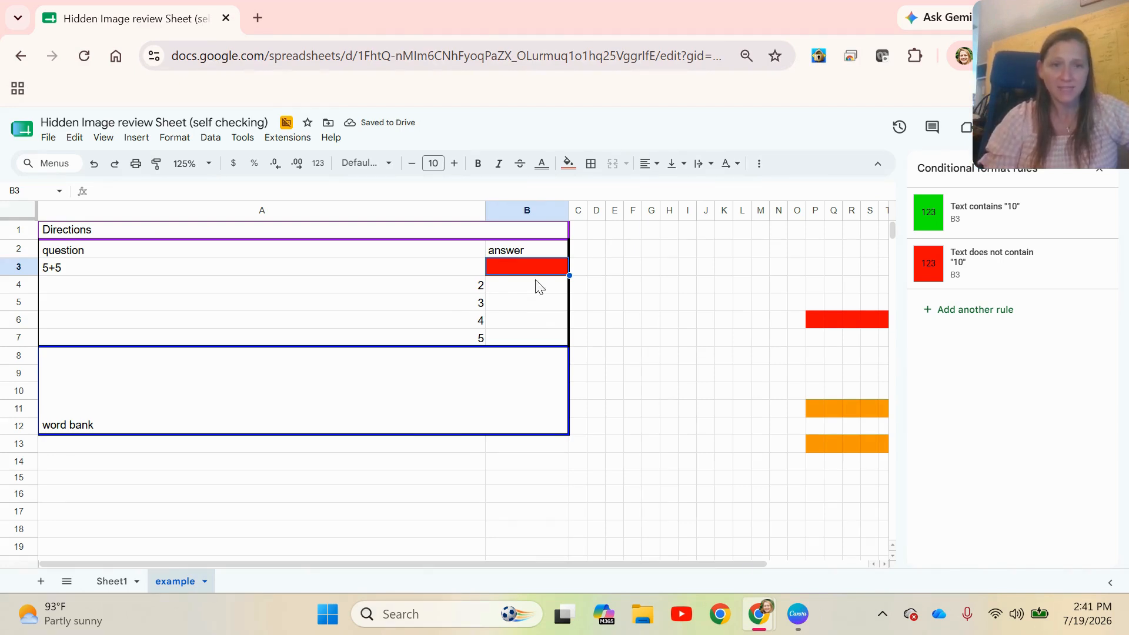
On Sheet1, change the green rule for answer cell B4 so that it applies when the text contains 10
left_click(111, 582)
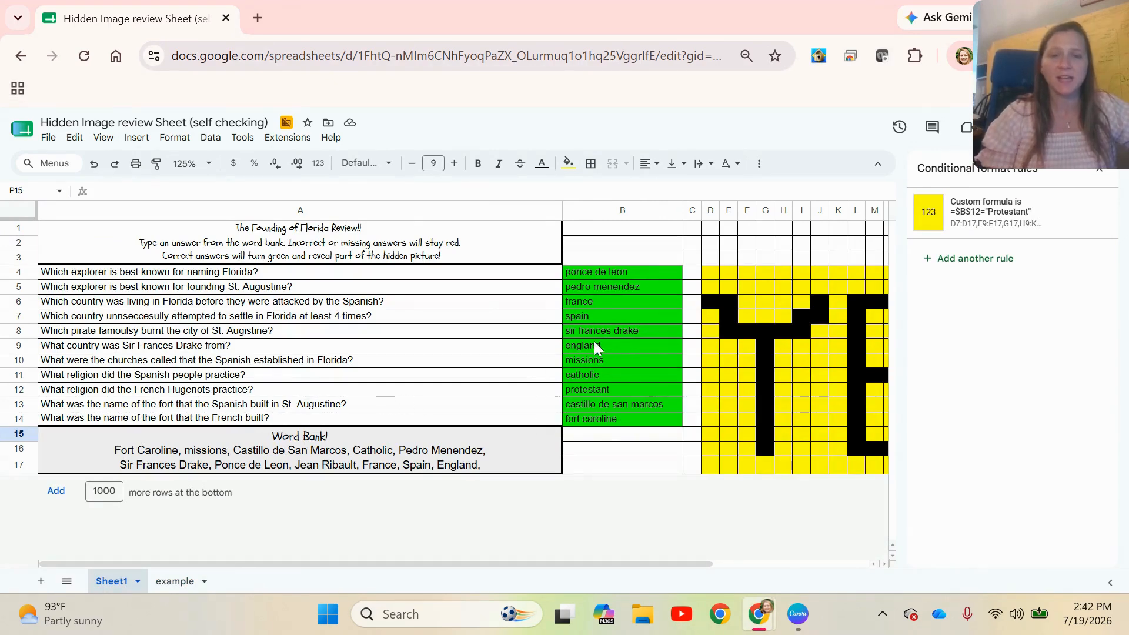
left_click(590, 271)
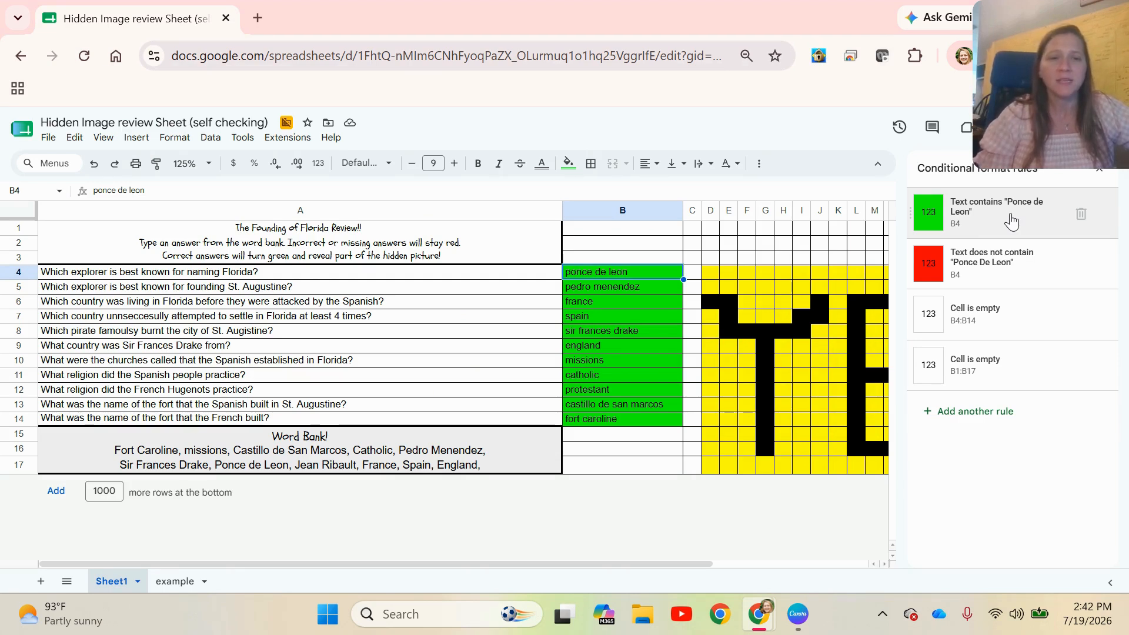
left_click(947, 231)
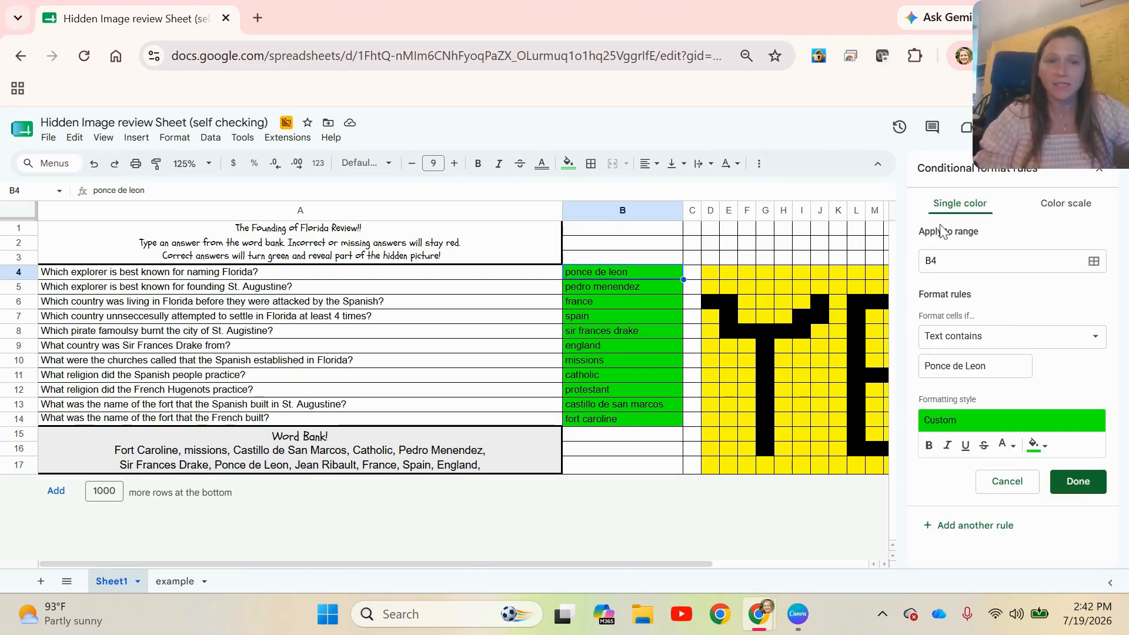
triple_click(988, 365)
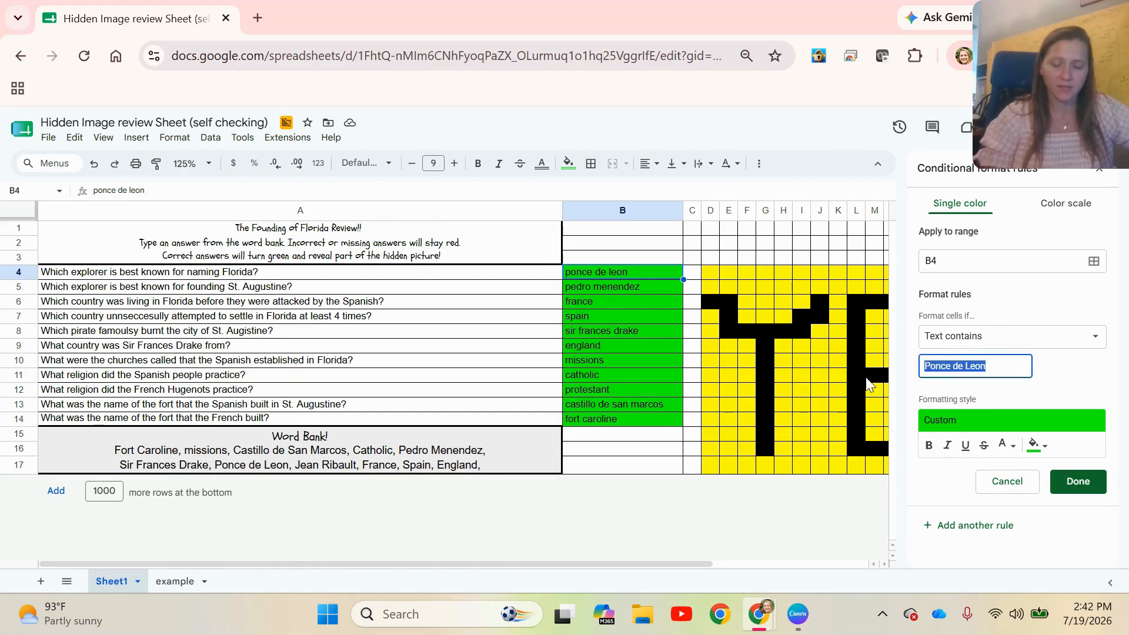
type("10")
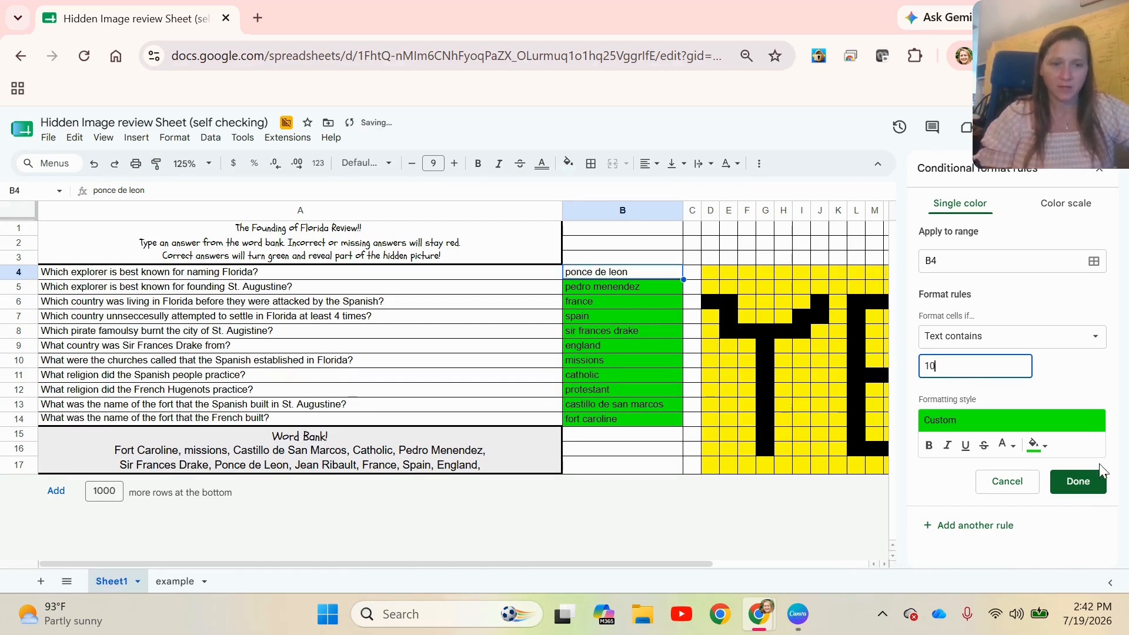
left_click(1078, 481)
Change the custom formula of the yellow rule for picture row D4:X4 to =$B$4=10
left_click(712, 287)
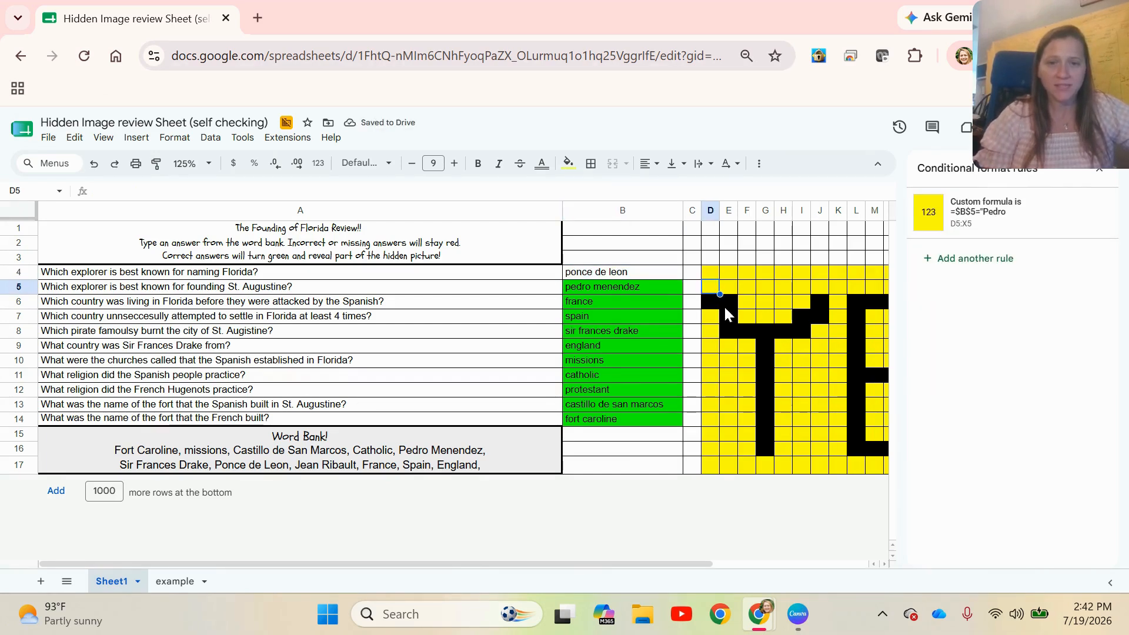
left_click(744, 302)
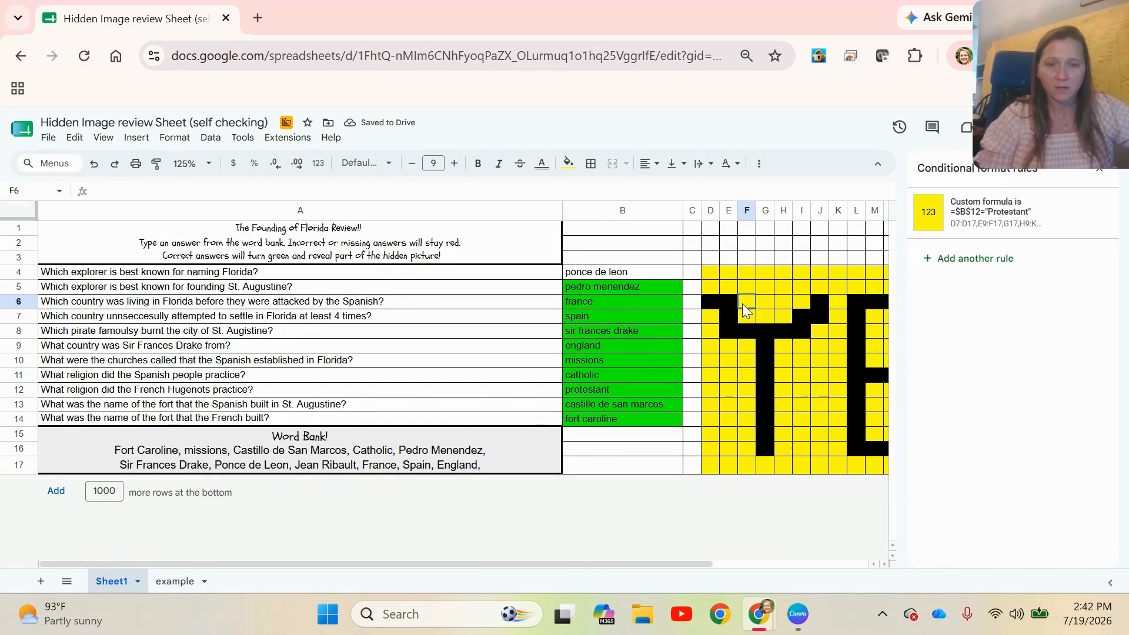
left_click(800, 288)
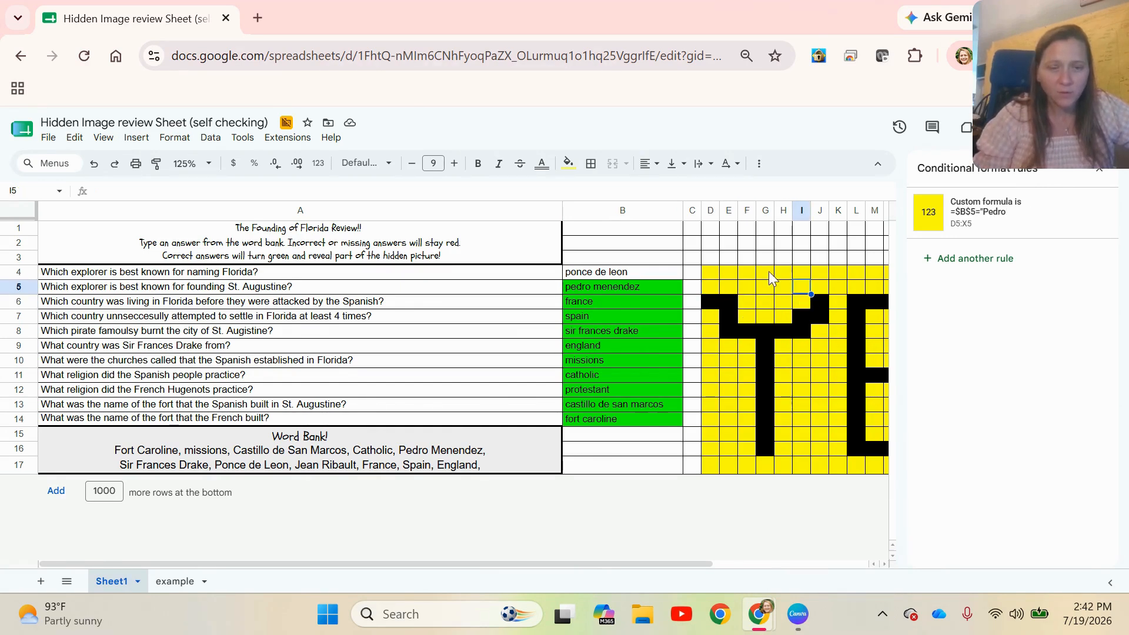
left_click(715, 275)
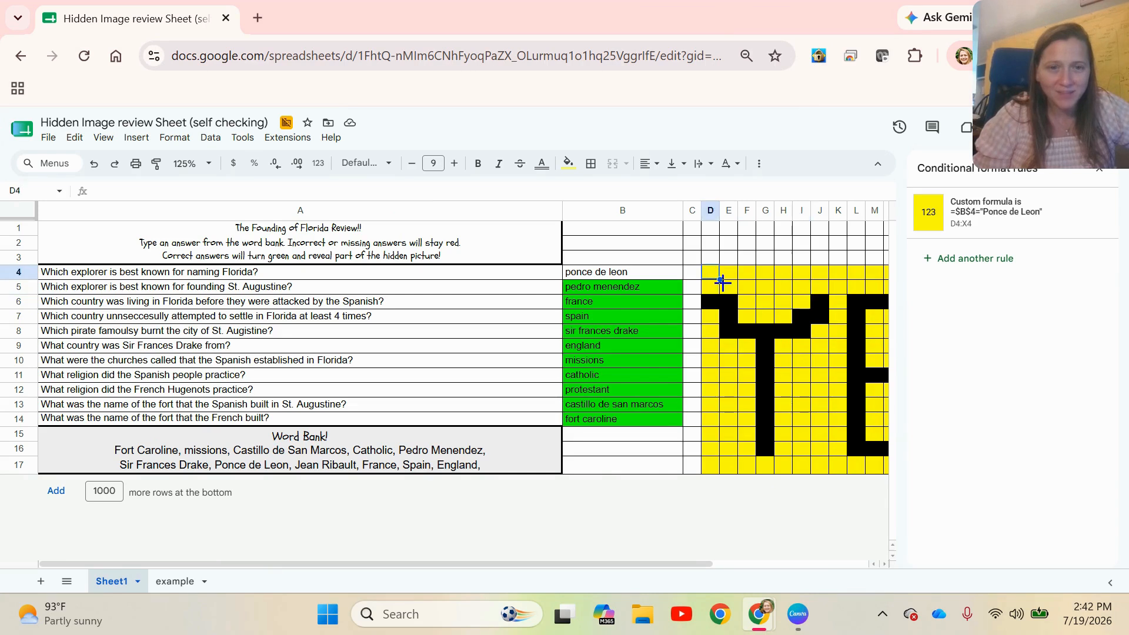
left_click(935, 226)
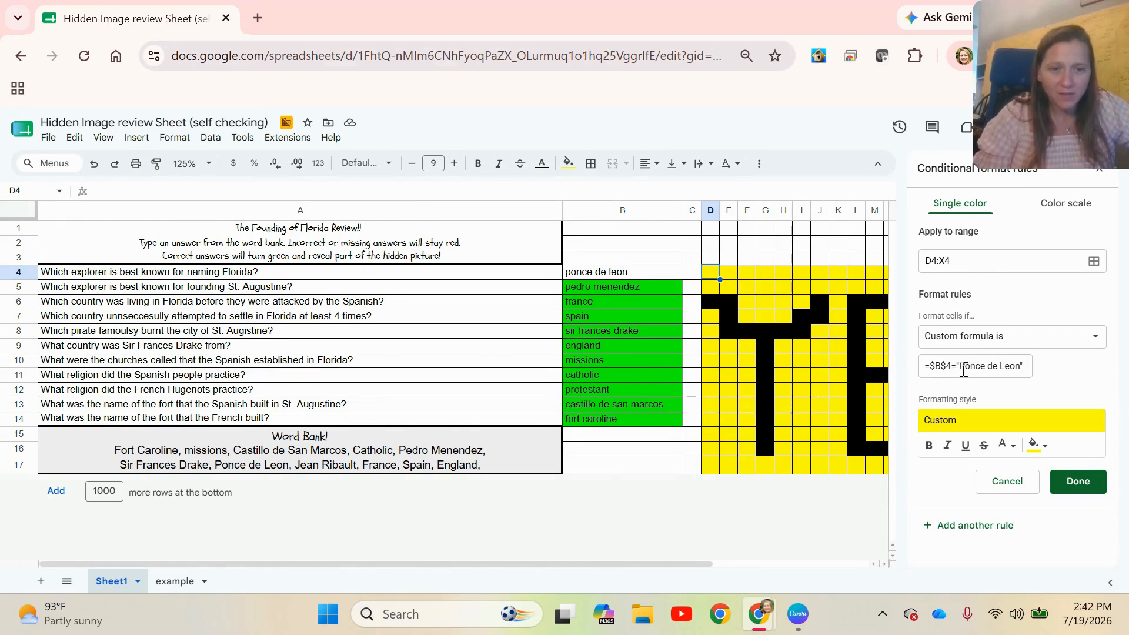
left_click_drag(960, 366, 1021, 369)
key("BackSpace")
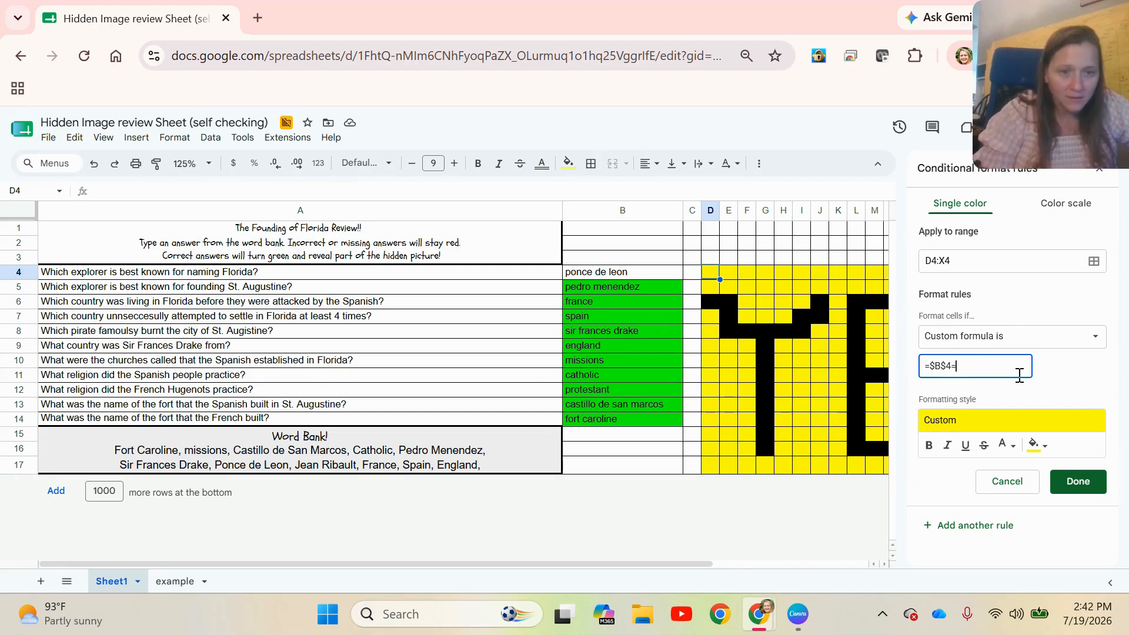
type("10")
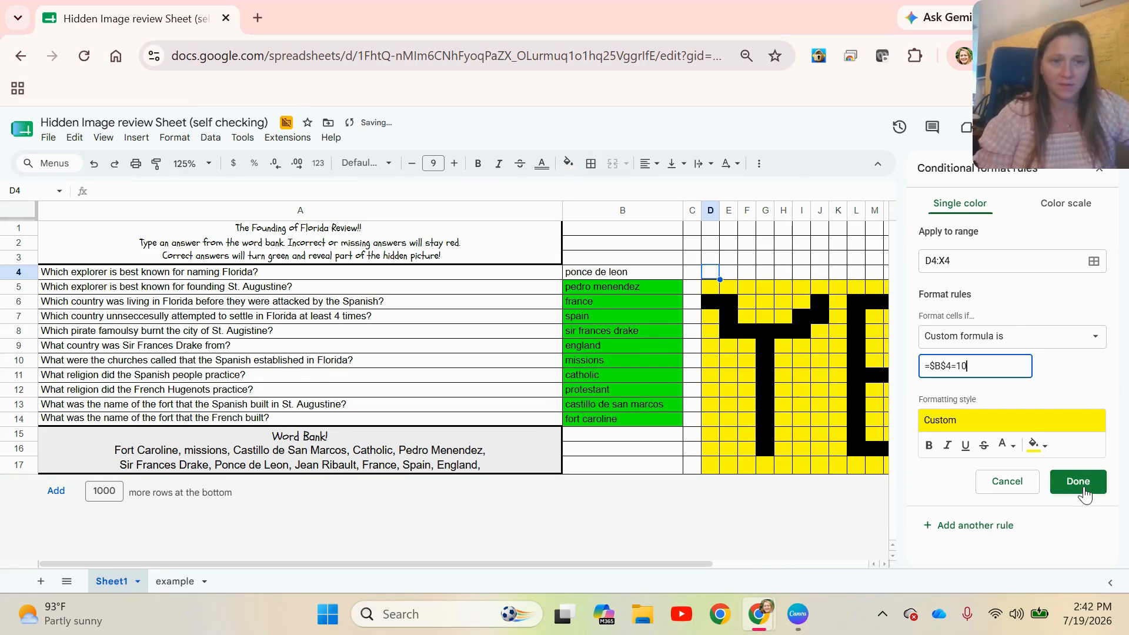
left_click(1077, 481)
Replace the first question's answer in B4 with 10 and check the hidden picture
left_click(700, 541)
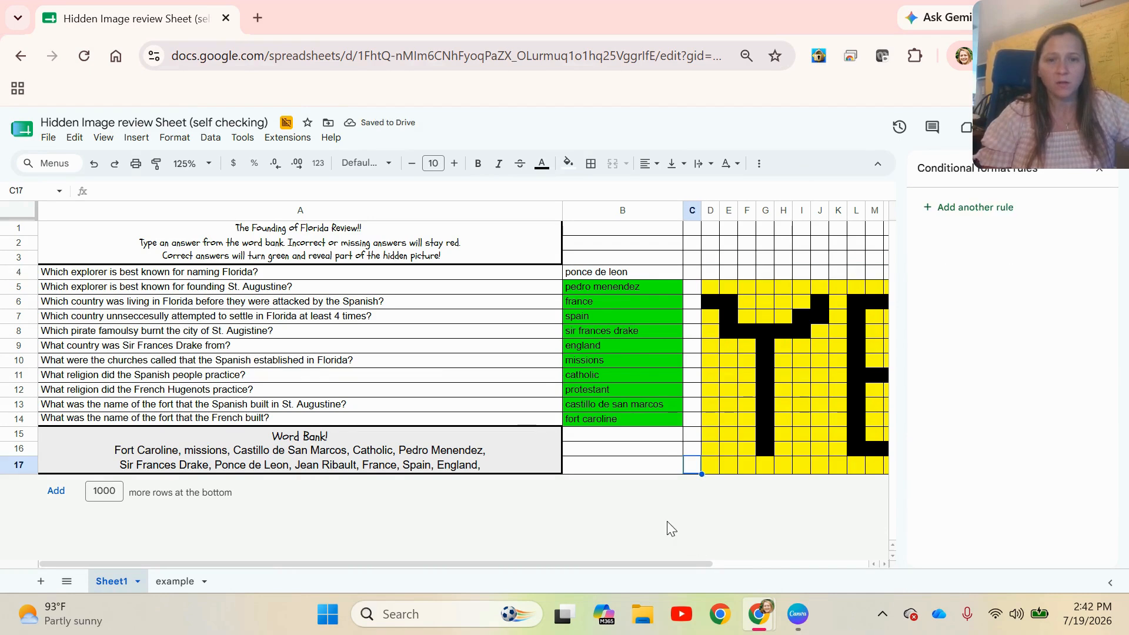
left_click(624, 271)
type("10")
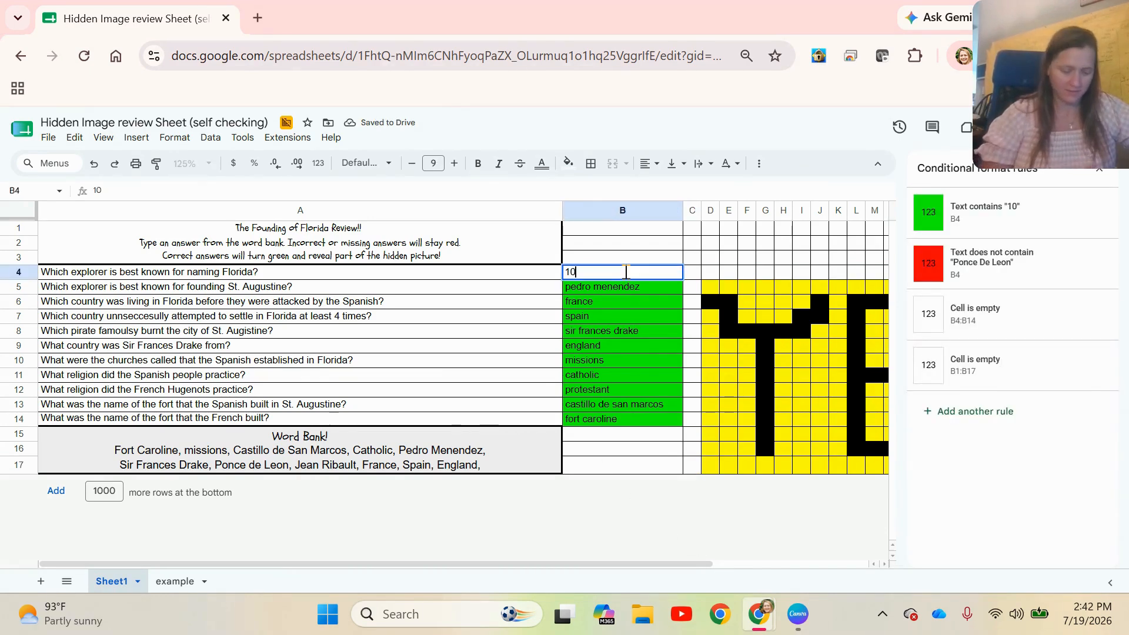
key("Return")
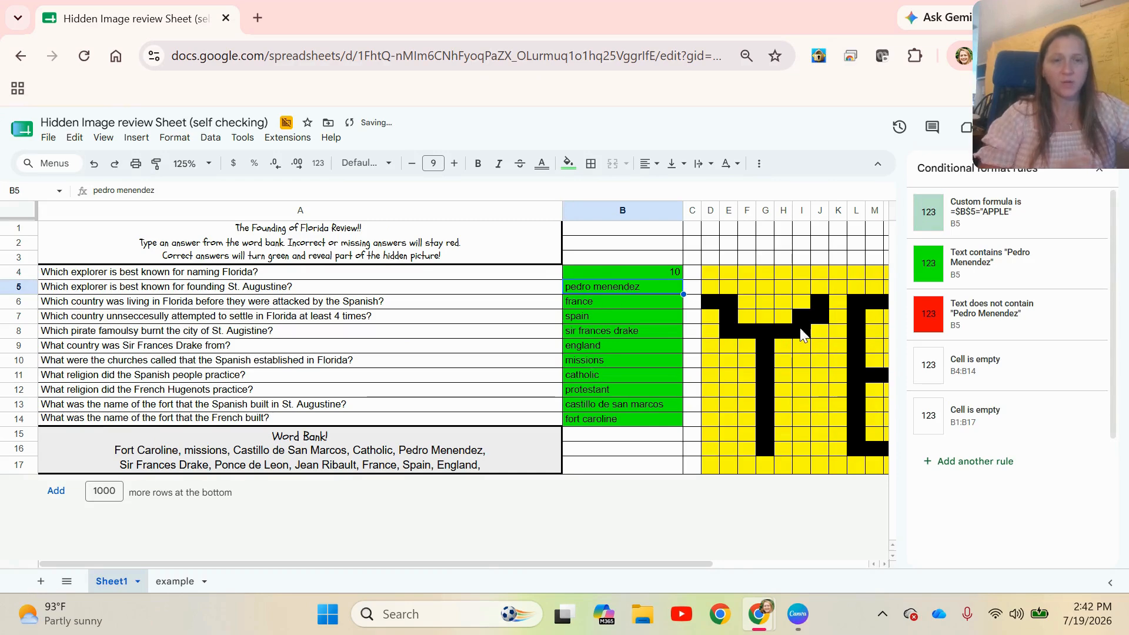
left_click_drag(702, 565, 800, 559)
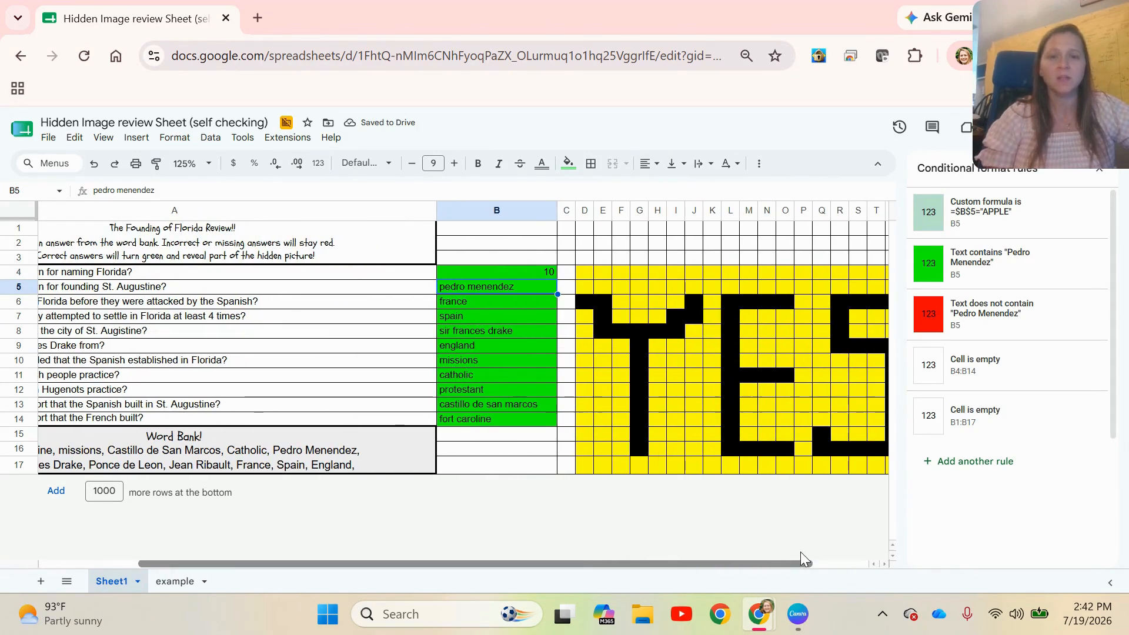